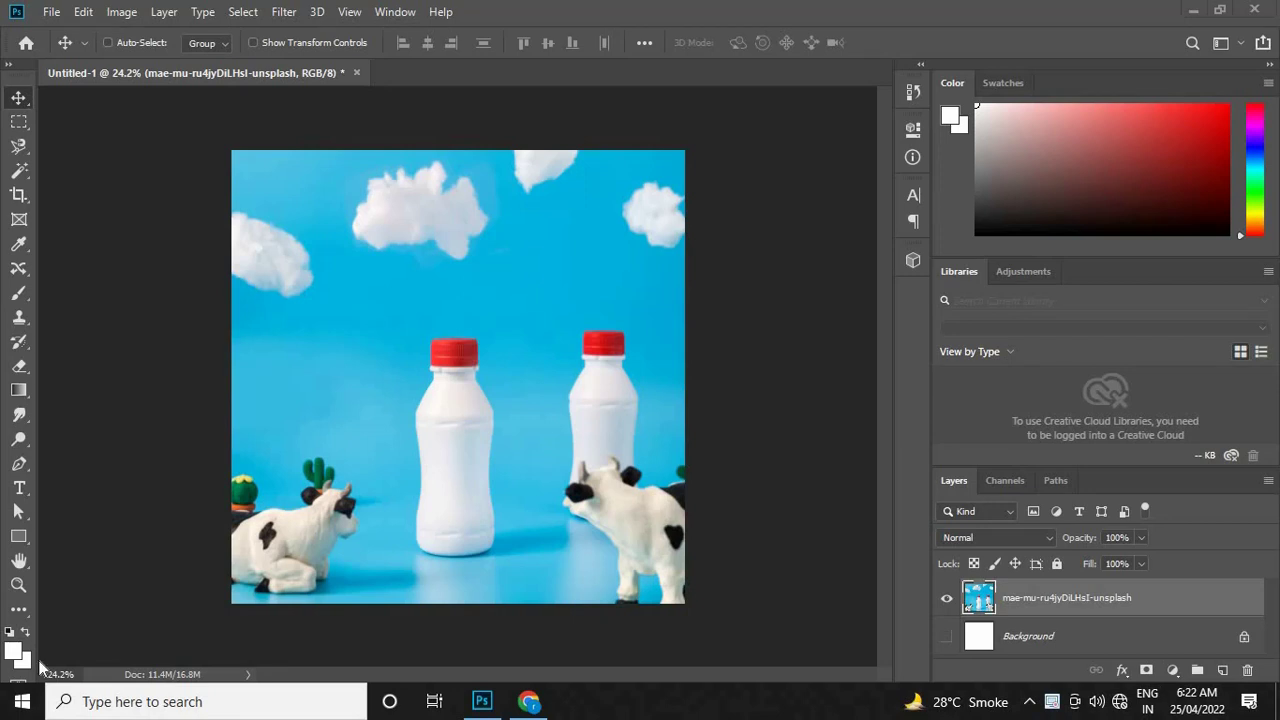
Step: Zoom the view and choose the Rectangular Marquee selection tool
{"action": "left_click", "coordinate": [20, 121]}
{"action": "left_click", "coordinate": [18, 97]}
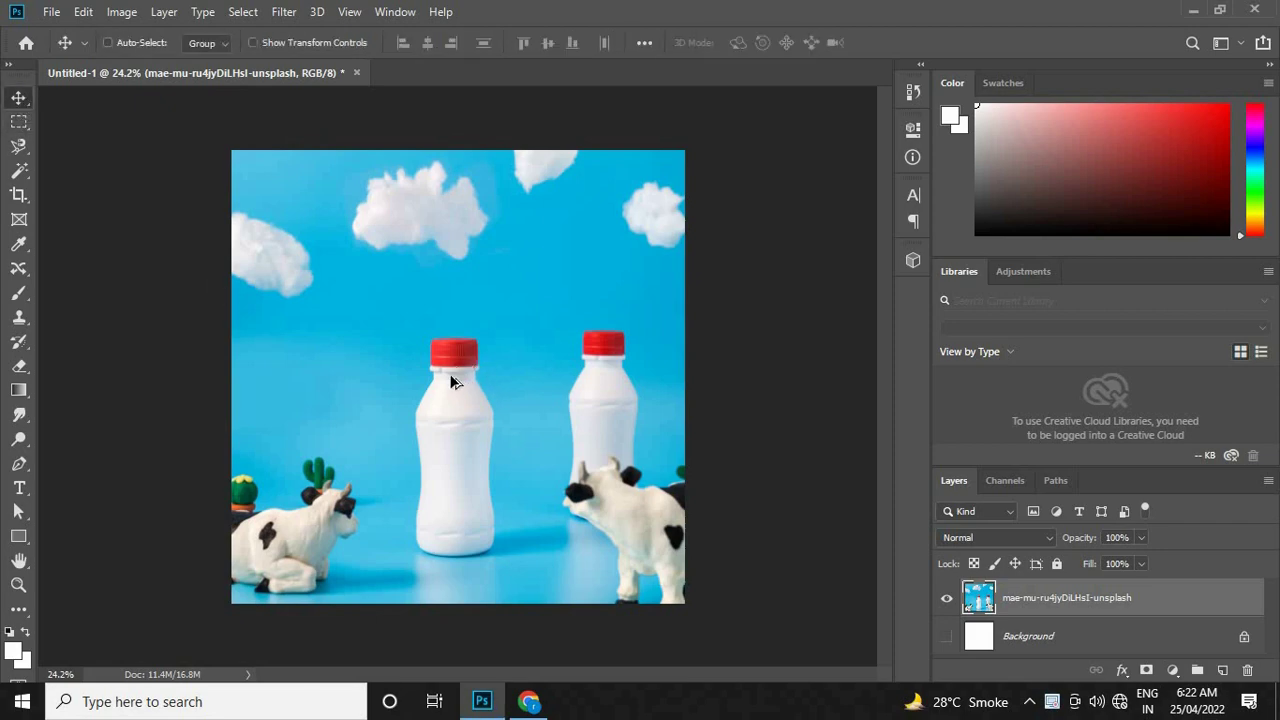
{"action": "scroll", "coordinate": [453, 377], "scroll_direction": "up", "scroll_amount": 1}
{"action": "scroll", "coordinate": [455, 379], "scroll_direction": "up", "scroll_amount": 4}
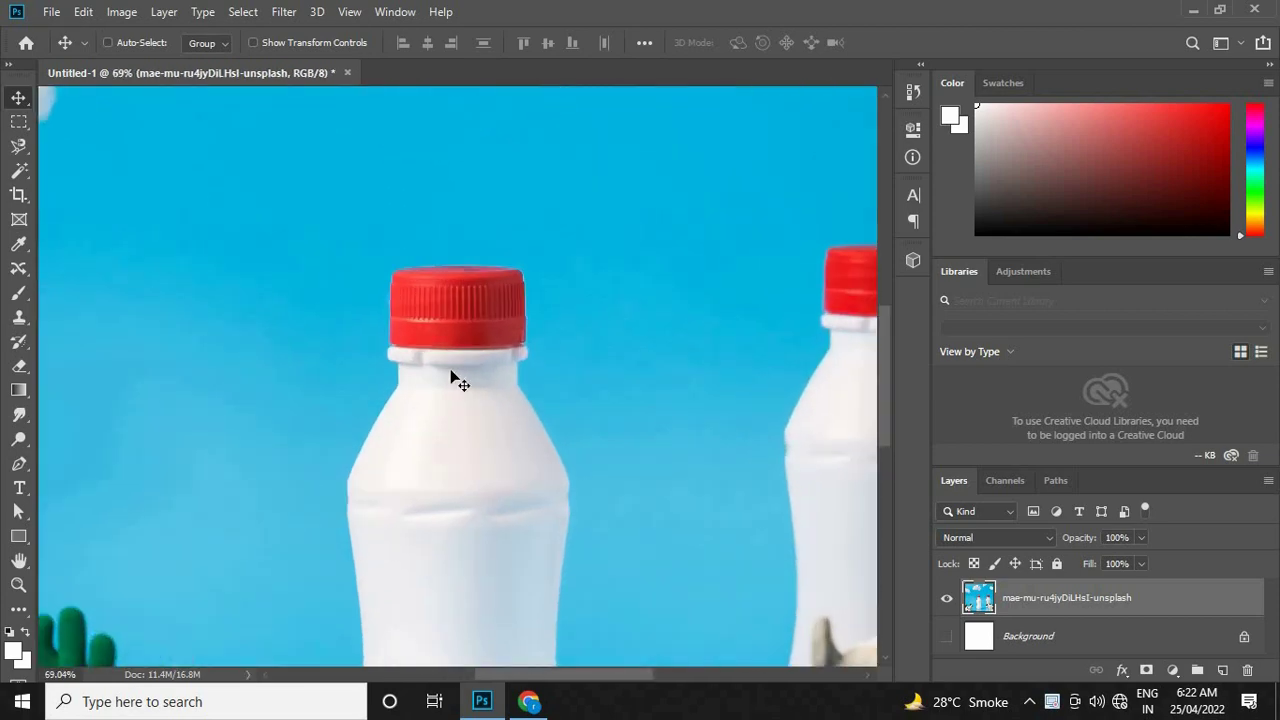
{"action": "scroll", "coordinate": [453, 377], "scroll_direction": "down", "scroll_amount": 3}
{"action": "scroll", "coordinate": [453, 377], "scroll_direction": "down", "scroll_amount": 2}
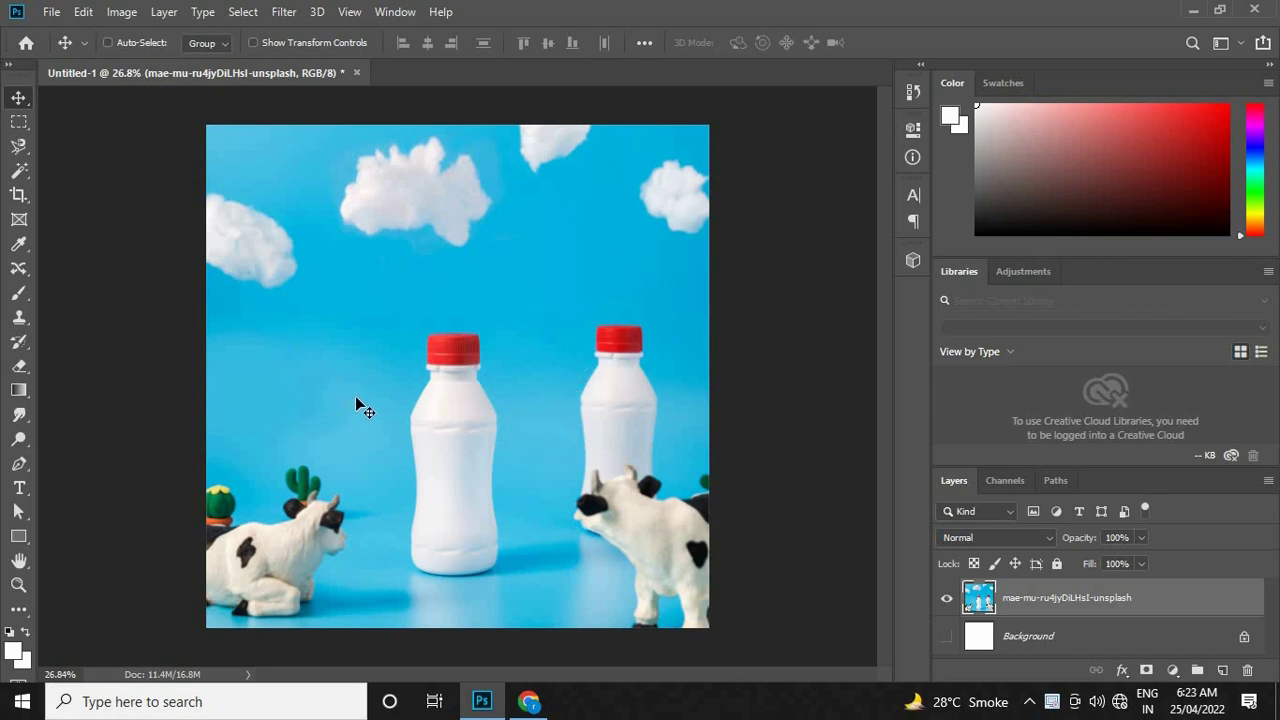
{"action": "left_click", "coordinate": [23, 127]}
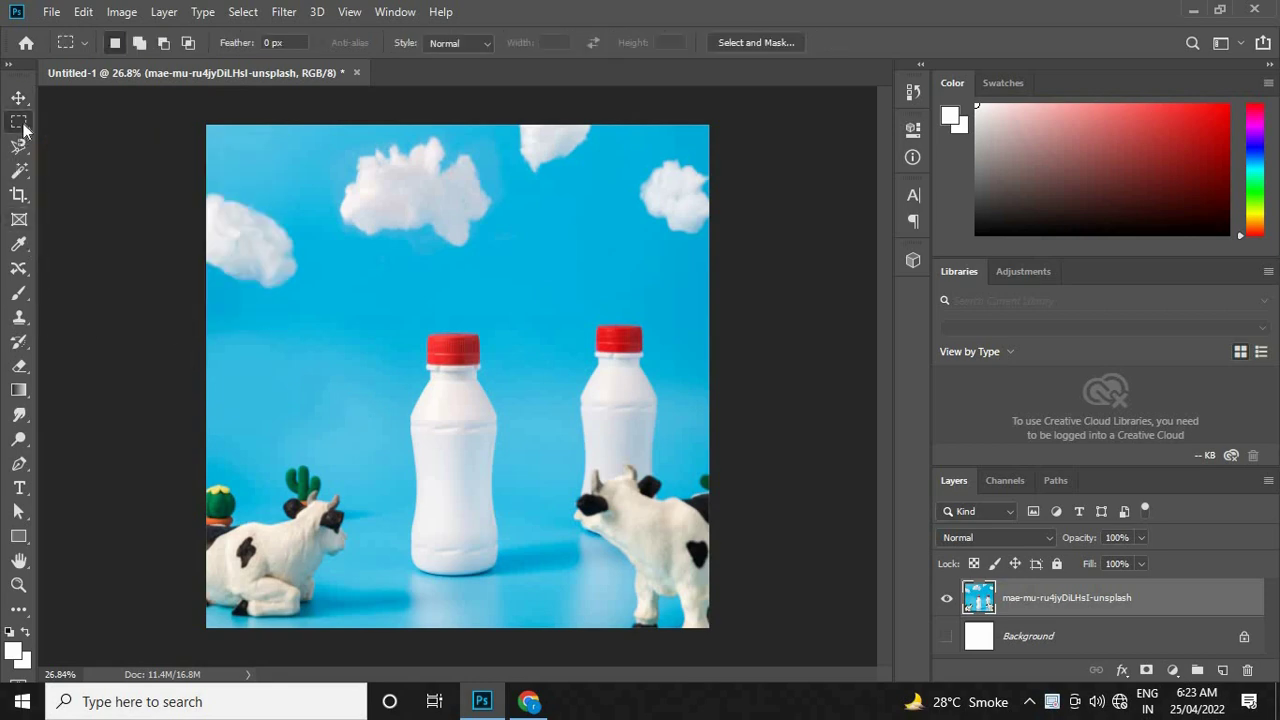
{"action": "right_click", "coordinate": [23, 127]}
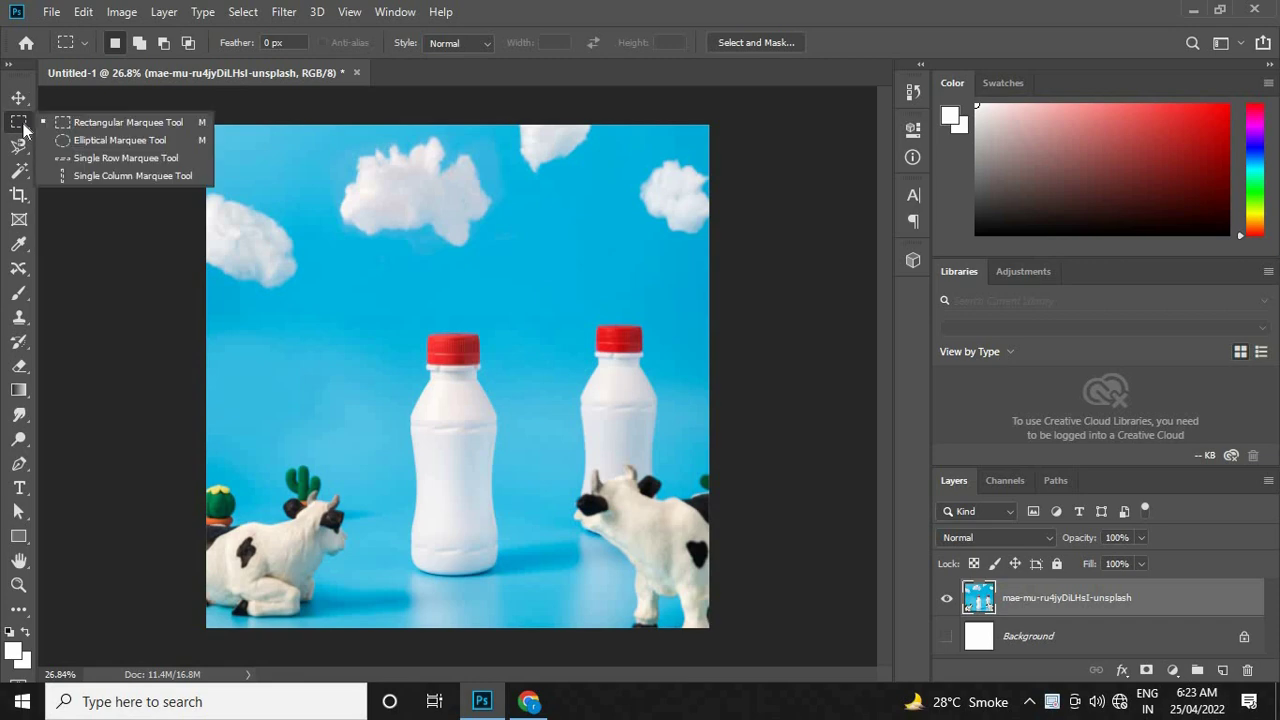
{"action": "left_click", "coordinate": [149, 126]}
Step: Draw a rectangular selection around the cloud in the sky
{"action": "scroll", "coordinate": [365, 150], "scroll_direction": "up", "scroll_amount": 2}
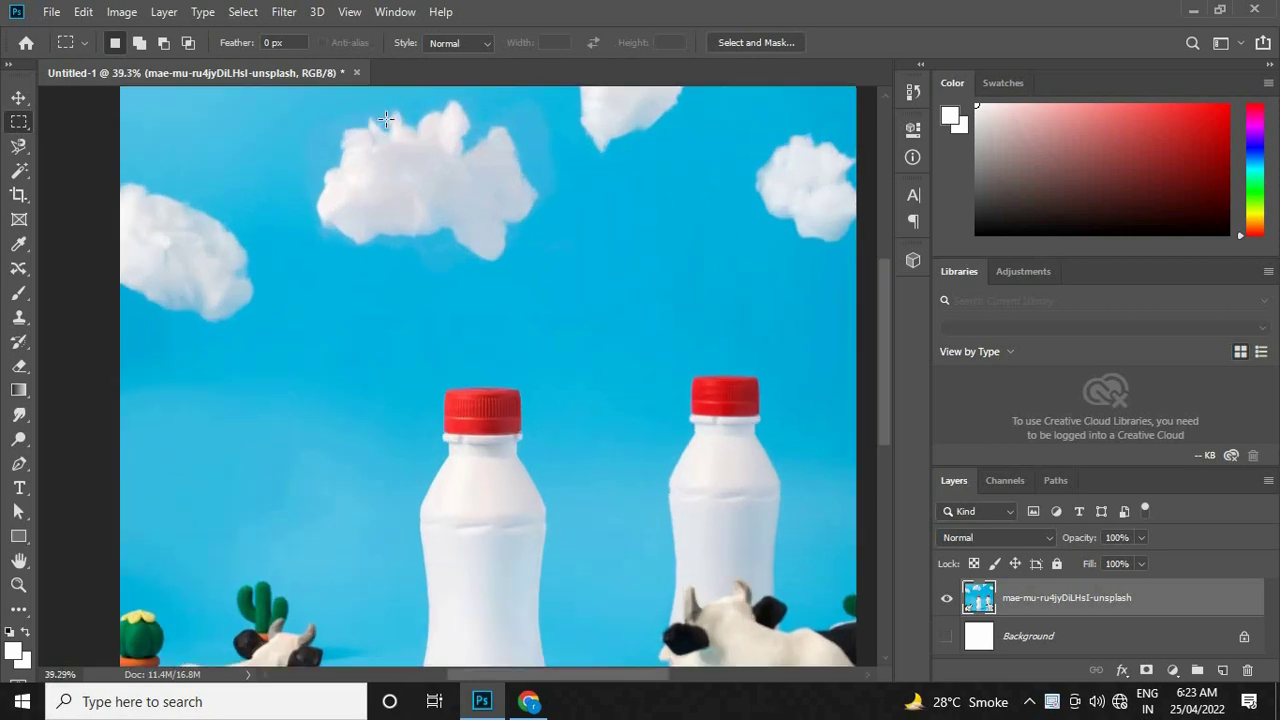
{"action": "scroll", "coordinate": [400, 214], "scroll_direction": "up", "scroll_amount": 2}
{"action": "scroll", "coordinate": [400, 129], "scroll_direction": "down", "scroll_amount": 3}
{"action": "scroll", "coordinate": [365, 180], "scroll_direction": "up", "scroll_amount": 3}
{"action": "scroll", "coordinate": [333, 178], "scroll_direction": "up", "scroll_amount": 2}
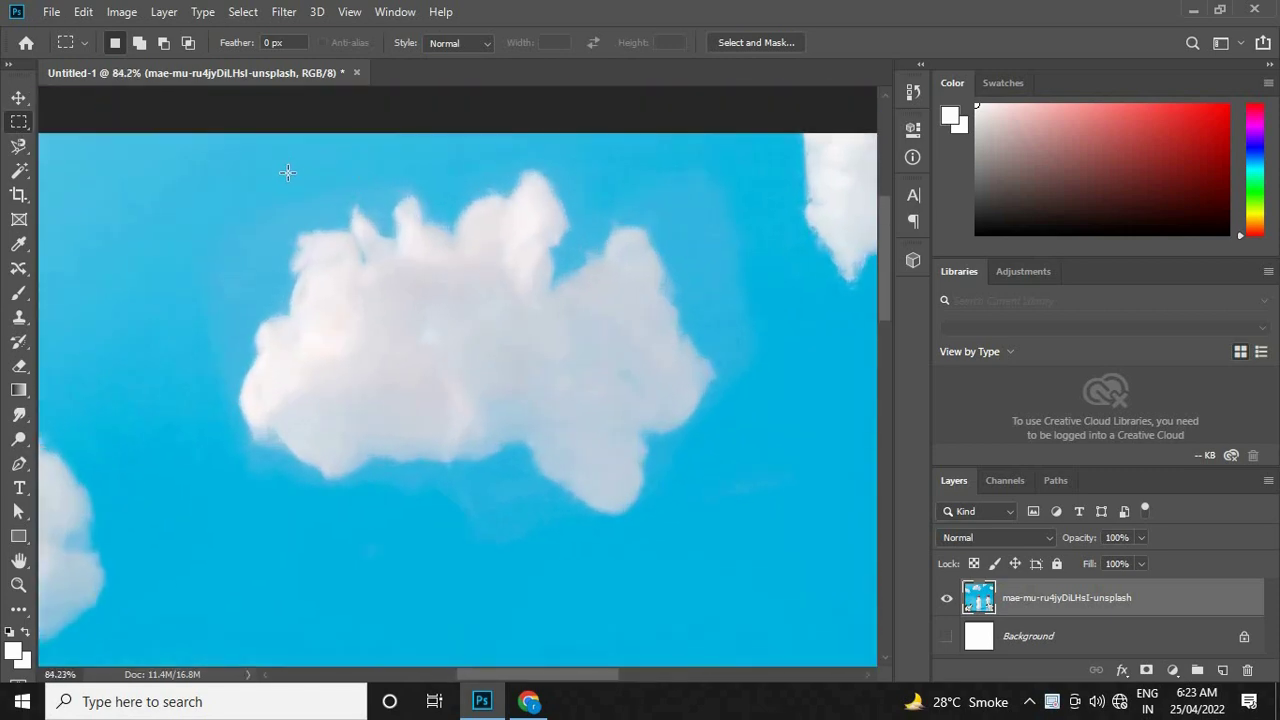
{"action": "scroll", "coordinate": [250, 160], "scroll_direction": "down", "scroll_amount": 1}
{"action": "mouse_move", "coordinate": [238, 162]}
{"action": "left_mouse_down"}
{"action": "mouse_move", "coordinate": [671, 471]}
{"action": "mouse_move", "coordinate": [697, 473]}
{"action": "left_mouse_up"}
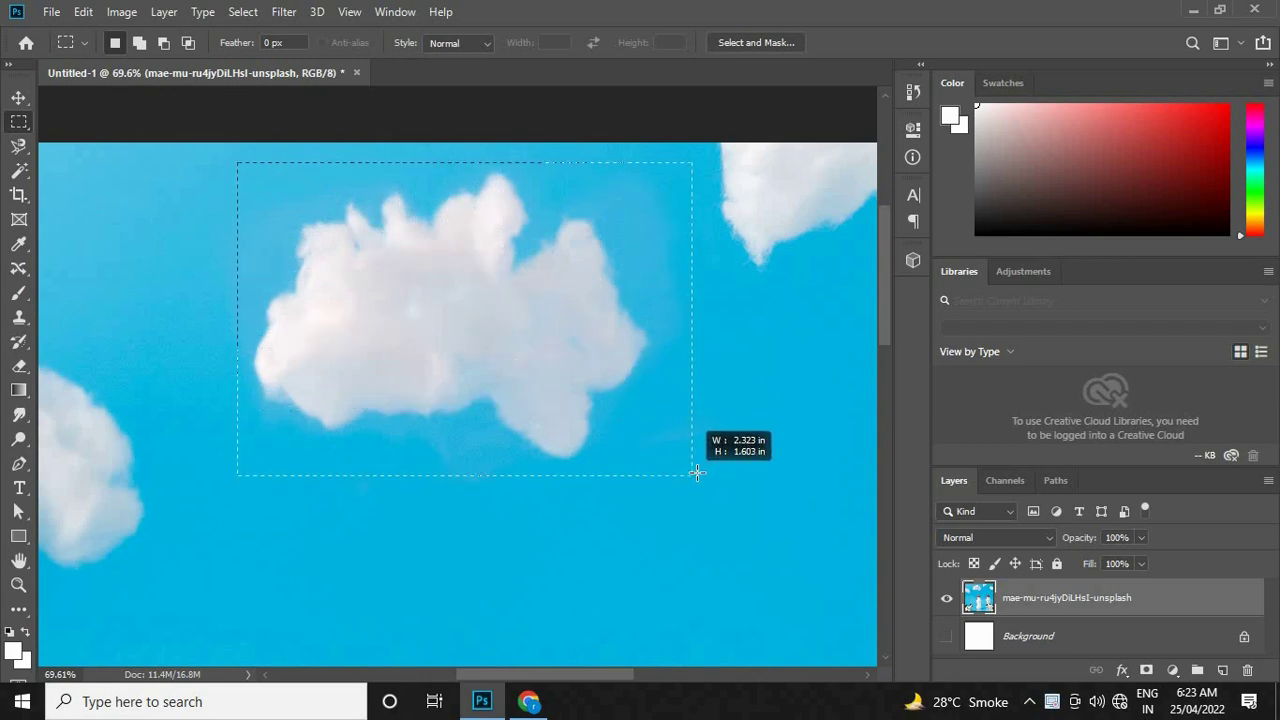
{"action": "left_click_drag", "start_coordinate": [697, 473], "coordinate": [699, 472]}
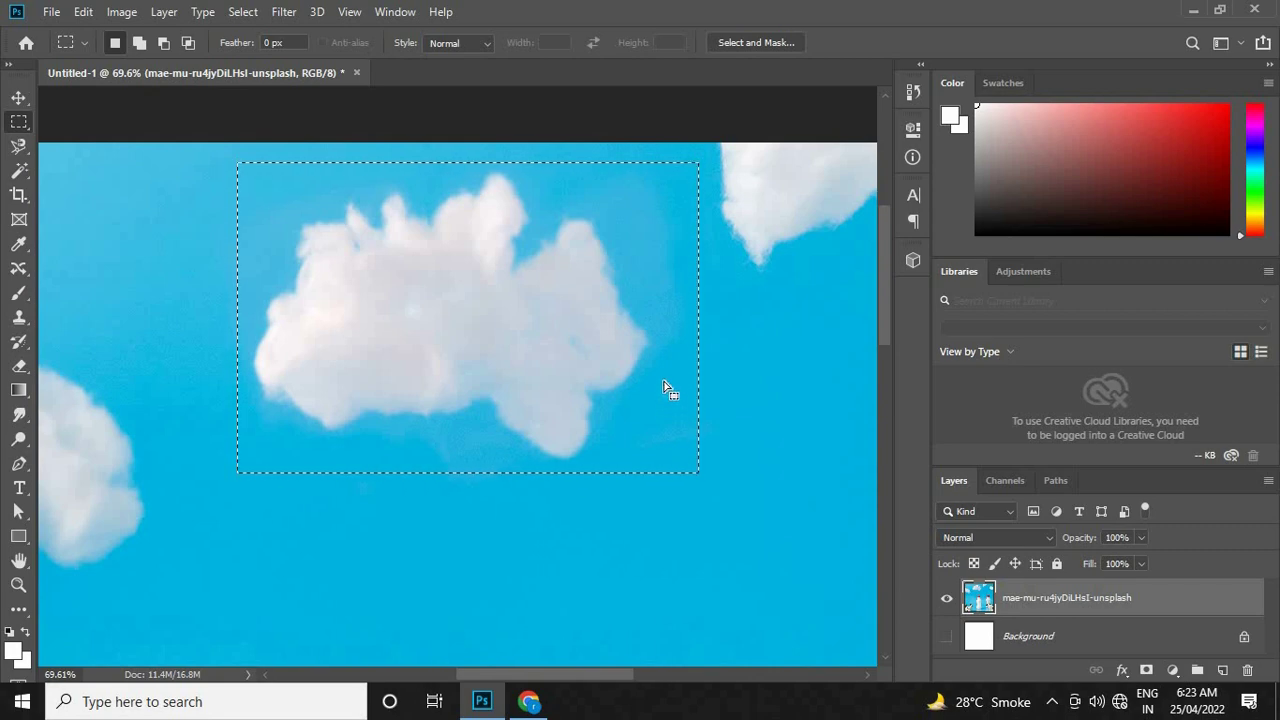
Step: Copy the cloud to a new layer, view it alone, then delete it and reshow the photo
{"action": "key", "text": "ctrl+j"}
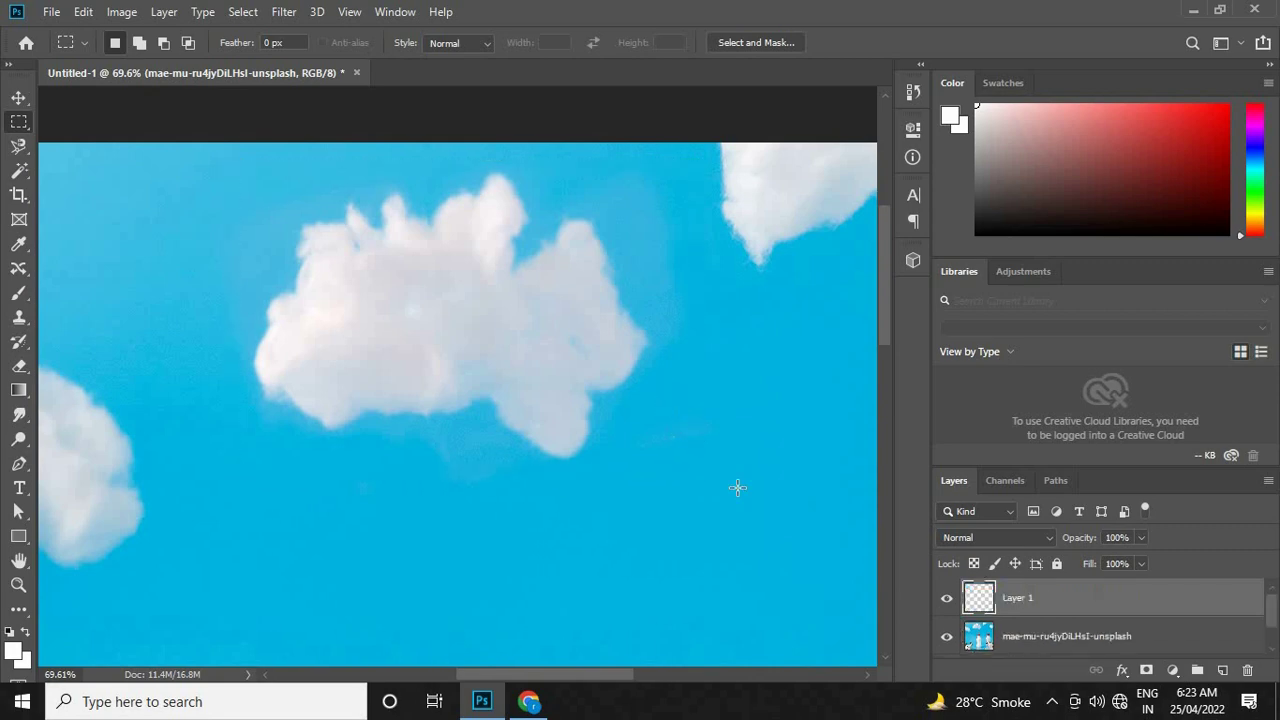
{"action": "left_click", "coordinate": [946, 637]}
{"action": "scroll", "coordinate": [600, 330], "scroll_direction": "down", "scroll_amount": 3}
{"action": "scroll", "coordinate": [600, 330], "scroll_direction": "down", "scroll_amount": 2}
{"action": "key", "text": "Delete"}
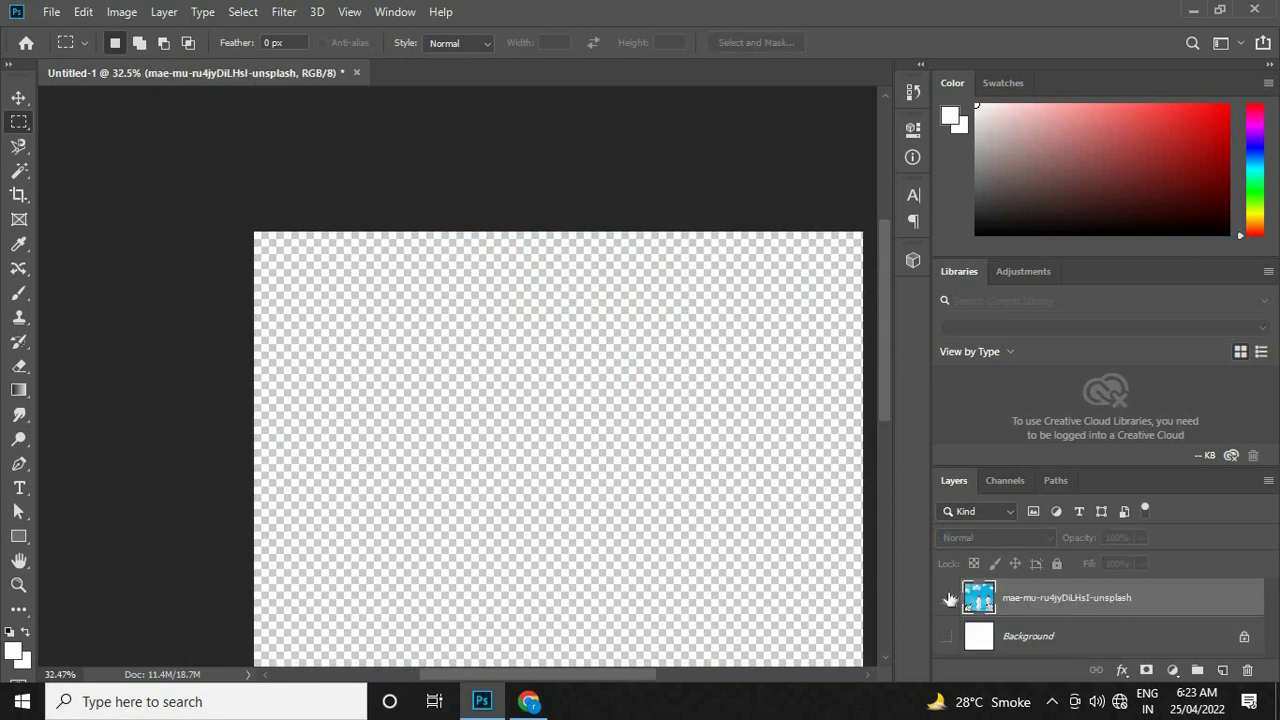
{"action": "left_click", "coordinate": [946, 597]}
Step: Switch from the marquee to the freehand Lasso tool
{"action": "scroll", "coordinate": [464, 172], "scroll_direction": "down", "scroll_amount": 2}
{"action": "scroll", "coordinate": [434, 229], "scroll_direction": "up", "scroll_amount": 3}
{"action": "scroll", "coordinate": [335, 305], "scroll_direction": "up", "scroll_amount": 2}
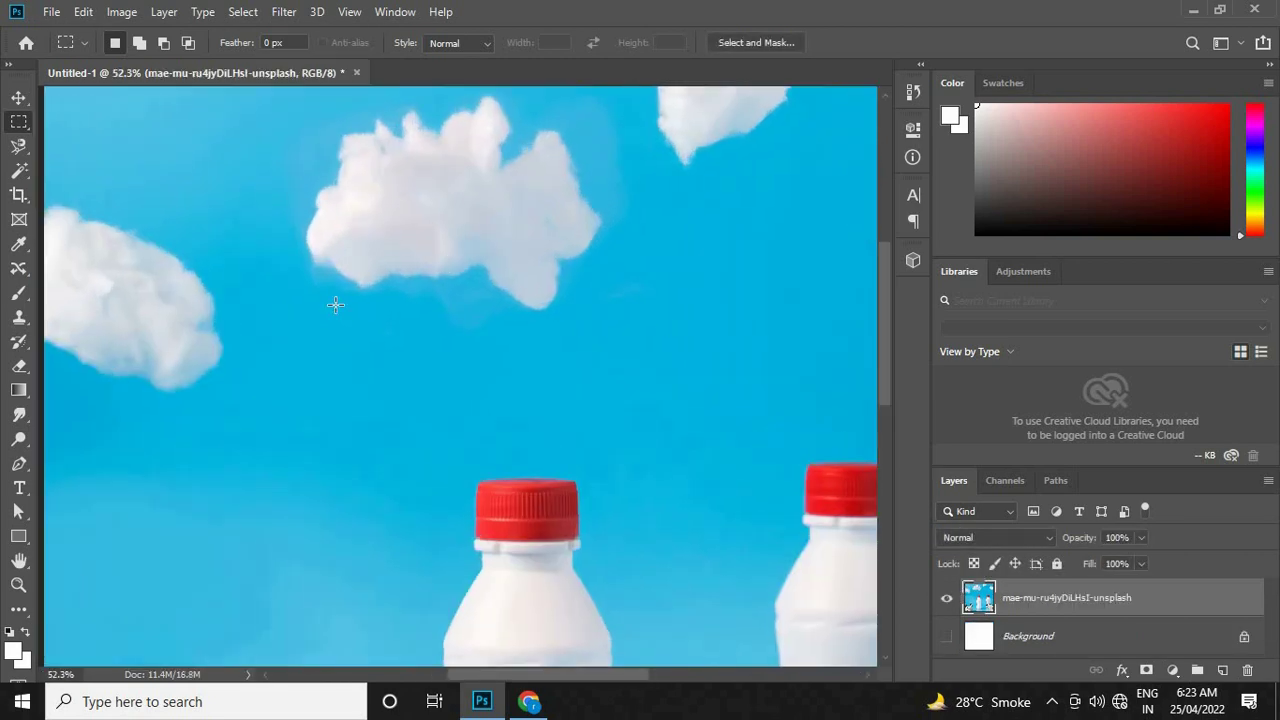
{"action": "scroll", "coordinate": [355, 283], "scroll_direction": "down", "scroll_amount": 2}
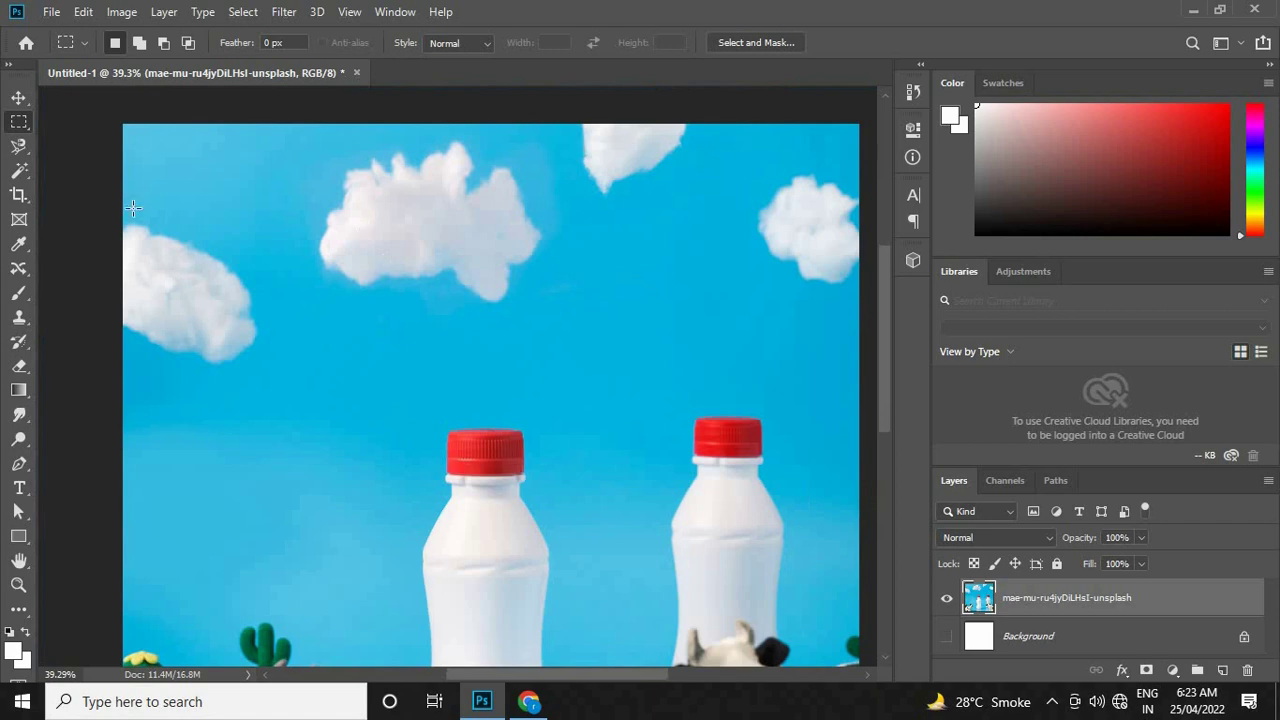
{"action": "right_click", "coordinate": [22, 124]}
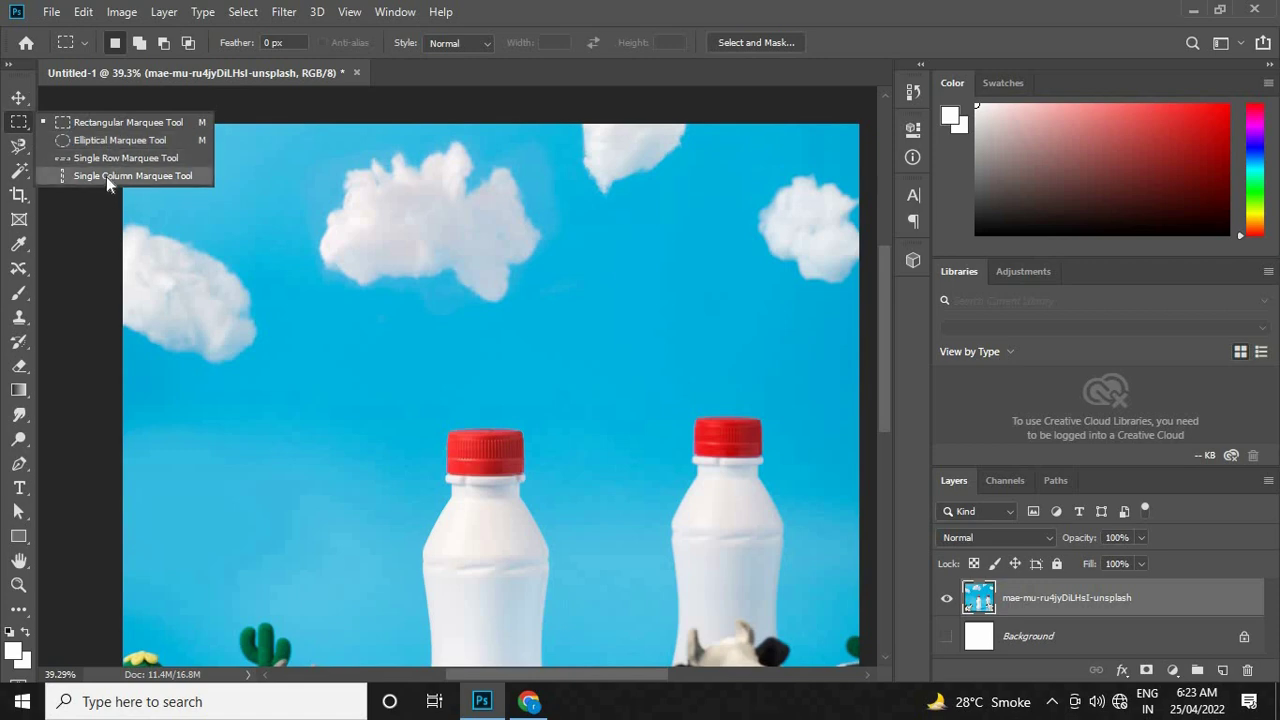
{"action": "left_click", "coordinate": [110, 122]}
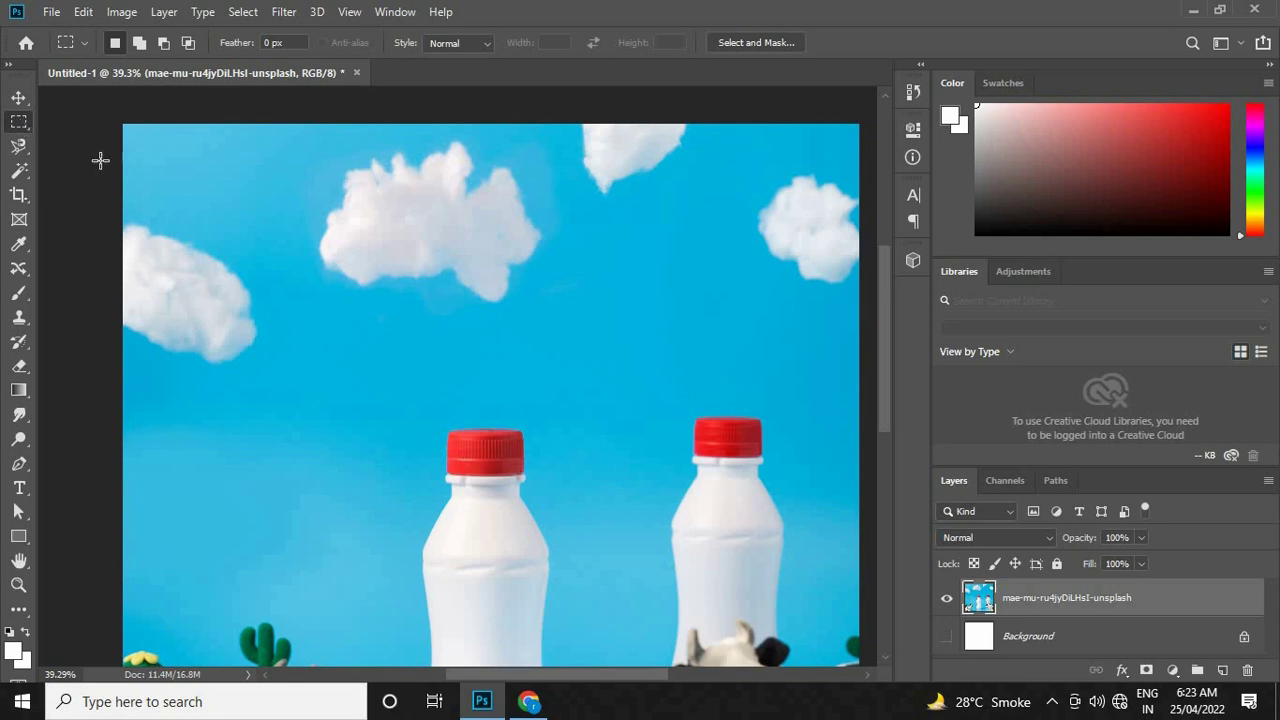
{"action": "left_click", "coordinate": [22, 148]}
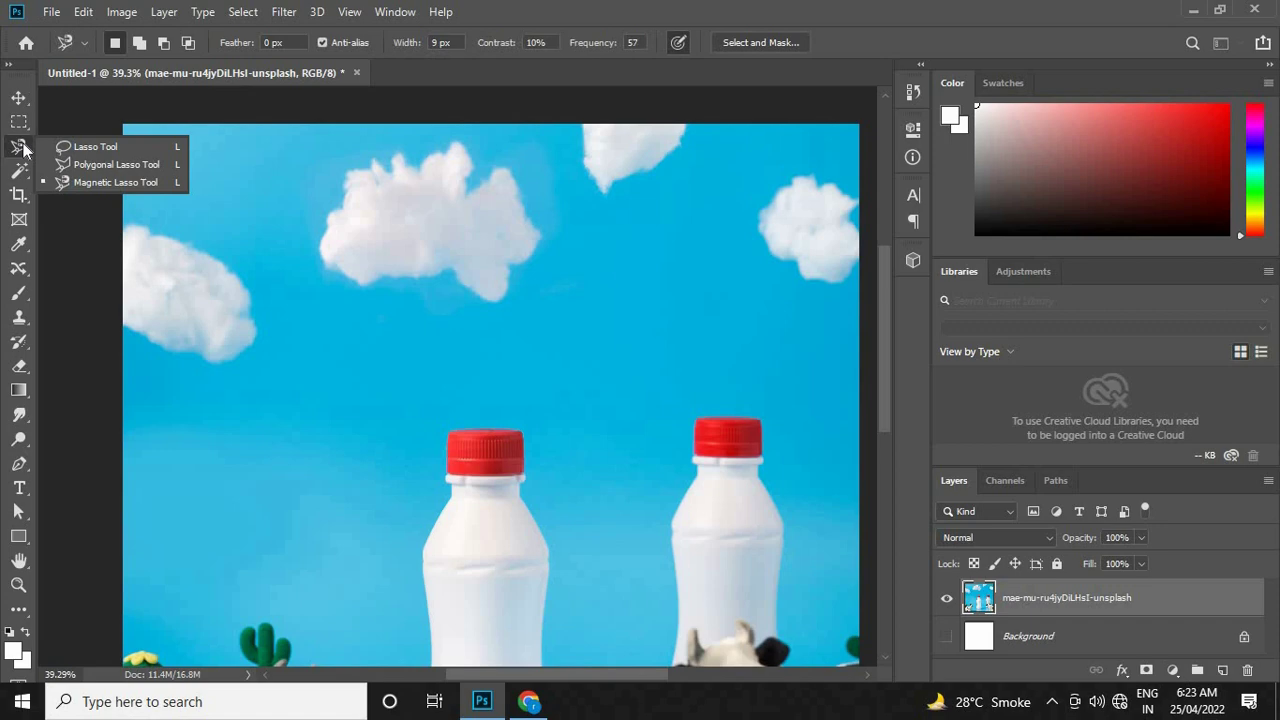
{"action": "left_click", "coordinate": [127, 147]}
Step: Lasso-trace the front bottle's left edge up to the red cap's base
{"action": "left_click_drag", "start_coordinate": [543, 320], "coordinate": [651, 363]}
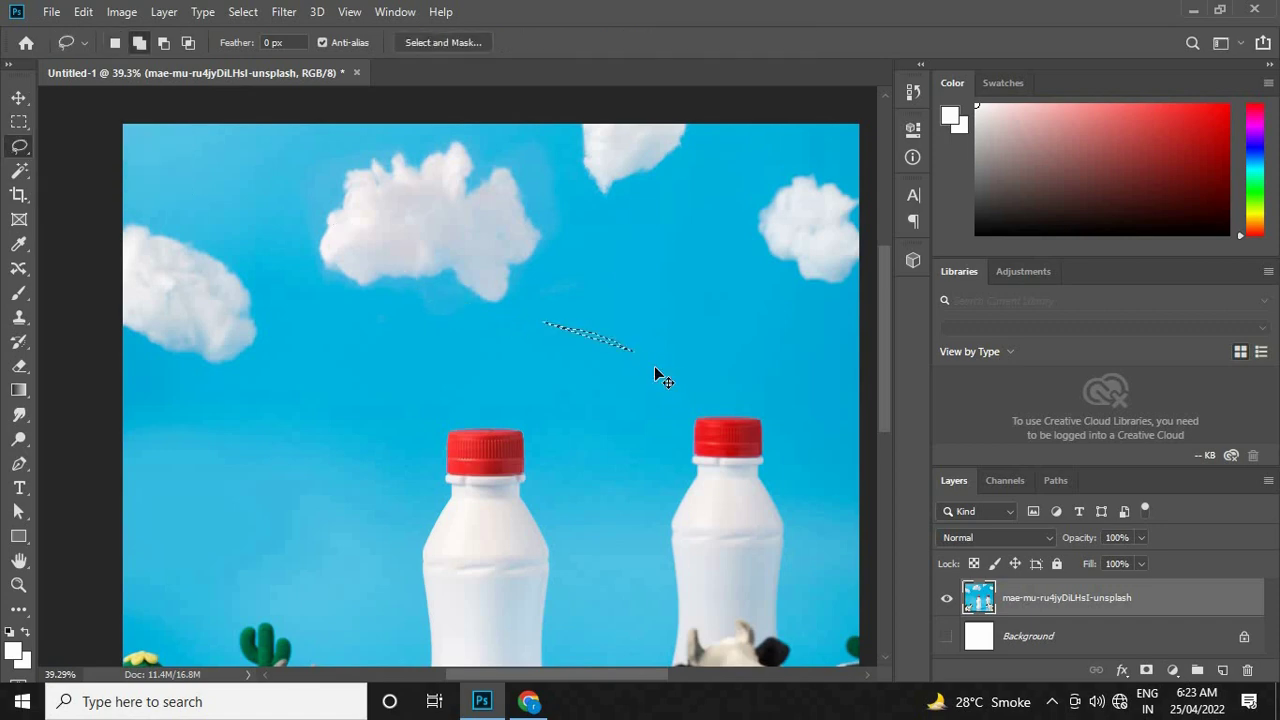
{"action": "scroll", "coordinate": [452, 292], "scroll_direction": "up", "scroll_amount": 2}
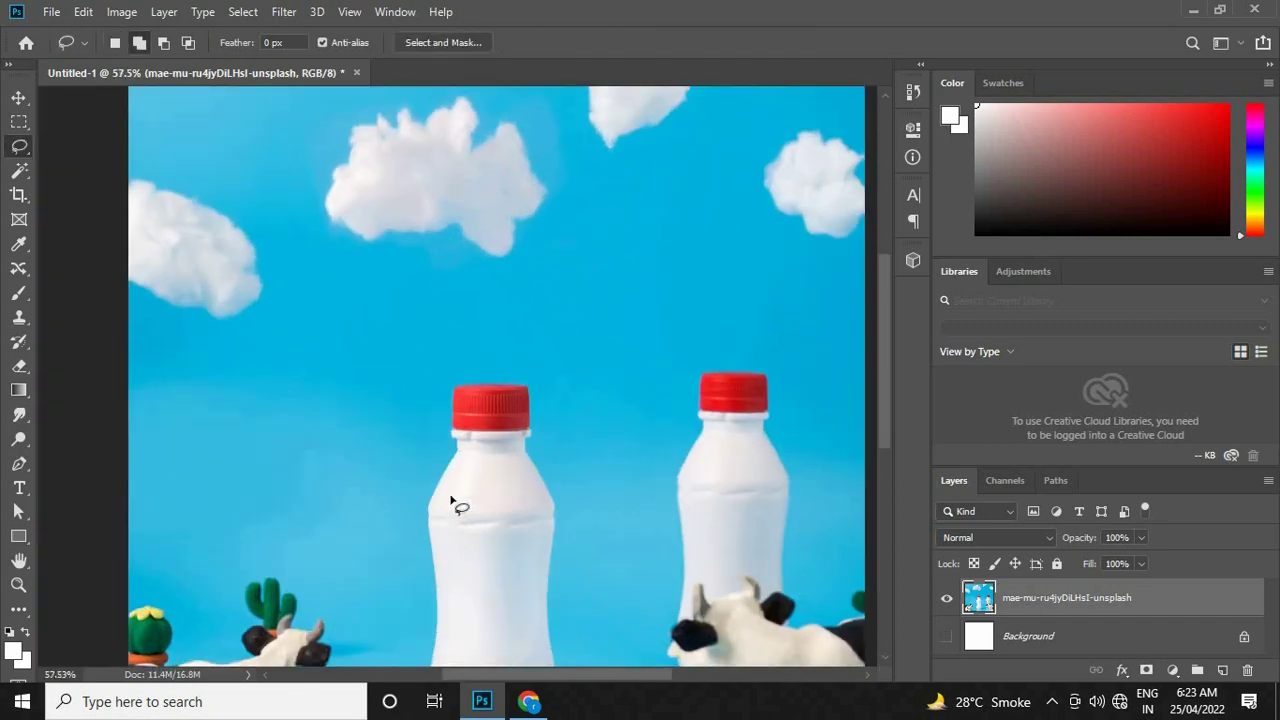
{"action": "scroll", "coordinate": [457, 500], "scroll_direction": "up", "scroll_amount": 4}
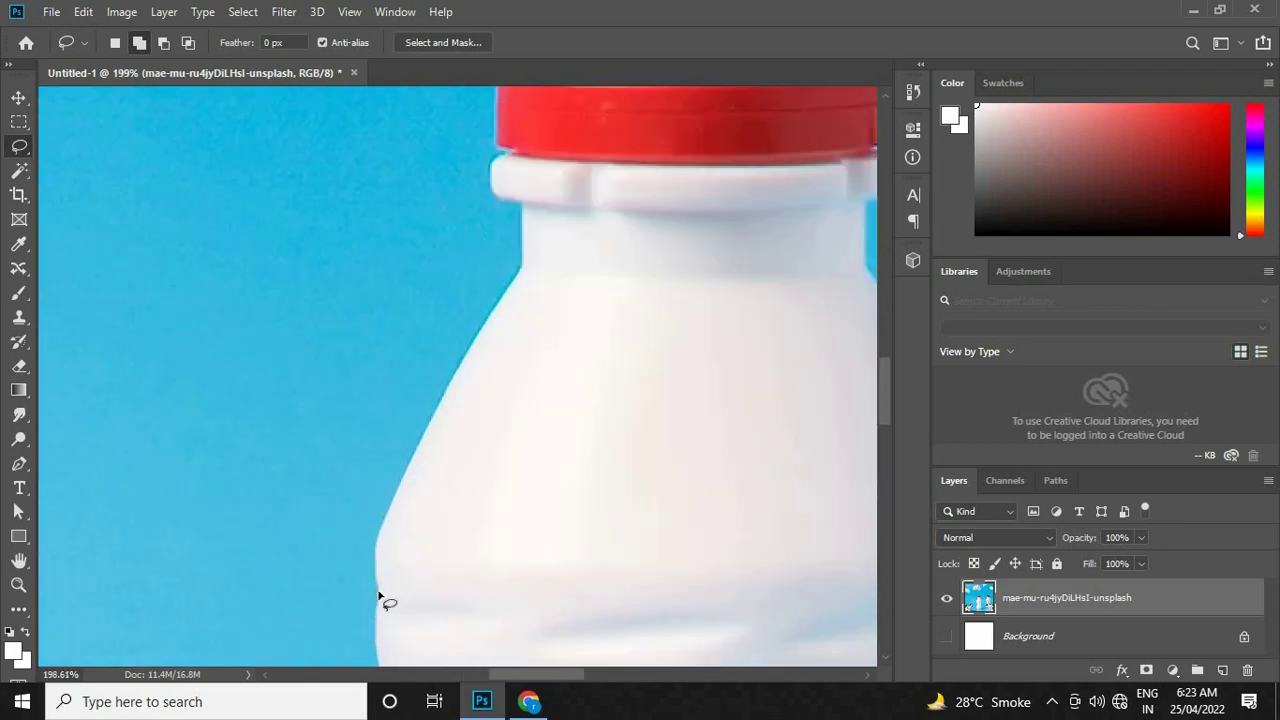
{"action": "left_click_drag", "start_coordinate": [384, 528], "coordinate": [517, 278]}
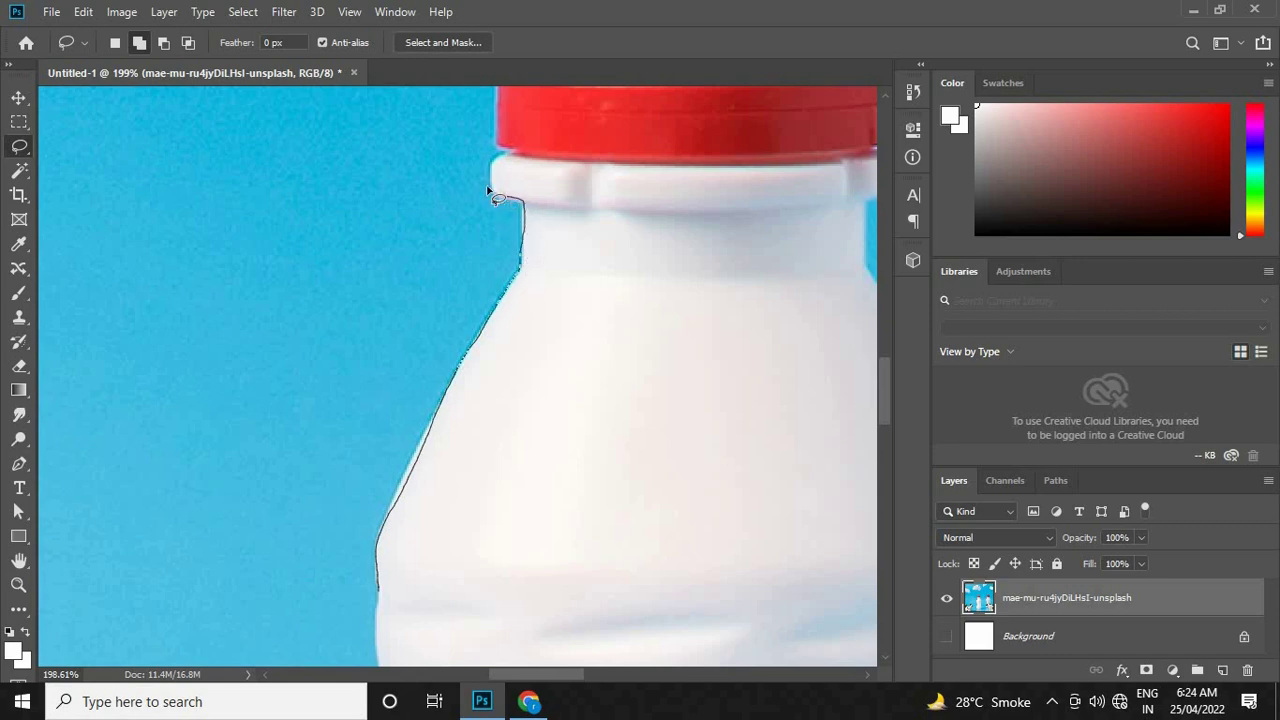
{"action": "mouse_move", "coordinate": [535, 159]}
{"action": "left_mouse_down"}
{"action": "mouse_move", "coordinate": [826, 168]}
{"action": "mouse_move", "coordinate": [846, 204]}
{"action": "mouse_move", "coordinate": [751, 305]}
{"action": "mouse_move", "coordinate": [390, 597]}
{"action": "mouse_move", "coordinate": [394, 520]}
{"action": "left_mouse_up"}
{"action": "scroll", "coordinate": [526, 391], "scroll_direction": "down", "scroll_amount": 2}
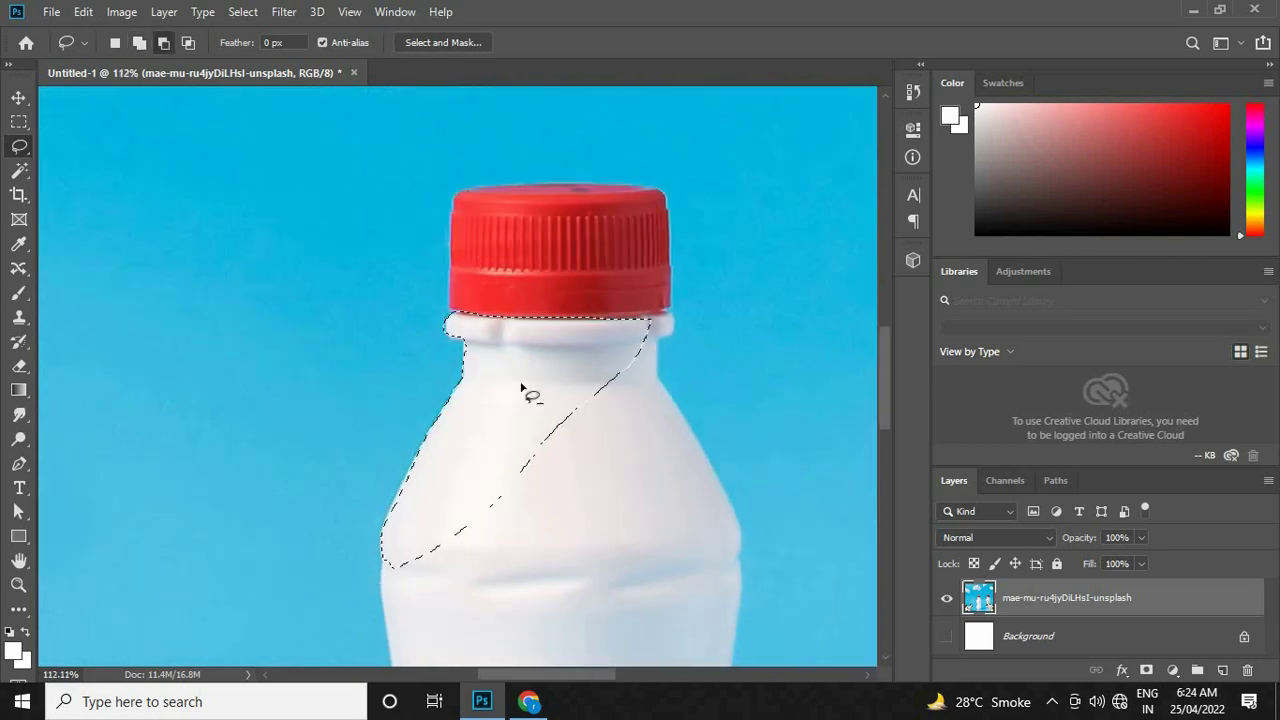
Step: Copy the traced bottle piece to a new layer, view it alone, then delete it
{"action": "key", "text": "ctrl+j"}
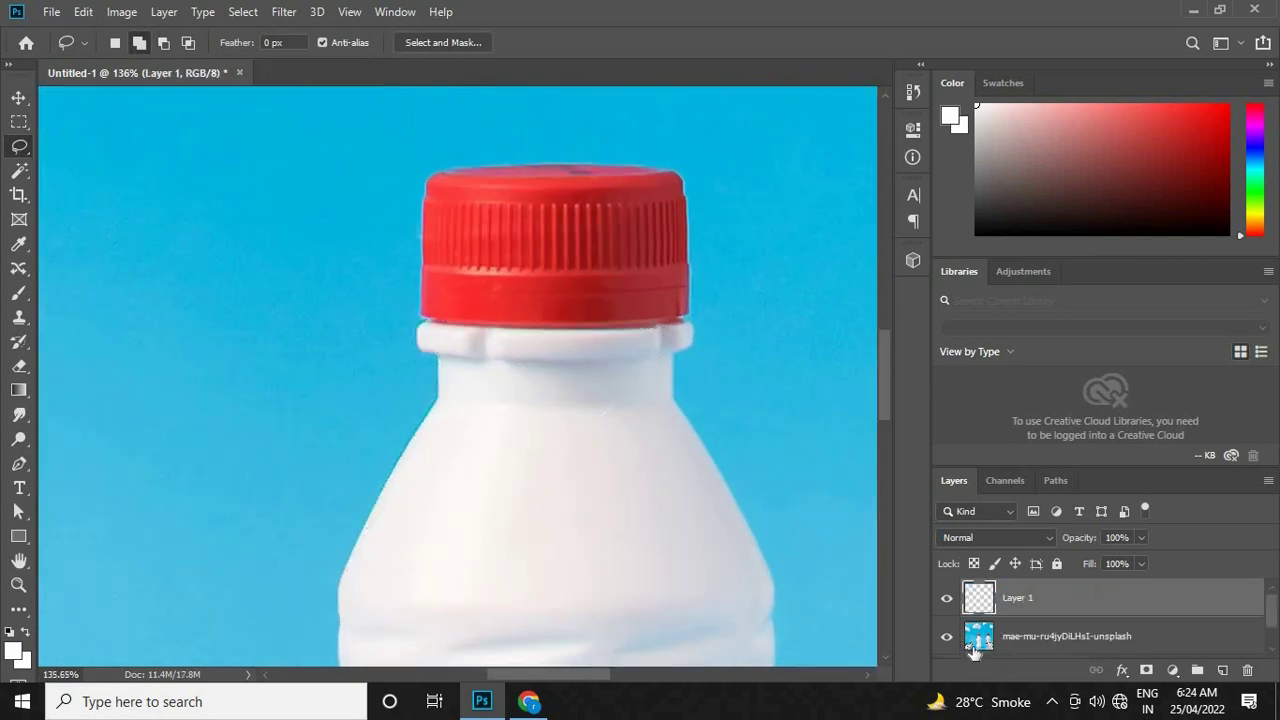
{"action": "left_click", "coordinate": [948, 637]}
{"action": "scroll", "coordinate": [540, 360], "scroll_direction": "down", "scroll_amount": 2}
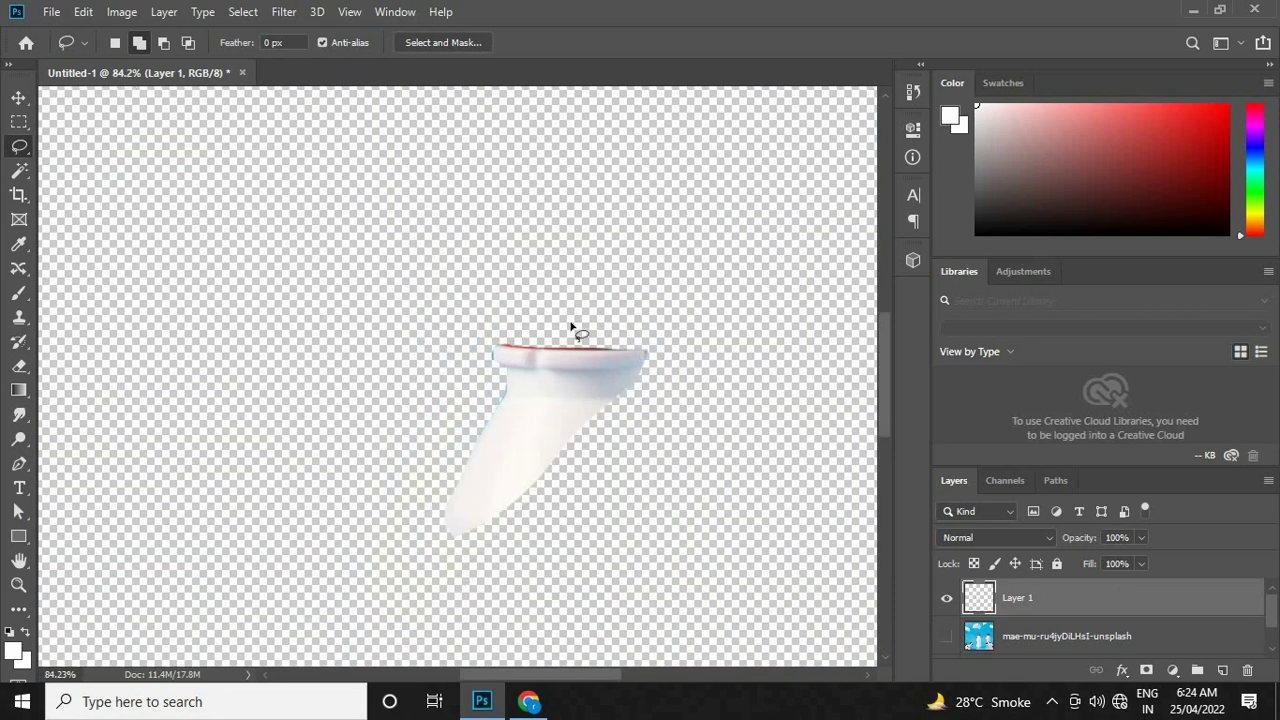
{"action": "scroll", "coordinate": [530, 445], "scroll_direction": "up", "scroll_amount": 4}
{"action": "scroll", "coordinate": [500, 420], "scroll_direction": "down", "scroll_amount": 2}
{"action": "scroll", "coordinate": [580, 420], "scroll_direction": "down", "scroll_amount": 1}
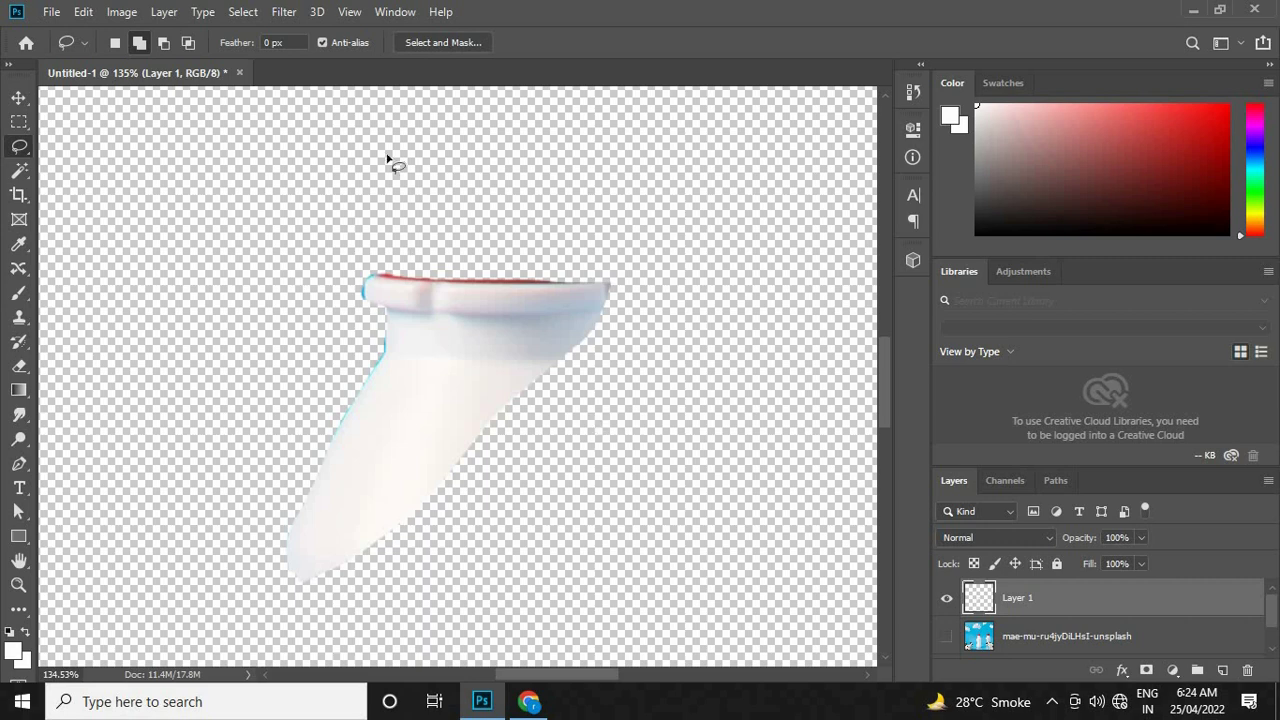
{"action": "scroll", "coordinate": [400, 437], "scroll_direction": "up", "scroll_amount": 2}
{"action": "scroll", "coordinate": [400, 437], "scroll_direction": "down", "scroll_amount": 2}
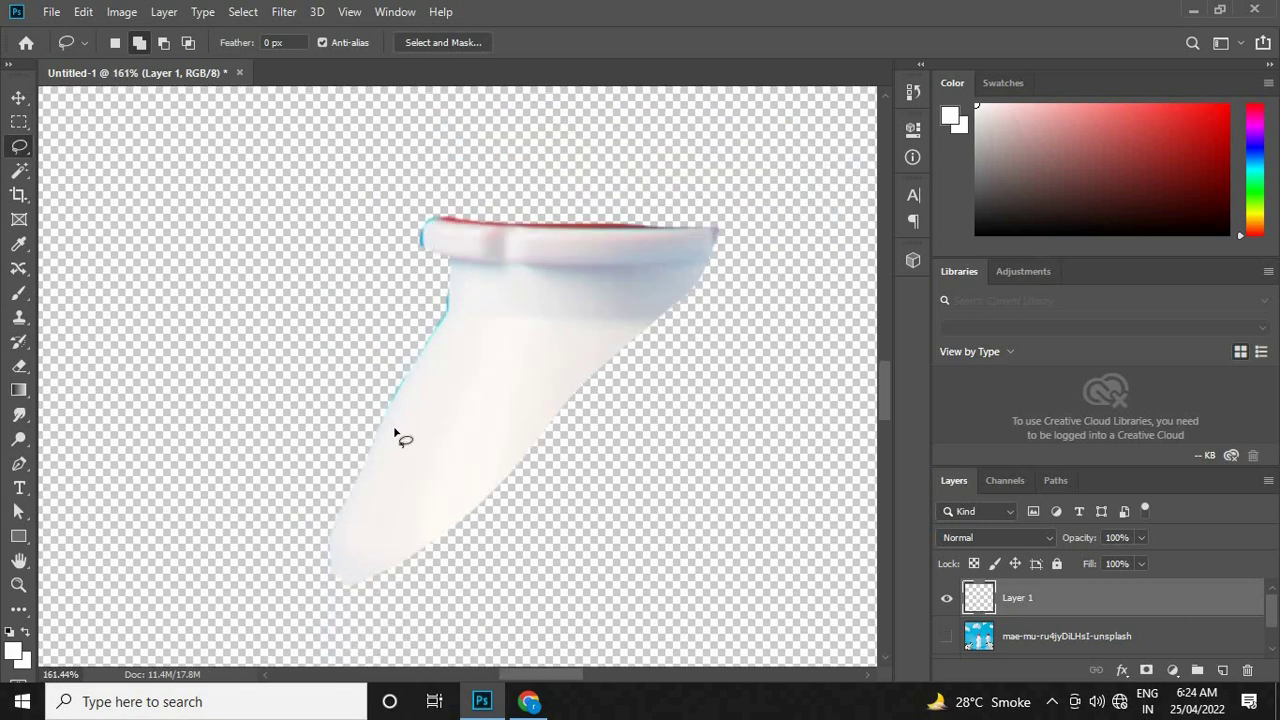
{"action": "scroll", "coordinate": [400, 437], "scroll_direction": "down", "scroll_amount": 1}
{"action": "key", "text": "Delete"}
Step: Show the photo again and lasso-trace a closed outline around the red cap
{"action": "left_click", "coordinate": [946, 598]}
{"action": "scroll", "coordinate": [523, 331], "scroll_direction": "down", "scroll_amount": 1}
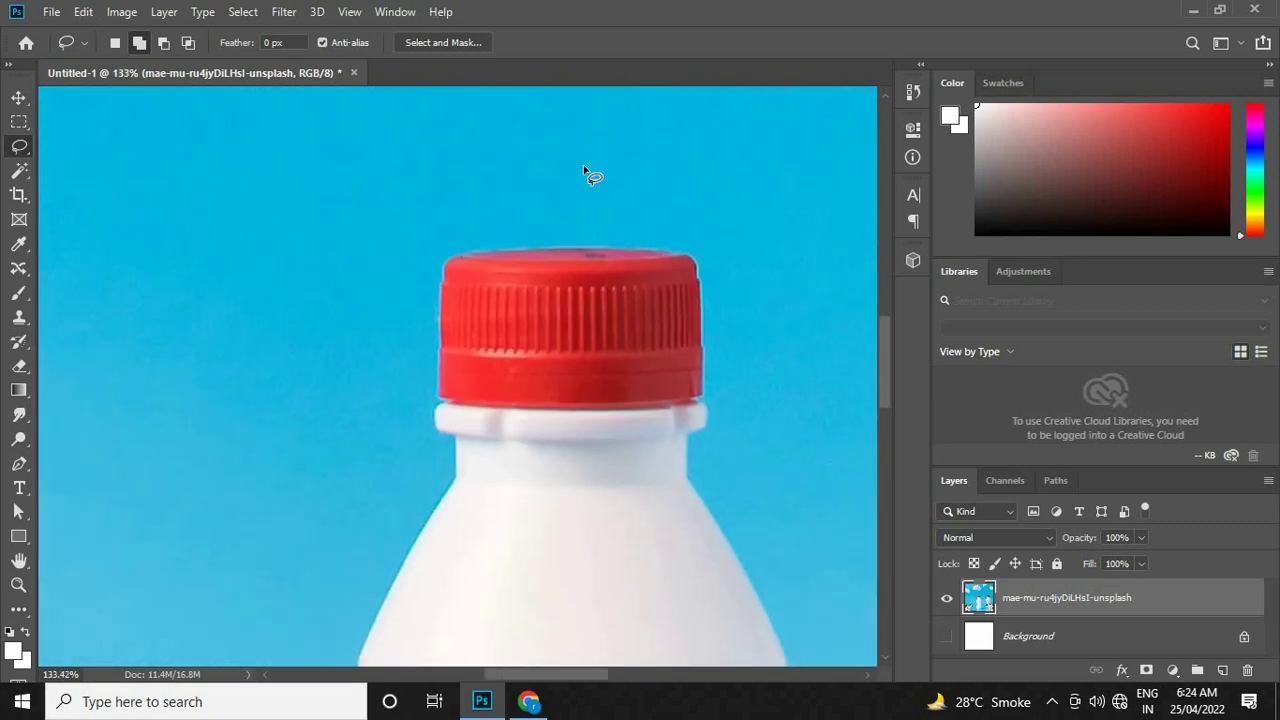
{"action": "scroll", "coordinate": [408, 546], "scroll_direction": "up", "scroll_amount": 4}
{"action": "scroll", "coordinate": [345, 553], "scroll_direction": "up", "scroll_amount": 1}
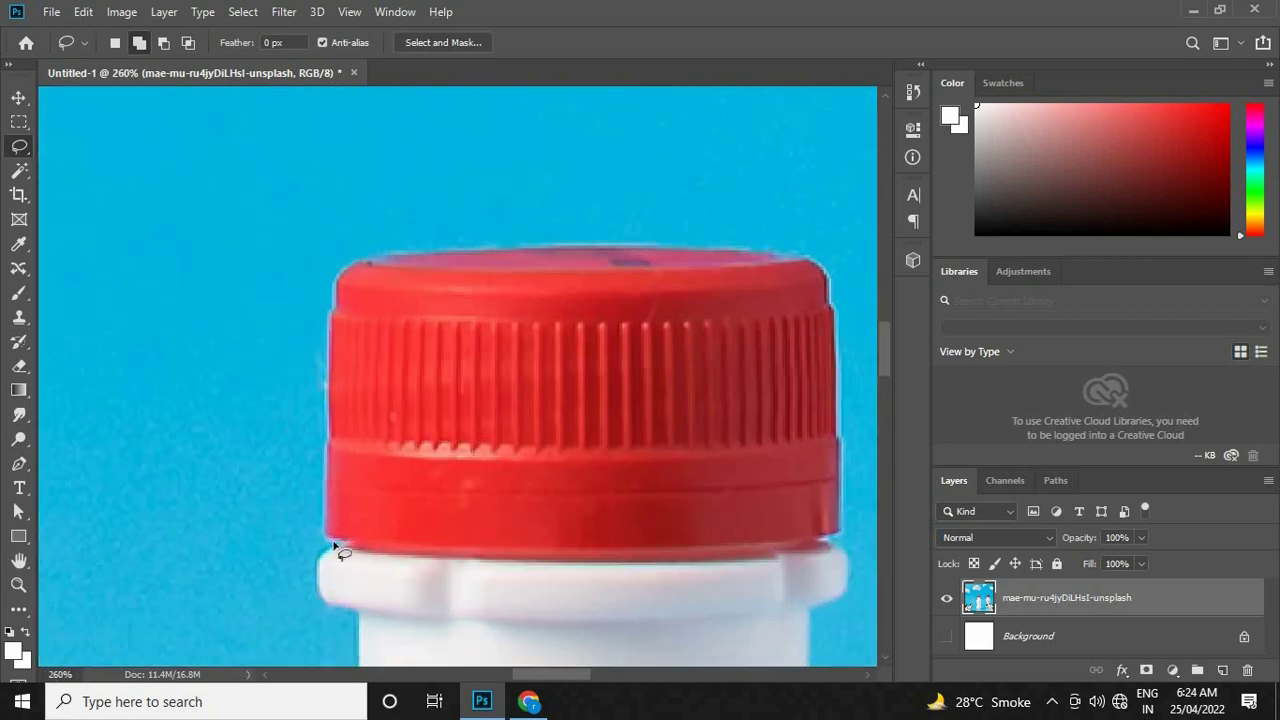
{"action": "left_click_drag", "start_coordinate": [321, 529], "coordinate": [331, 391]}
{"action": "mouse_move", "coordinate": [333, 332]}
{"action": "left_mouse_down"}
{"action": "mouse_move", "coordinate": [339, 272]}
{"action": "mouse_move", "coordinate": [668, 249]}
{"action": "mouse_move", "coordinate": [809, 274]}
{"action": "mouse_move", "coordinate": [826, 278]}
{"action": "mouse_move", "coordinate": [849, 446]}
{"action": "left_mouse_up"}
{"action": "left_click_drag", "start_coordinate": [808, 563], "coordinate": [336, 550]}
Step: Copy the cap to Layer 1, check it on transparency, then delete it and reshow the photo
{"action": "key", "text": "ctrl+j"}
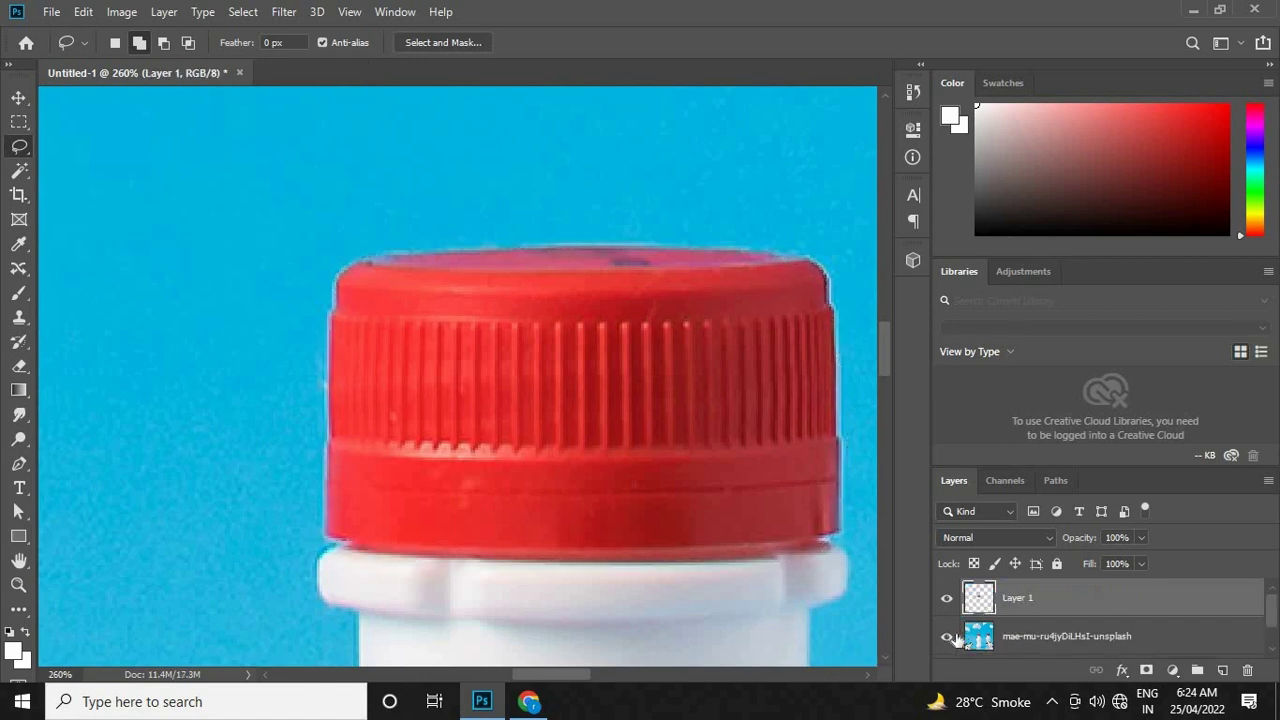
{"action": "left_click", "coordinate": [946, 636]}
{"action": "key", "text": "ctrl+0"}
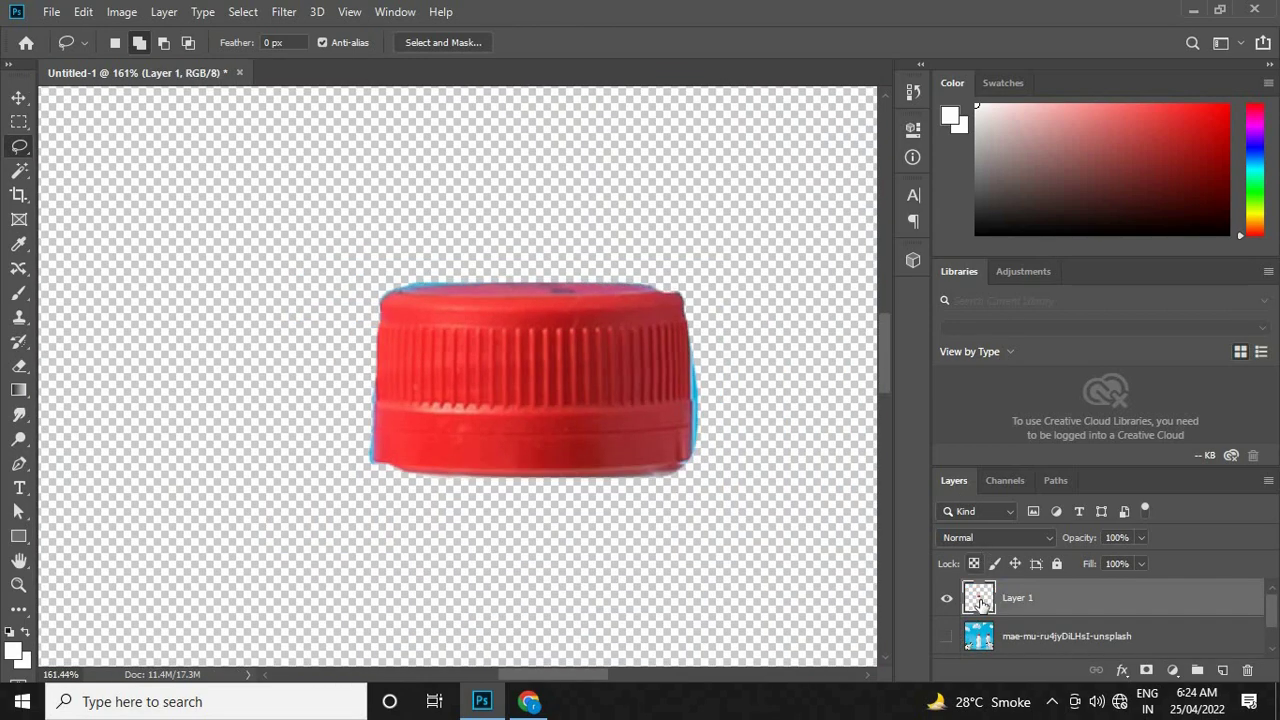
{"action": "key", "text": "Delete"}
{"action": "left_click", "coordinate": [946, 598]}
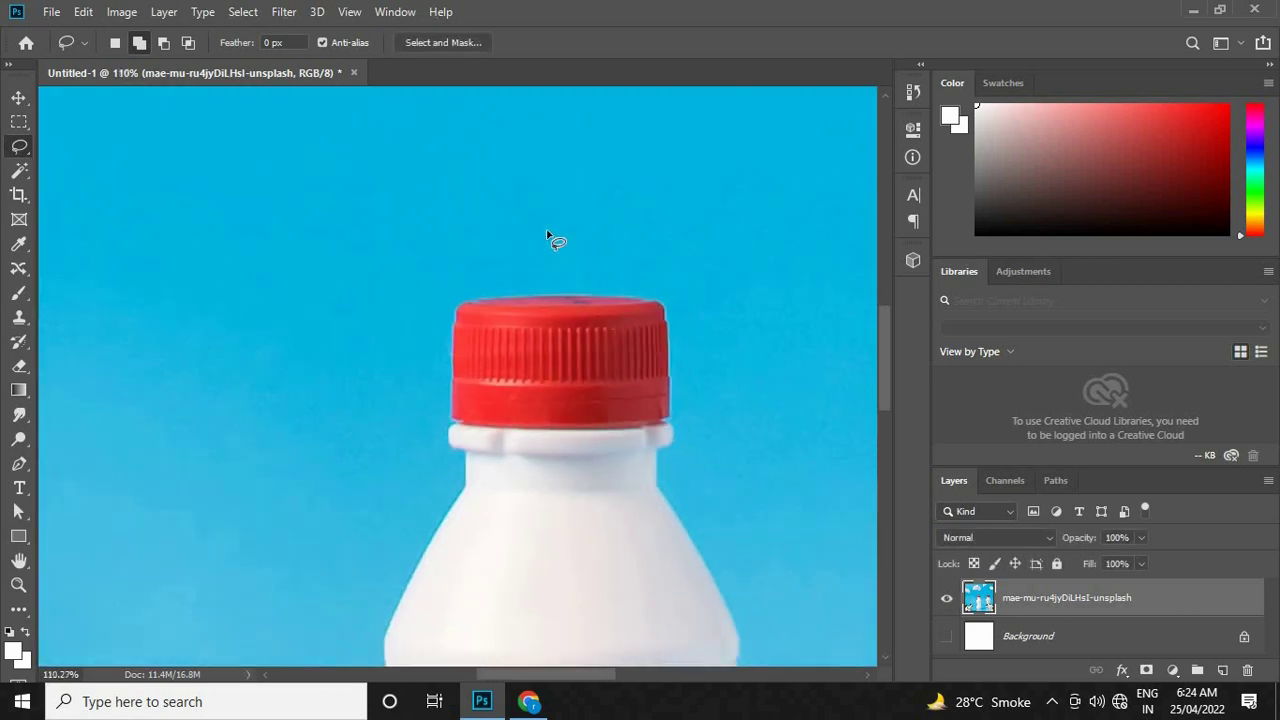
{"action": "scroll", "coordinate": [551, 237], "scroll_direction": "down", "scroll_amount": 5}
{"action": "scroll", "coordinate": [257, 271], "scroll_direction": "down", "scroll_amount": 1}
{"action": "scroll", "coordinate": [514, 277], "scroll_direction": "down", "scroll_amount": 3}
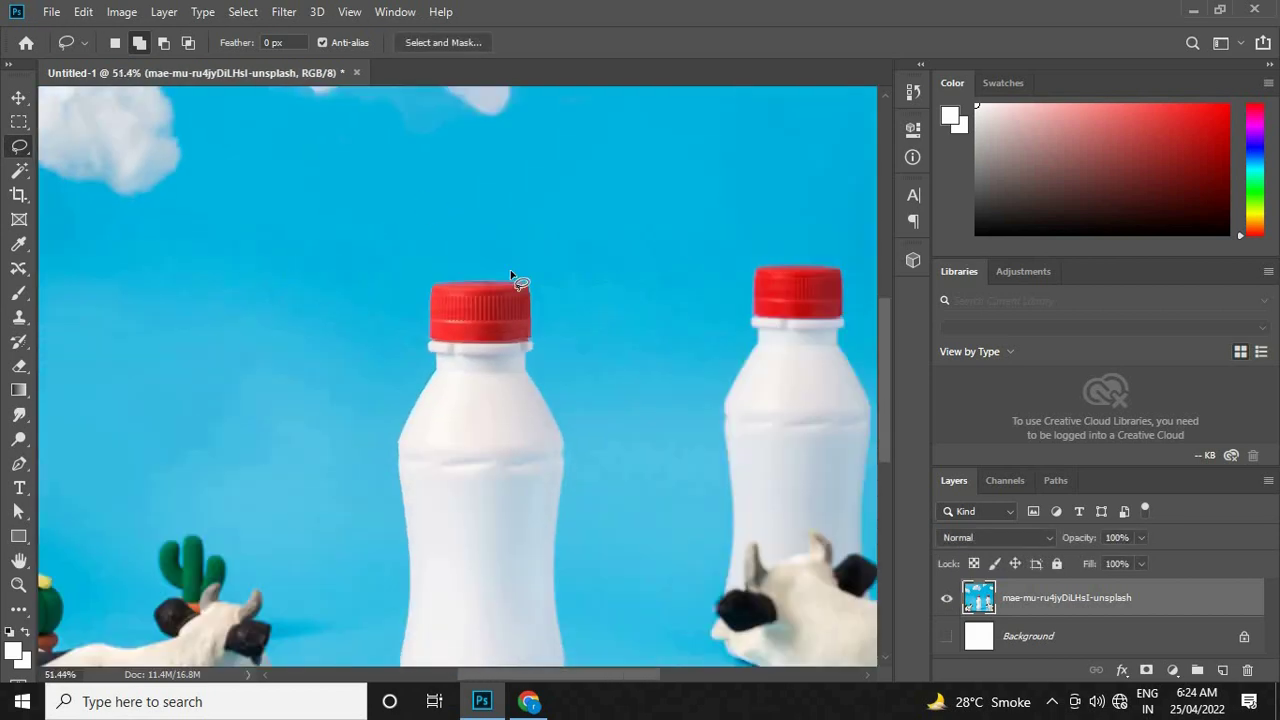
{"action": "scroll", "coordinate": [280, 331], "scroll_direction": "up", "scroll_amount": 4}
{"action": "scroll", "coordinate": [160, 257], "scroll_direction": "up", "scroll_amount": 2}
{"action": "scroll", "coordinate": [160, 257], "scroll_direction": "down", "scroll_amount": 1}
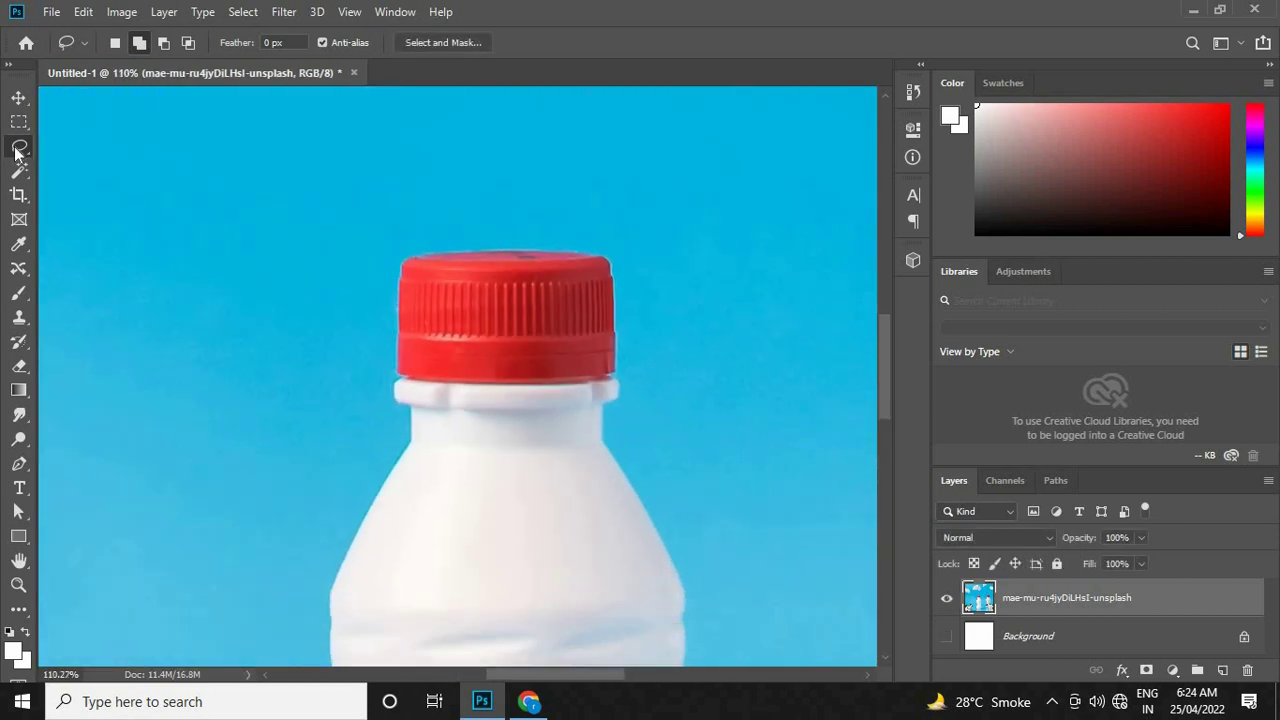
{"action": "right_click", "coordinate": [17, 149]}
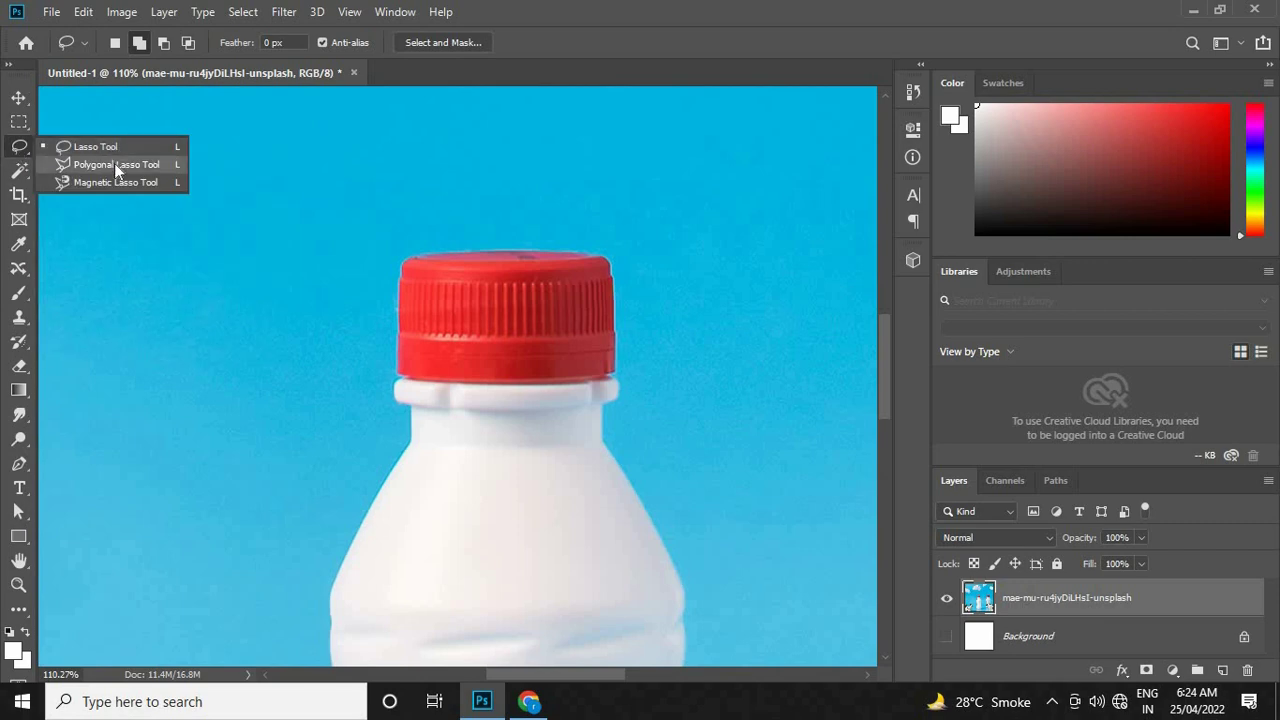
{"action": "left_click", "coordinate": [115, 164]}
{"action": "left_click", "coordinate": [372, 152]}
{"action": "left_click", "coordinate": [659, 173]}
{"action": "left_click", "coordinate": [660, 260]}
{"action": "left_click", "coordinate": [375, 183]}
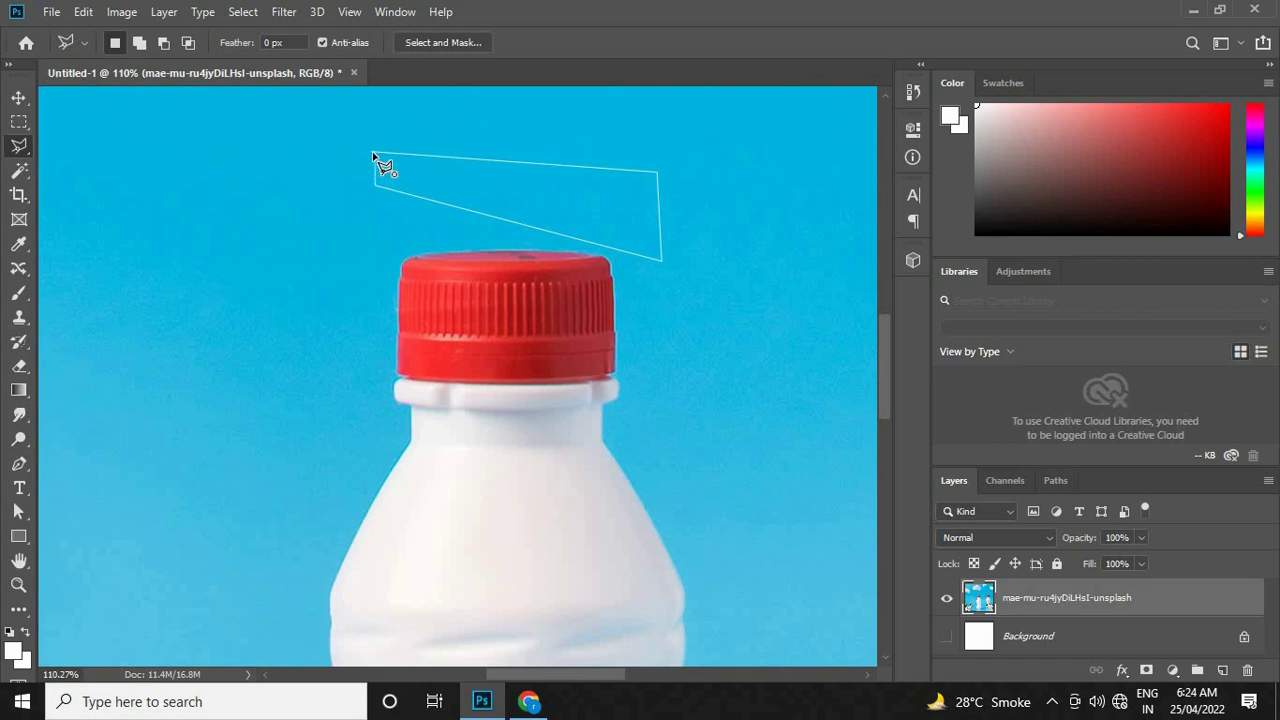
{"action": "left_click", "coordinate": [377, 158]}
{"action": "scroll", "coordinate": [429, 206], "scroll_direction": "down", "scroll_amount": 2}
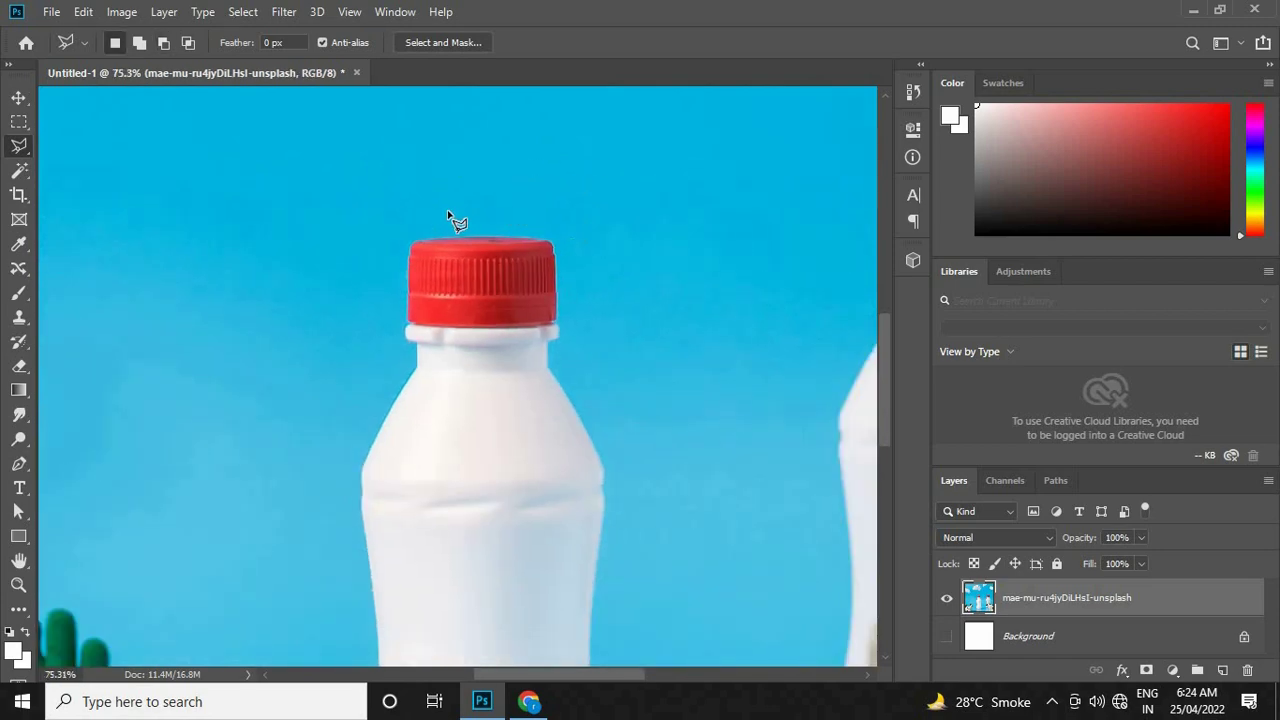
{"action": "scroll", "coordinate": [455, 225], "scroll_direction": "down", "scroll_amount": 2}
{"action": "scroll", "coordinate": [460, 260], "scroll_direction": "down", "scroll_amount": 1}
{"action": "scroll", "coordinate": [423, 249], "scroll_direction": "up", "scroll_amount": 1}
{"action": "scroll", "coordinate": [491, 237], "scroll_direction": "up", "scroll_amount": 2}
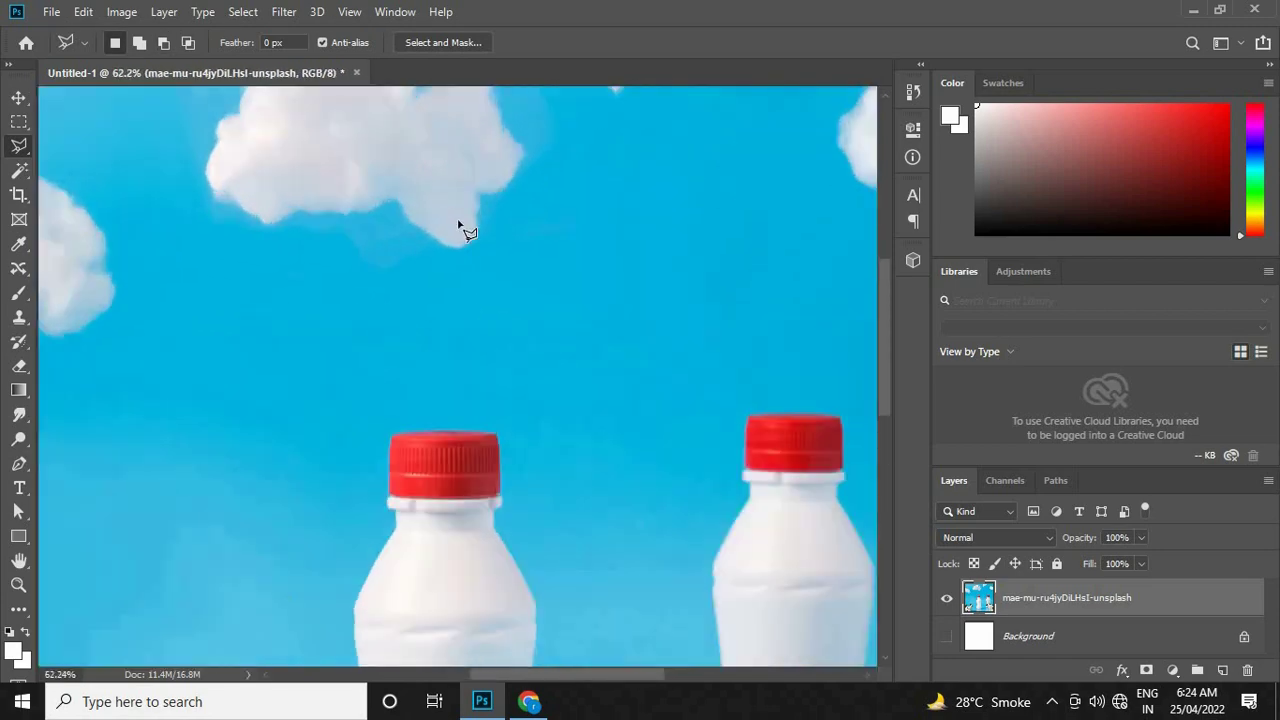
{"action": "scroll", "coordinate": [390, 500], "scroll_direction": "up", "scroll_amount": 2}
{"action": "scroll", "coordinate": [400, 510], "scroll_direction": "up", "scroll_amount": 2}
{"action": "scroll", "coordinate": [395, 485], "scroll_direction": "up", "scroll_amount": 1}
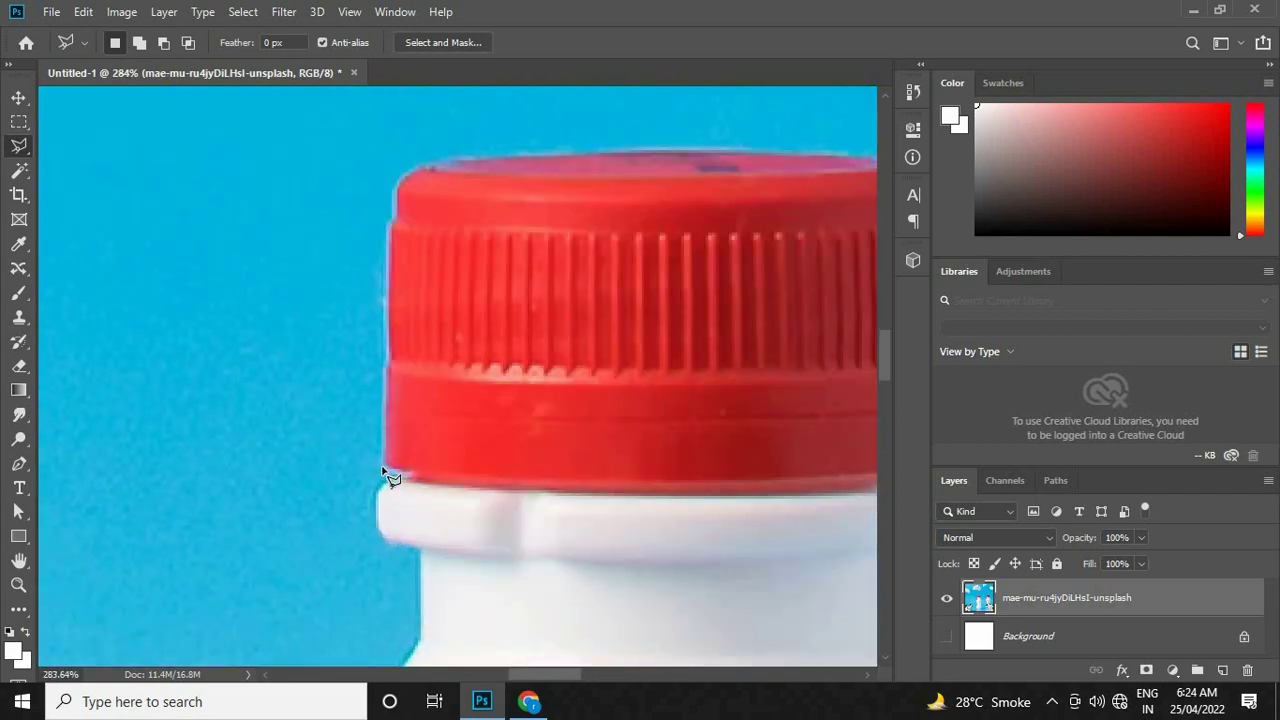
{"action": "left_click", "coordinate": [386, 468]}
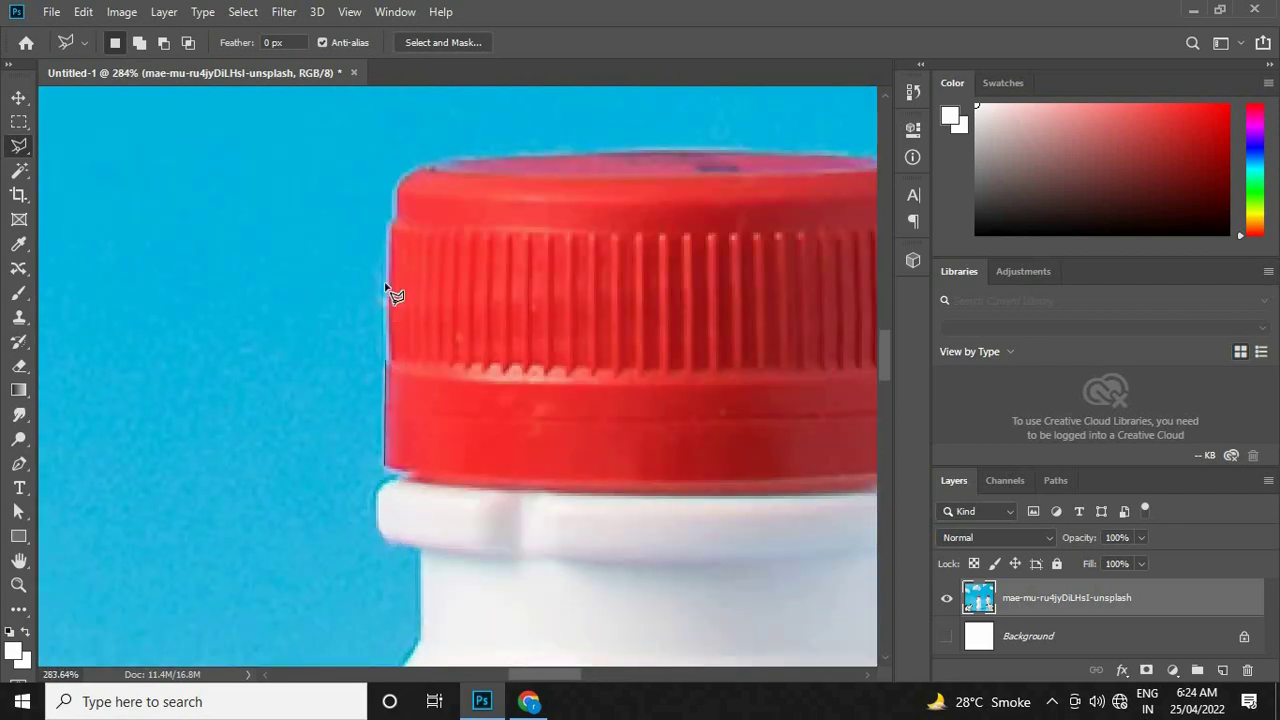
{"action": "left_click", "coordinate": [394, 222]}
{"action": "left_click", "coordinate": [408, 179]}
{"action": "left_click", "coordinate": [420, 168]}
{"action": "left_click", "coordinate": [455, 161]}
{"action": "left_click_drag", "start_coordinate": [582, 165], "coordinate": [338, 195]}
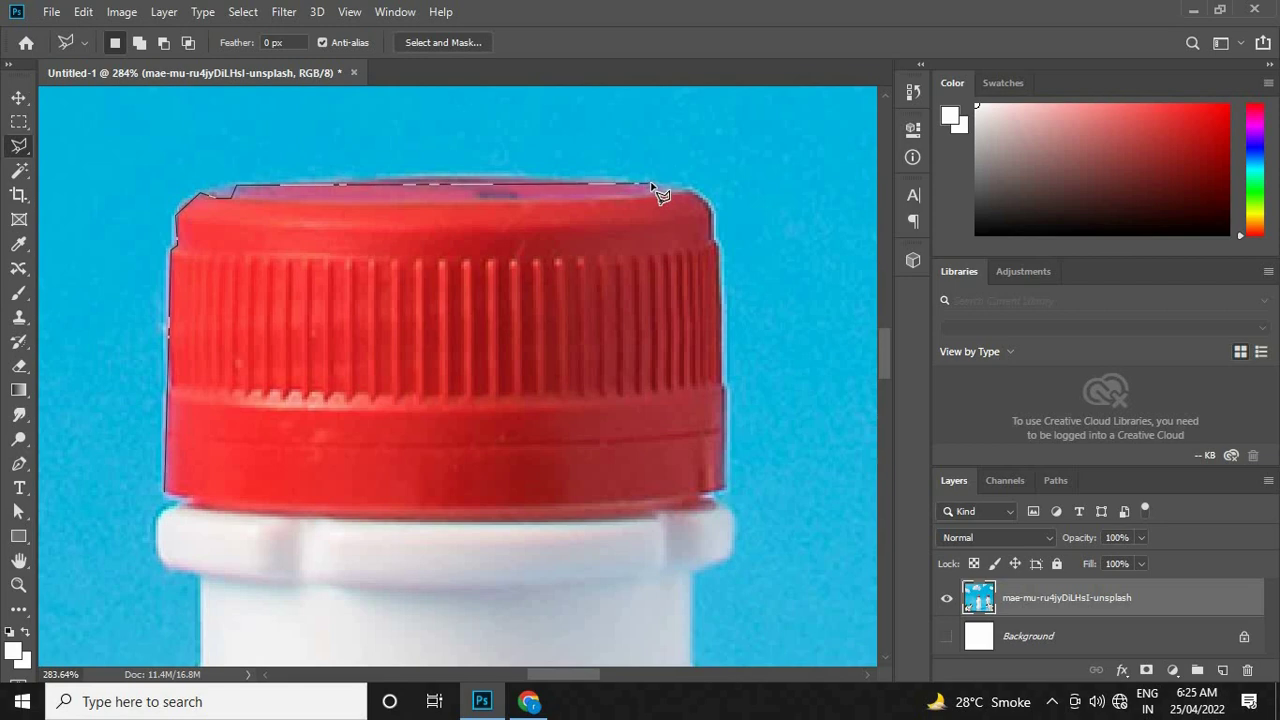
{"action": "left_click", "coordinate": [664, 187]}
{"action": "left_click", "coordinate": [690, 189]}
{"action": "left_click", "coordinate": [711, 209]}
{"action": "left_click", "coordinate": [714, 238]}
{"action": "left_click", "coordinate": [722, 246]}
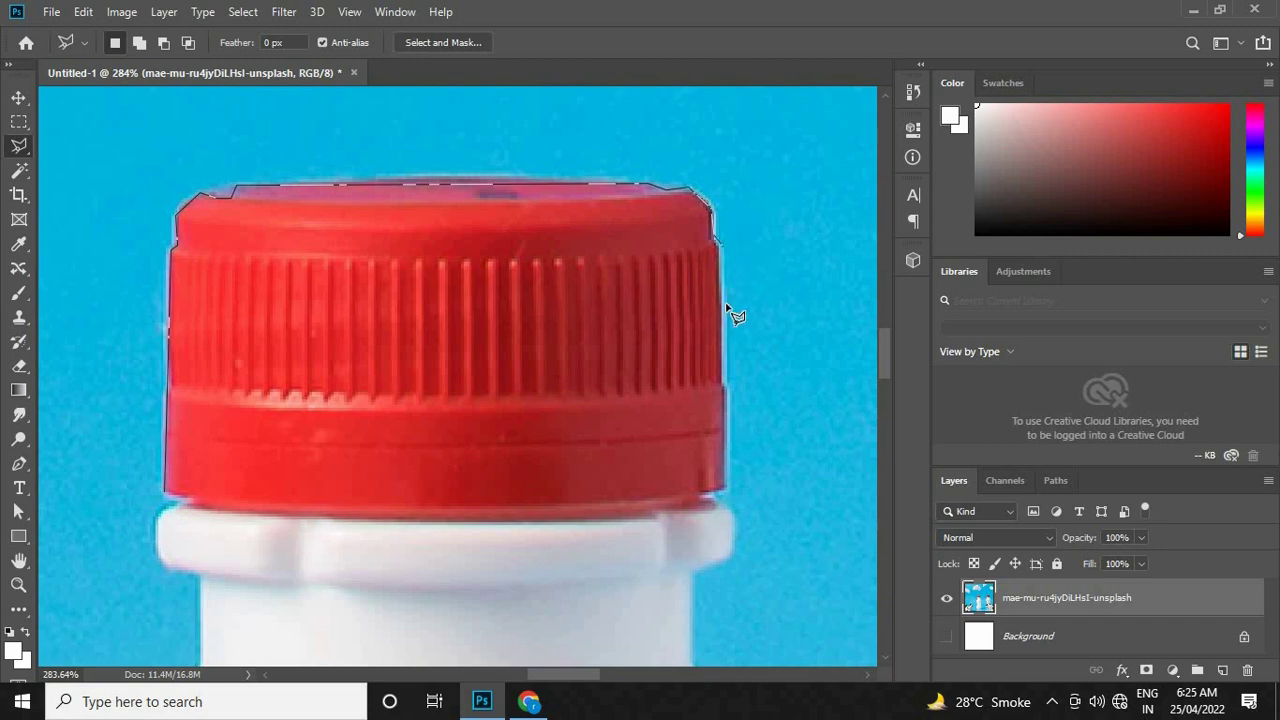
{"action": "left_click", "coordinate": [726, 390]}
{"action": "left_click", "coordinate": [728, 506]}
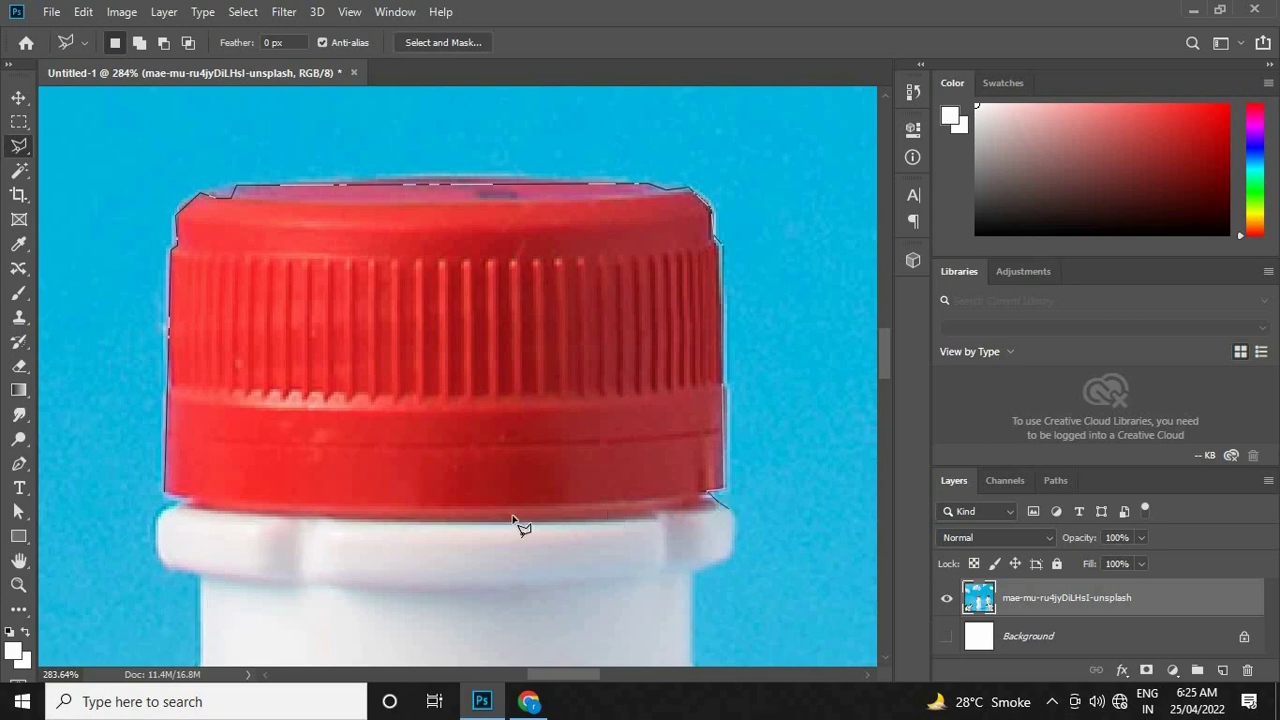
{"action": "left_click", "coordinate": [172, 500]}
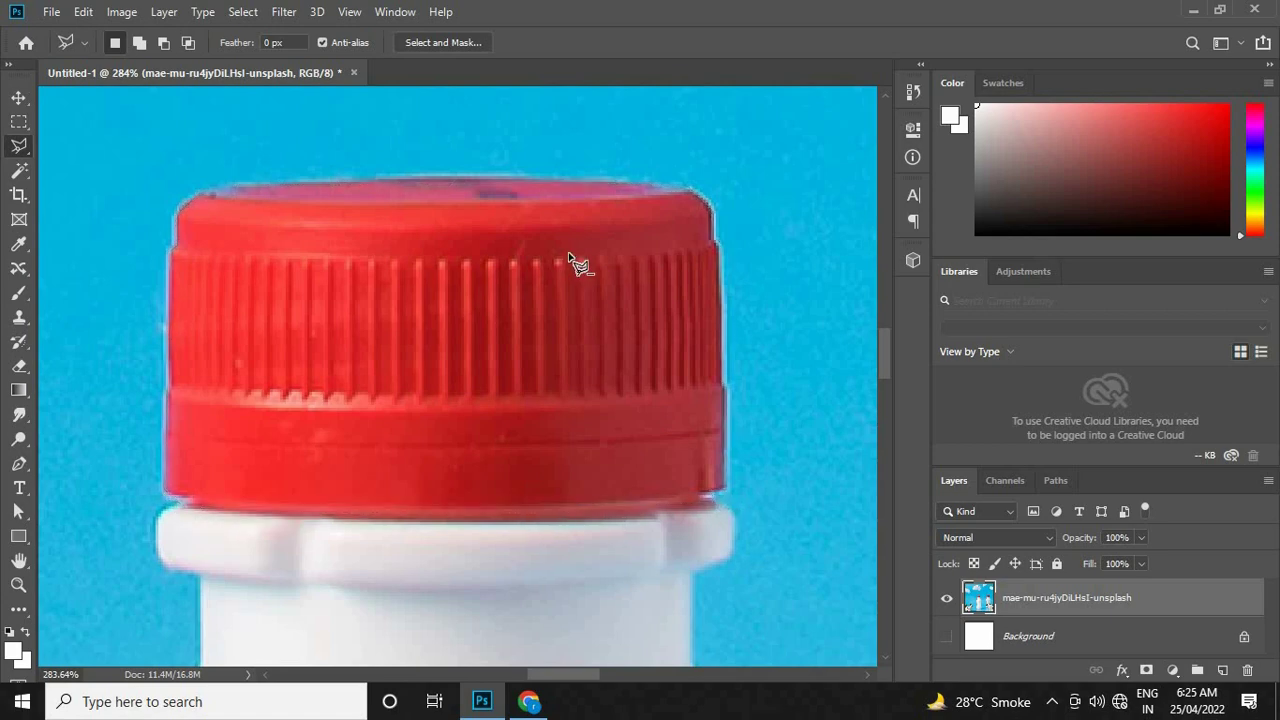
{"action": "scroll", "coordinate": [571, 257], "scroll_direction": "down", "scroll_amount": 3}
{"action": "scroll", "coordinate": [520, 251], "scroll_direction": "up", "scroll_amount": 3}
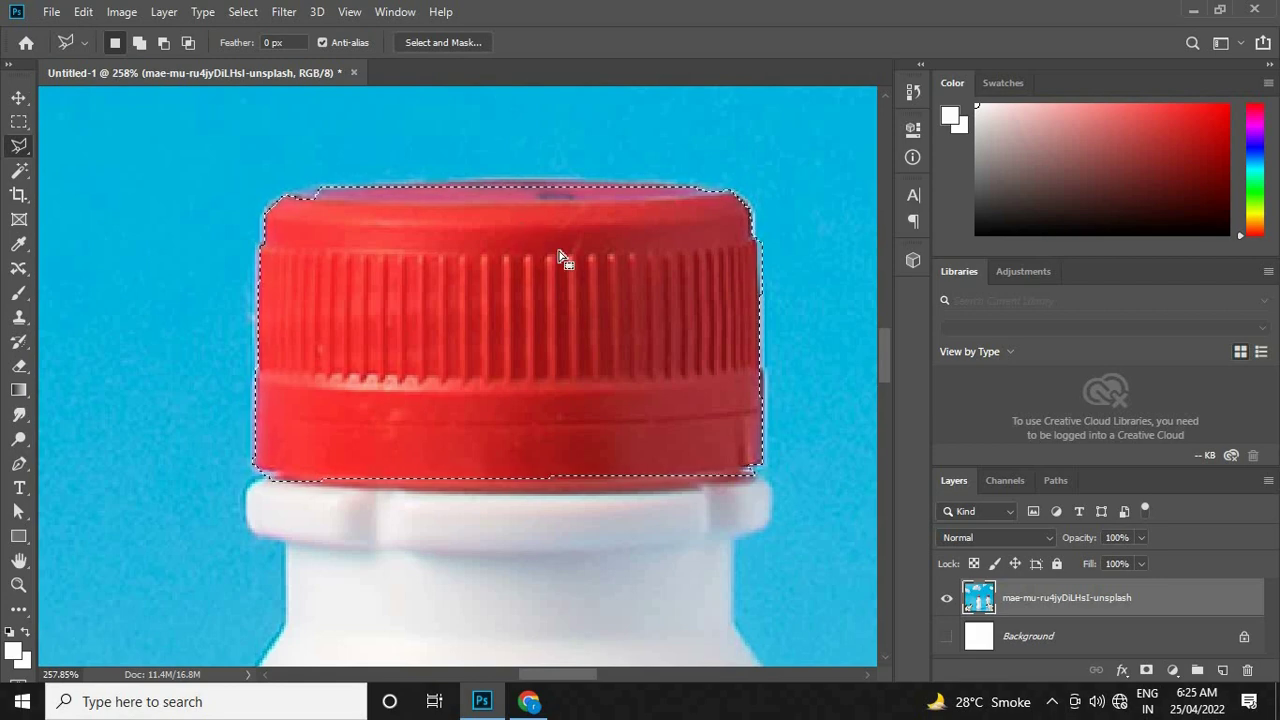
{"action": "key", "text": "ctrl+j"}
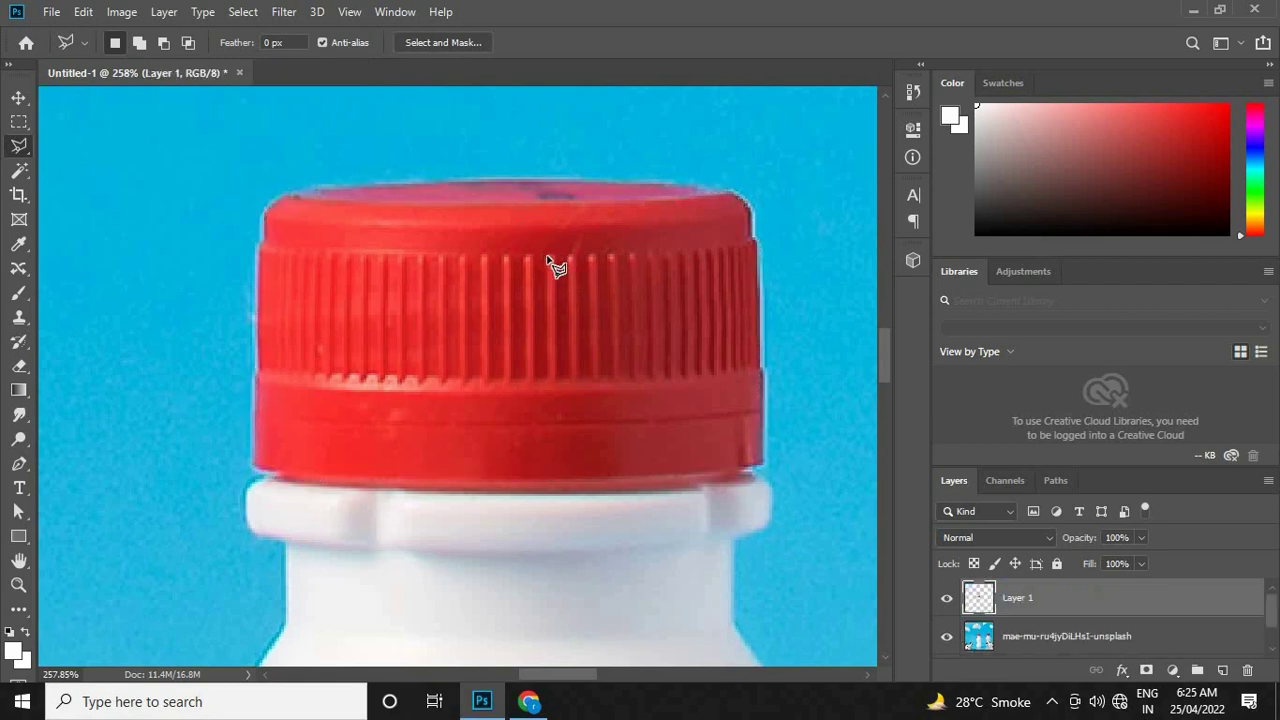
{"action": "scroll", "coordinate": [560, 271], "scroll_direction": "down", "scroll_amount": 2}
{"action": "left_click", "coordinate": [946, 637]}
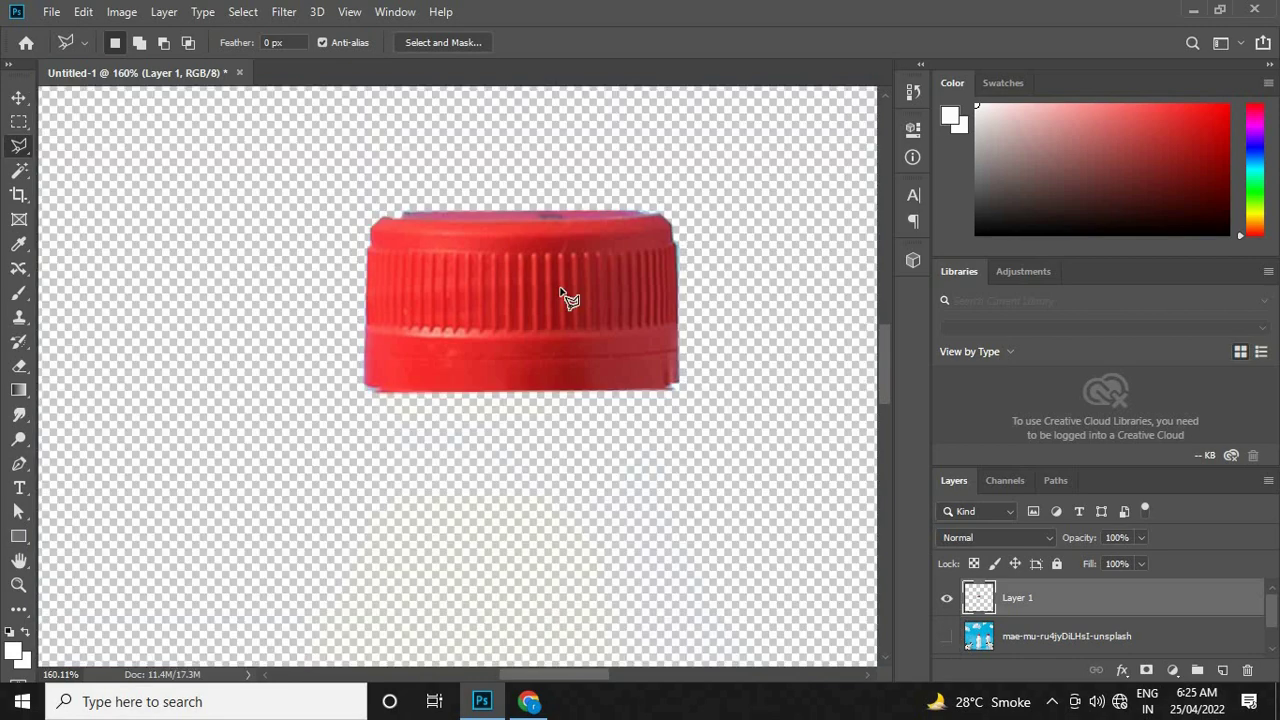
{"action": "scroll", "coordinate": [586, 306], "scroll_direction": "down", "scroll_amount": 1}
{"action": "scroll", "coordinate": [694, 345], "scroll_direction": "up", "scroll_amount": 3}
{"action": "scroll", "coordinate": [660, 358], "scroll_direction": "down", "scroll_amount": 3}
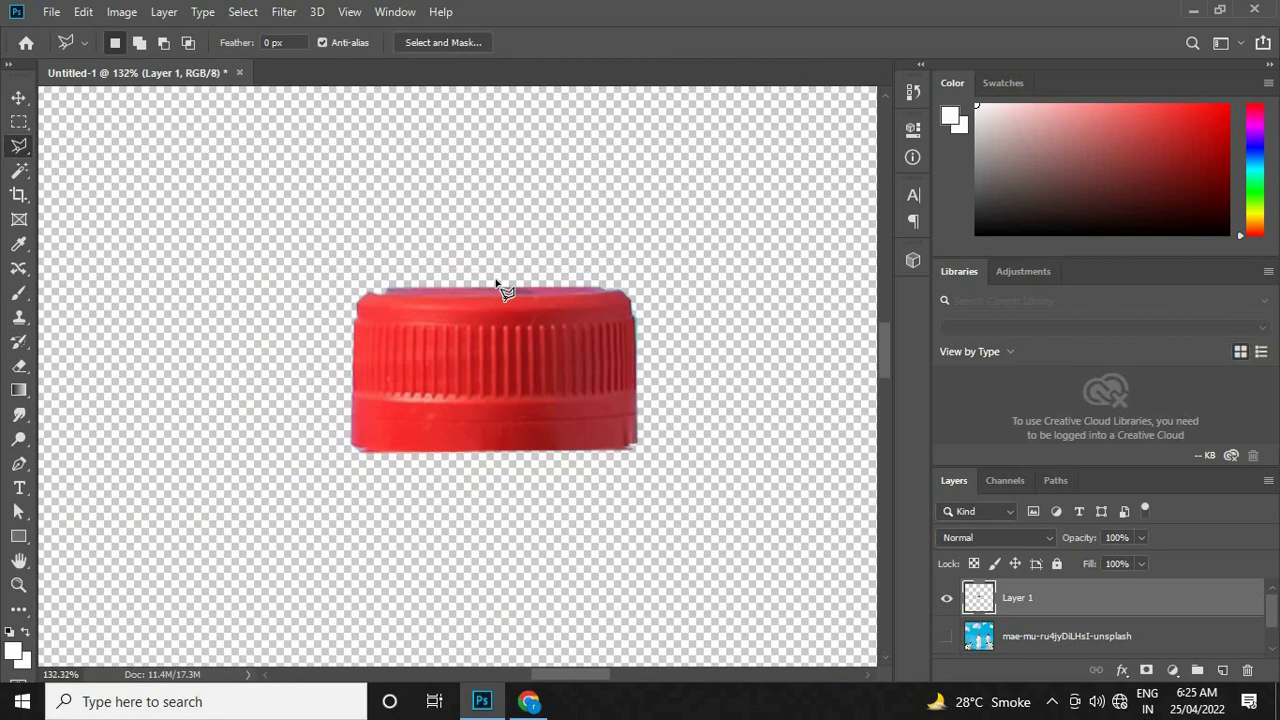
{"action": "key", "text": "Delete"}
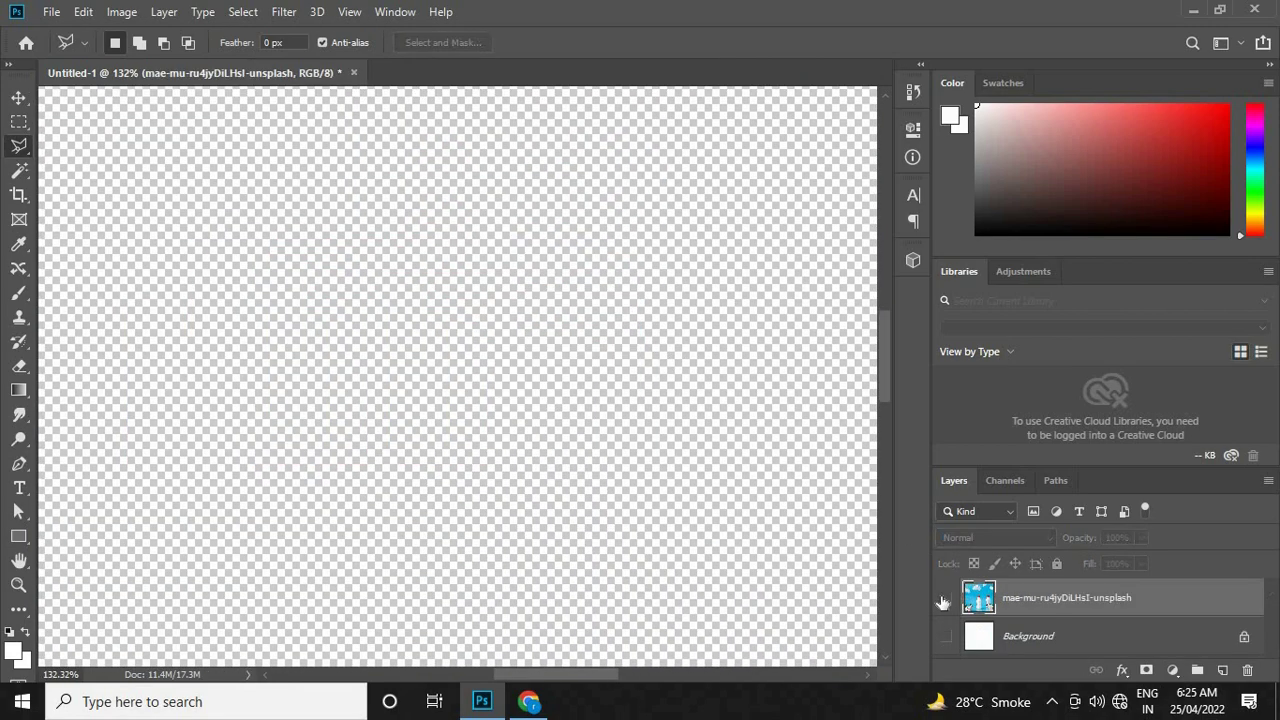
{"action": "left_click", "coordinate": [946, 598]}
{"action": "scroll", "coordinate": [351, 243], "scroll_direction": "down", "scroll_amount": 1}
{"action": "right_click", "coordinate": [19, 150]}
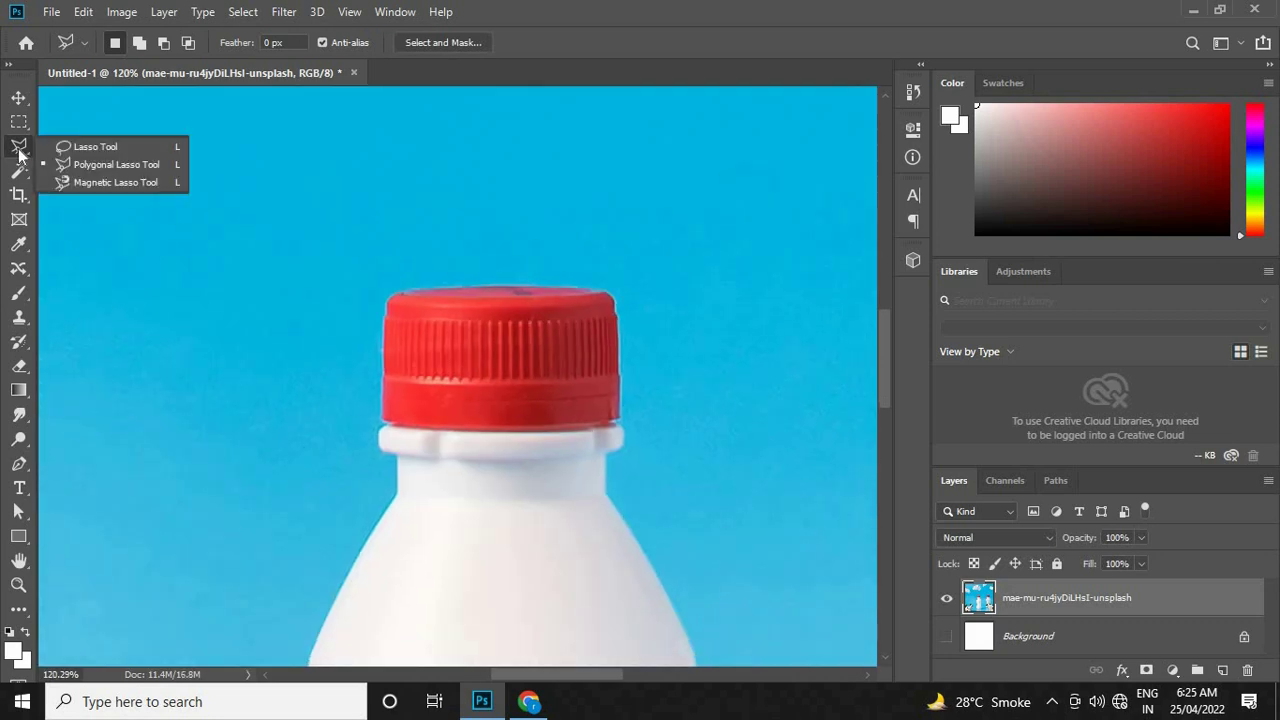
Step: Trace the red cap with the Magnetic Lasso, from its lower-left edge back to the start
{"action": "left_click", "coordinate": [117, 186]}
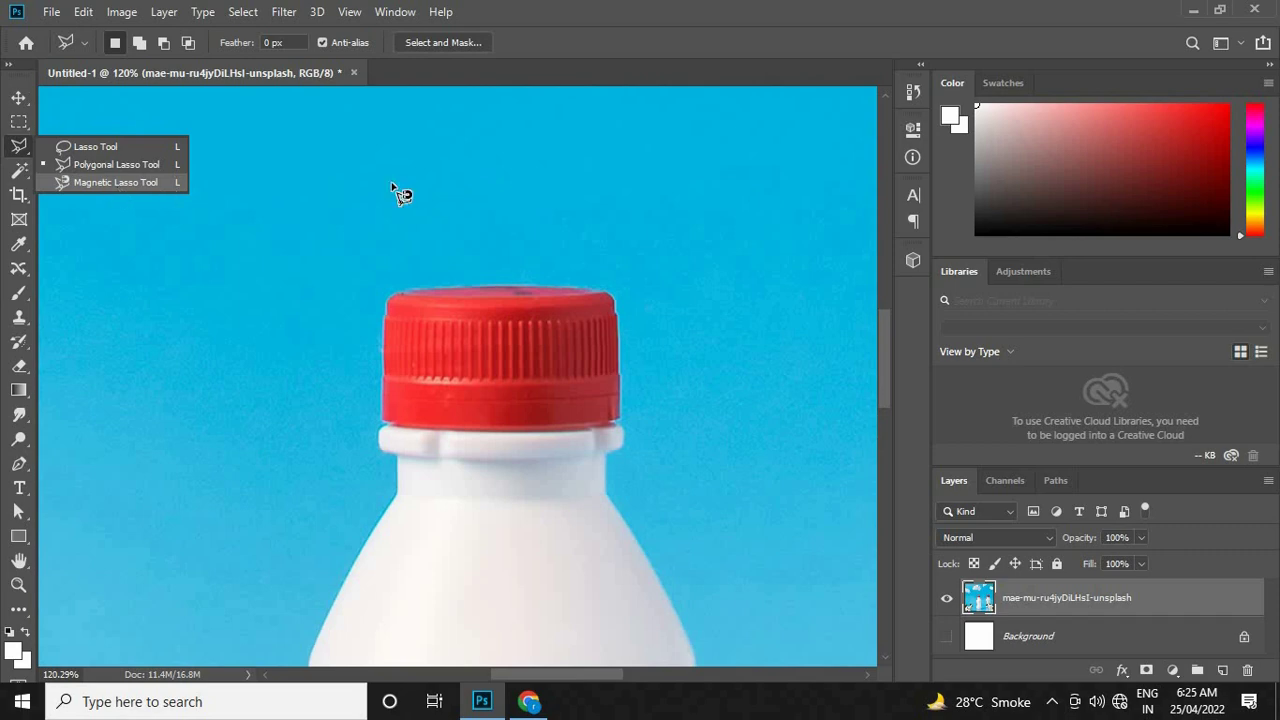
{"action": "scroll", "coordinate": [543, 194], "scroll_direction": "down", "scroll_amount": 2}
{"action": "scroll", "coordinate": [486, 366], "scroll_direction": "down", "scroll_amount": 1}
{"action": "scroll", "coordinate": [520, 150], "scroll_direction": "up", "scroll_amount": 3}
{"action": "scroll", "coordinate": [520, 150], "scroll_direction": "up", "scroll_amount": 3}
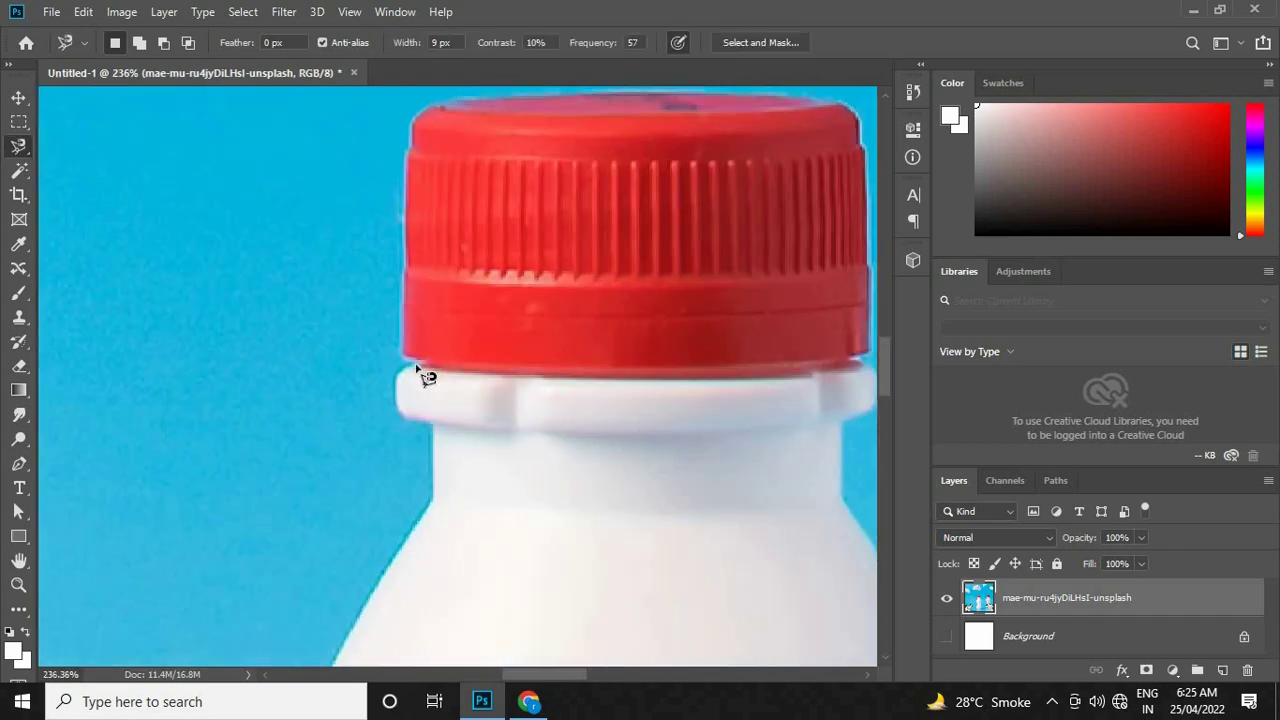
{"action": "scroll", "coordinate": [580, 257], "scroll_direction": "down", "scroll_amount": 1}
{"action": "scroll", "coordinate": [451, 354], "scroll_direction": "down", "scroll_amount": 4}
{"action": "scroll", "coordinate": [422, 400], "scroll_direction": "up", "scroll_amount": 1}
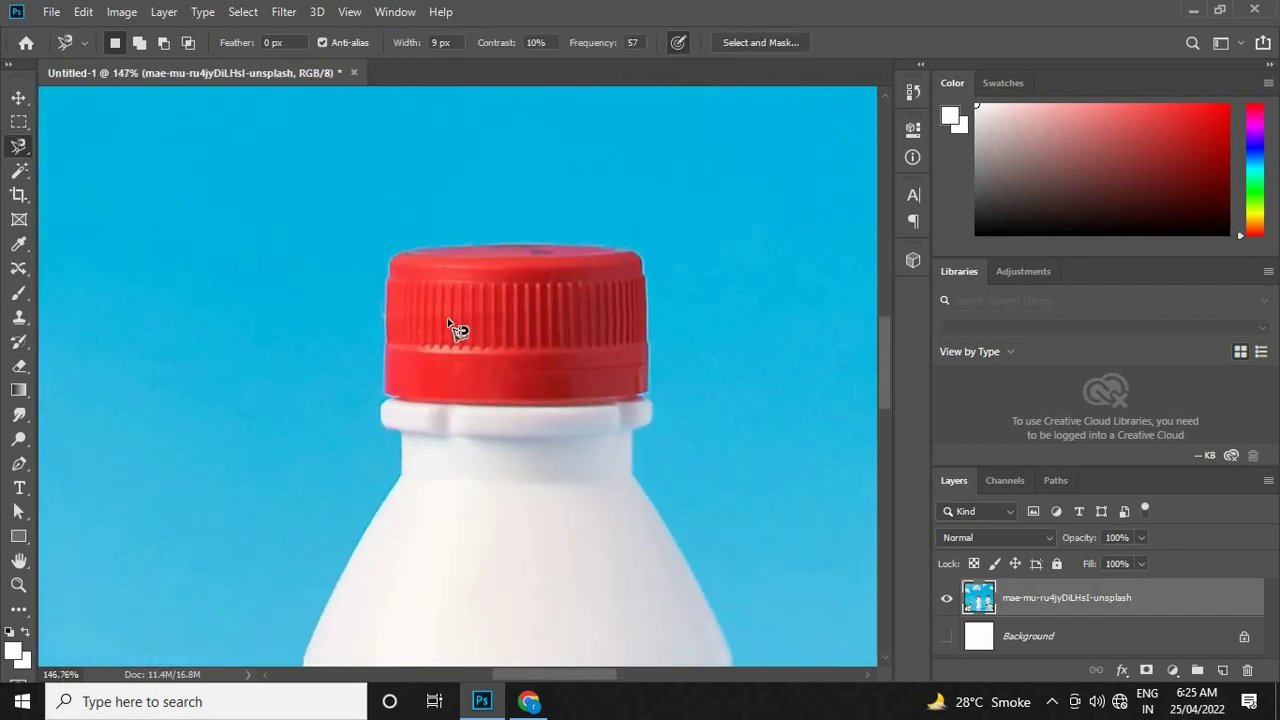
{"action": "scroll", "coordinate": [440, 420], "scroll_direction": "up", "scroll_amount": 3}
{"action": "scroll", "coordinate": [420, 390], "scroll_direction": "up", "scroll_amount": 1}
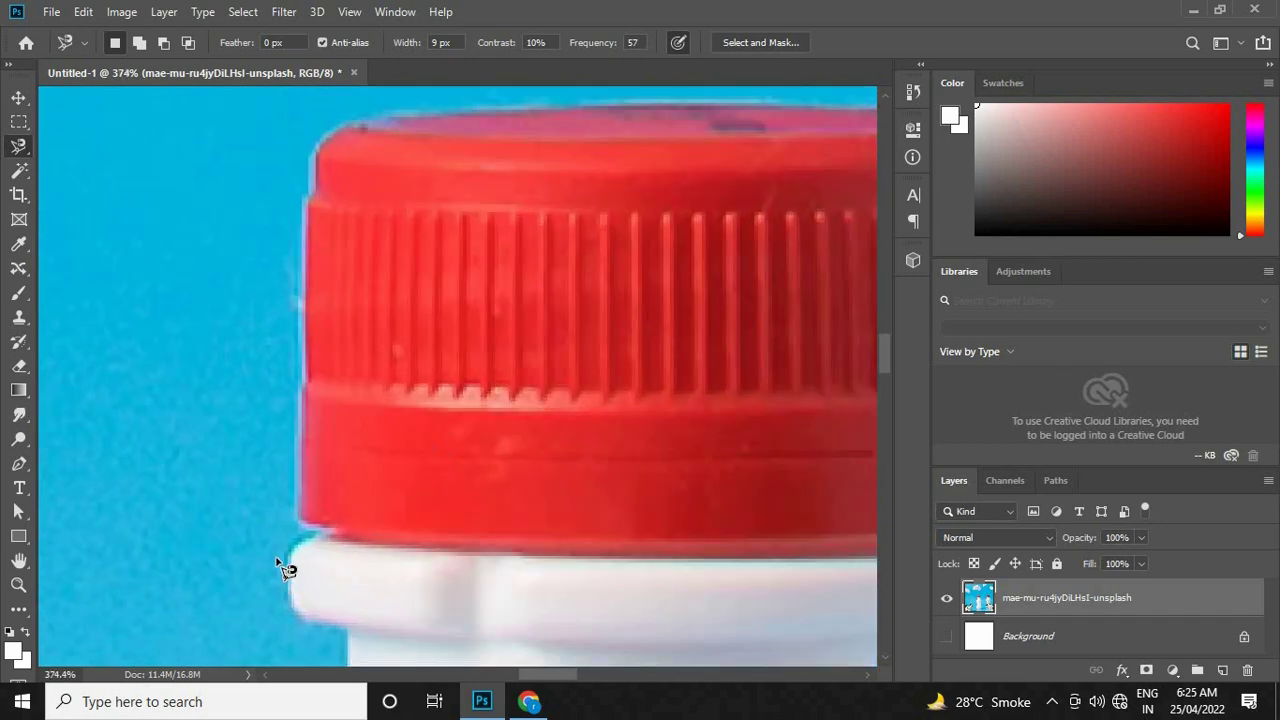
{"action": "scroll", "coordinate": [305, 532], "scroll_direction": "down", "scroll_amount": 2}
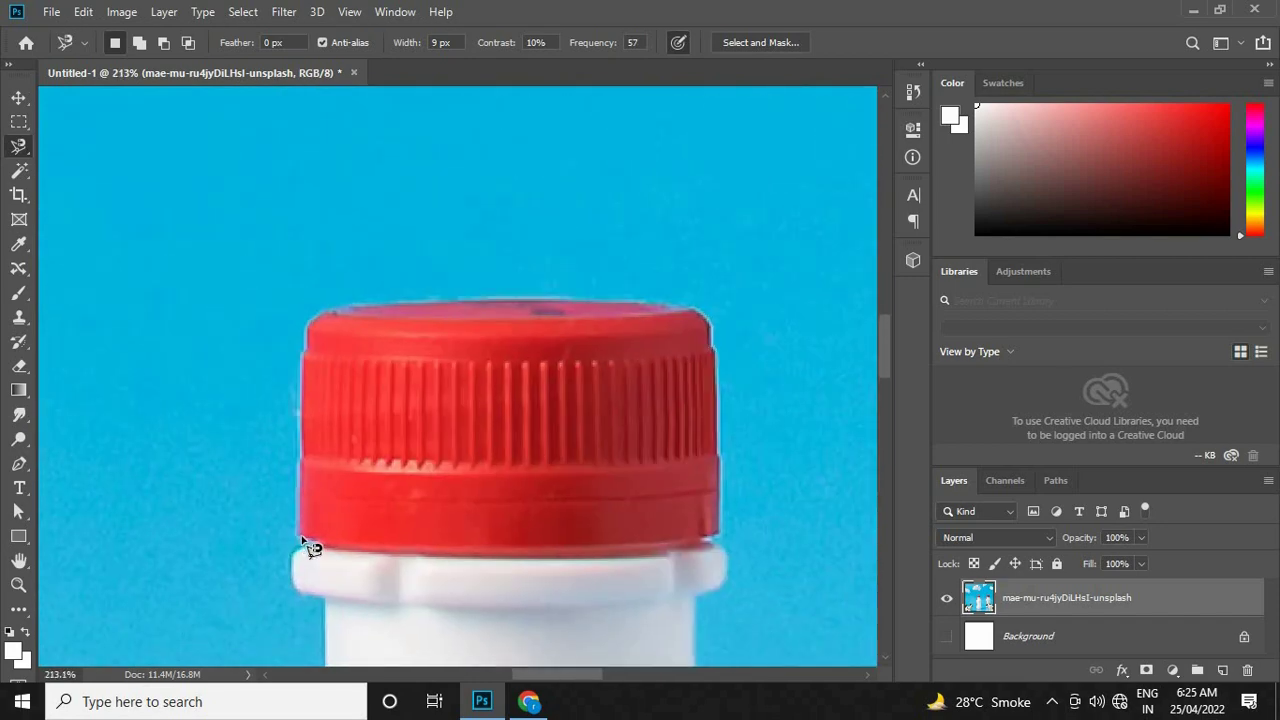
{"action": "left_click", "coordinate": [298, 538]}
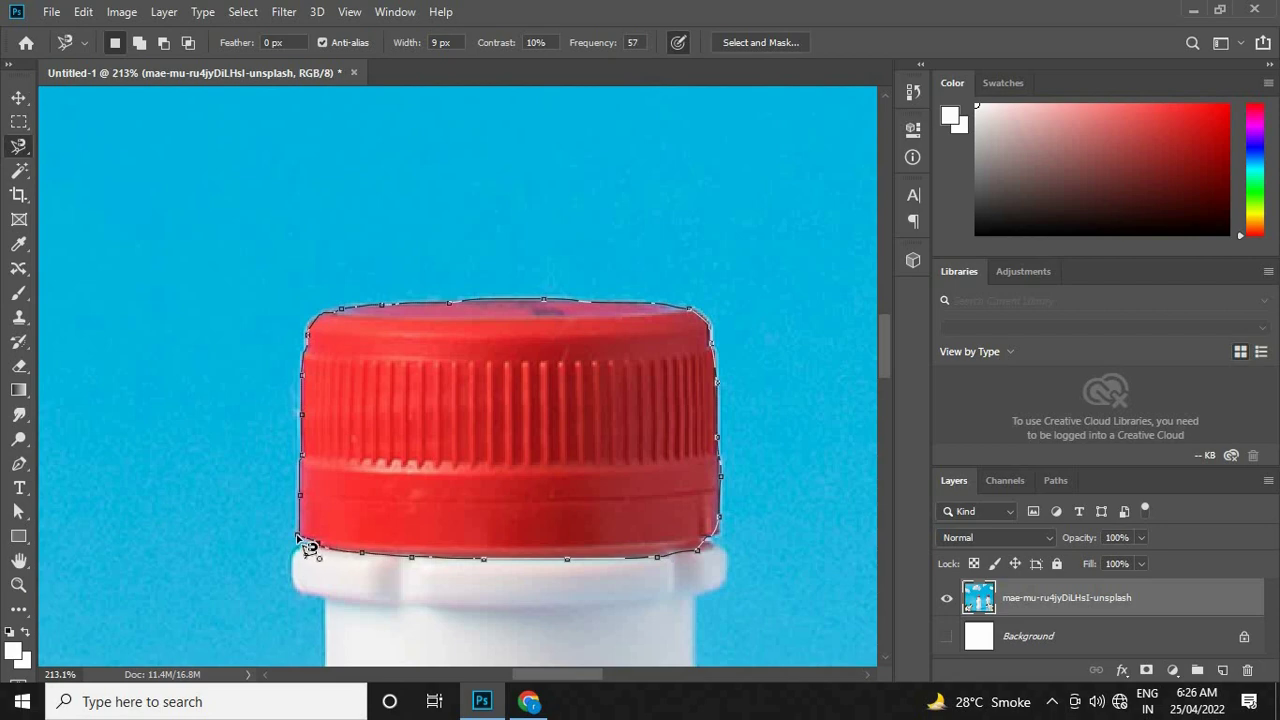
{"action": "left_click", "coordinate": [305, 540]}
Step: Copy the selected cap onto its own layer and zoom around to inspect it
{"action": "scroll", "coordinate": [537, 263], "scroll_direction": "down", "scroll_amount": 3}
{"action": "scroll", "coordinate": [537, 263], "scroll_direction": "down", "scroll_amount": 3}
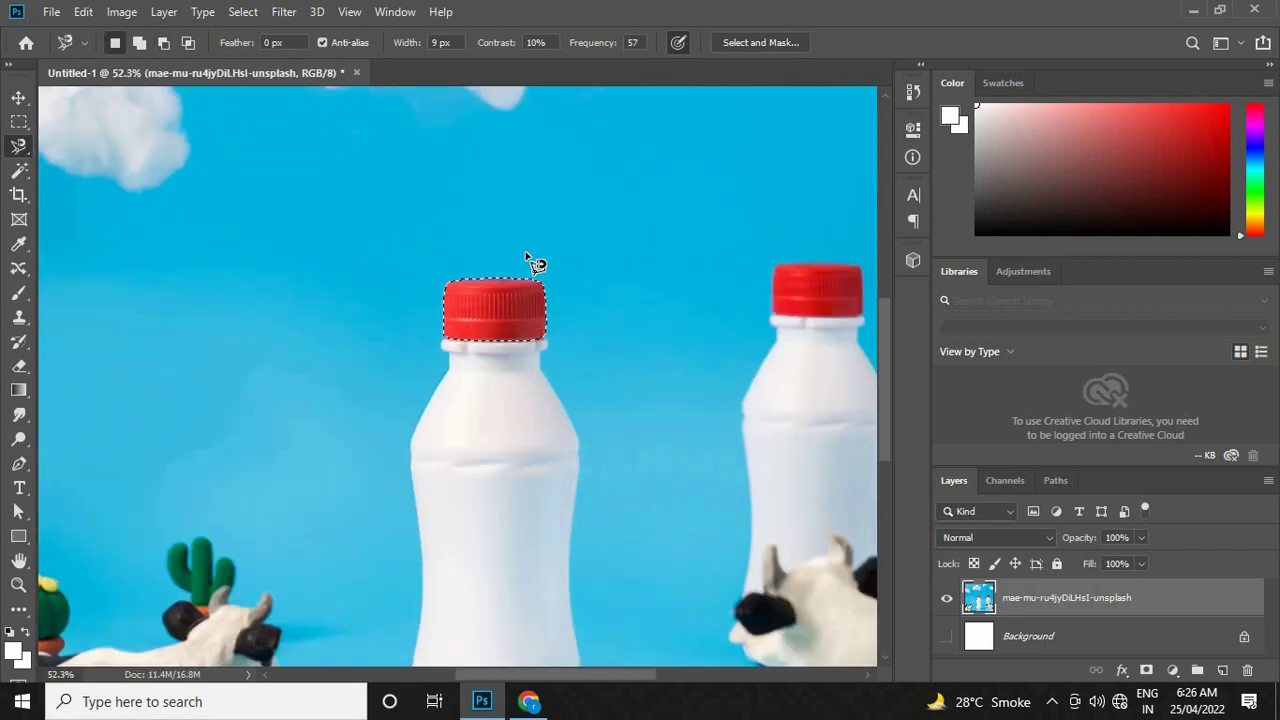
{"action": "scroll", "coordinate": [537, 263], "scroll_direction": "up", "scroll_amount": 3}
{"action": "key", "text": "ctrl+j"}
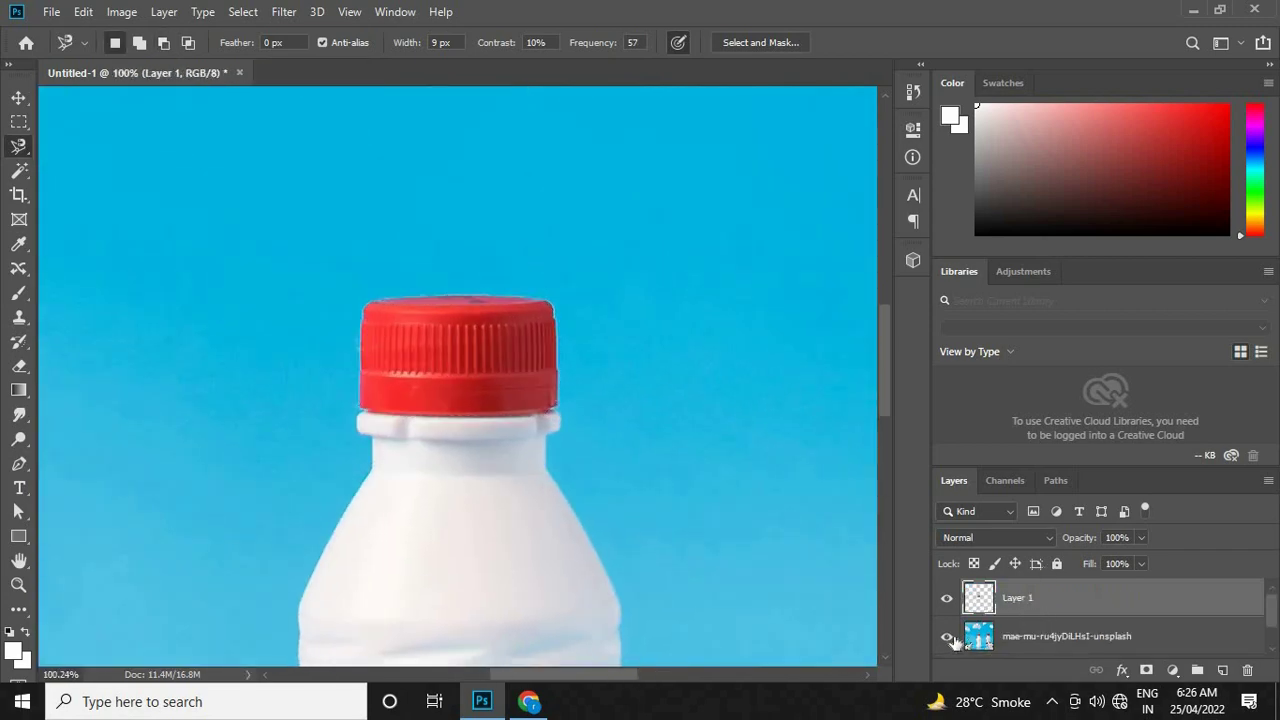
{"action": "scroll", "coordinate": [635, 400], "scroll_direction": "down", "scroll_amount": 2}
{"action": "scroll", "coordinate": [460, 285], "scroll_direction": "down", "scroll_amount": 1}
{"action": "scroll", "coordinate": [457, 306], "scroll_direction": "down", "scroll_amount": 1}
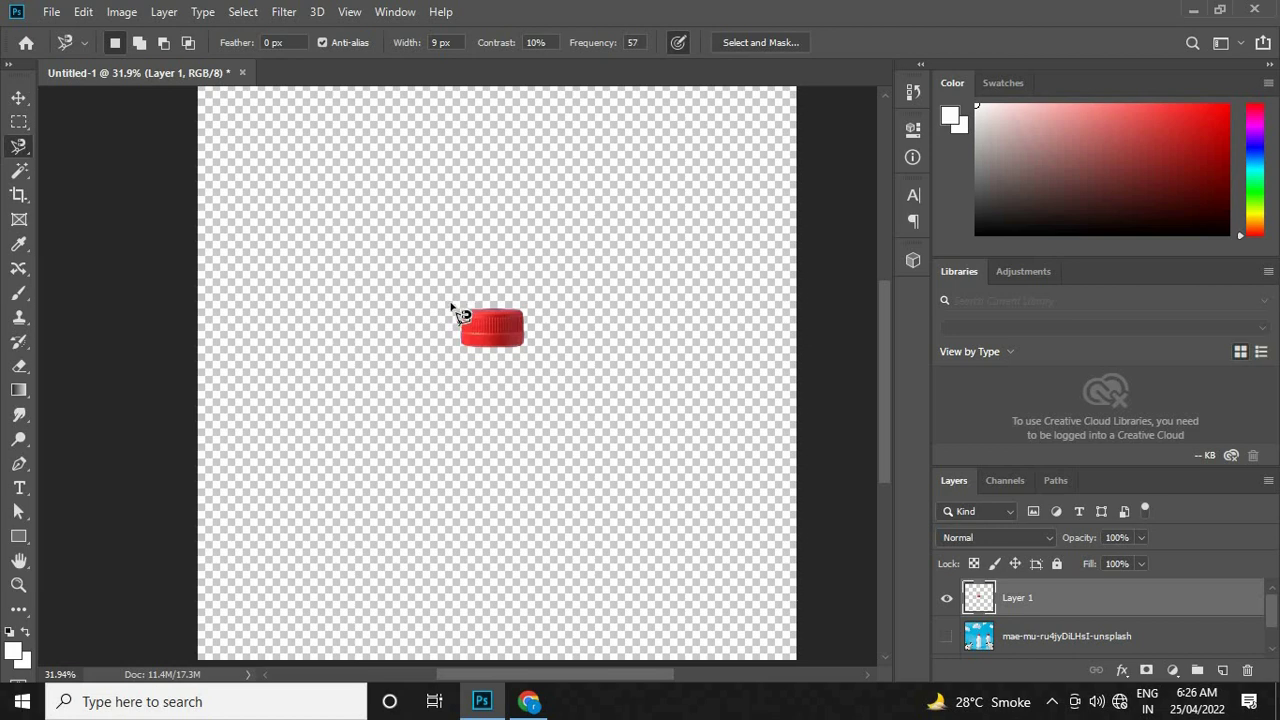
{"action": "scroll", "coordinate": [505, 336], "scroll_direction": "up", "scroll_amount": 2}
{"action": "scroll", "coordinate": [504, 335], "scroll_direction": "up", "scroll_amount": 1}
{"action": "scroll", "coordinate": [505, 334], "scroll_direction": "down", "scroll_amount": 1}
{"action": "scroll", "coordinate": [500, 328], "scroll_direction": "down", "scroll_amount": 2}
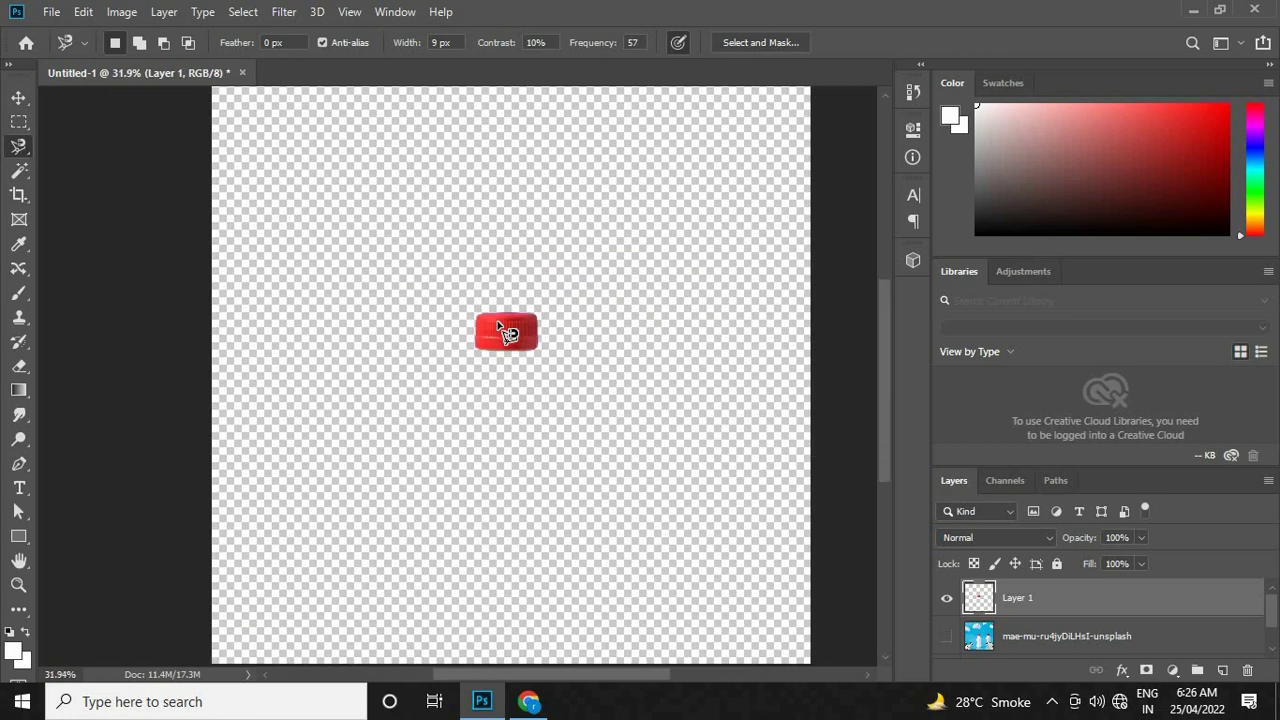
{"action": "scroll", "coordinate": [505, 335], "scroll_direction": "down", "scroll_amount": 1}
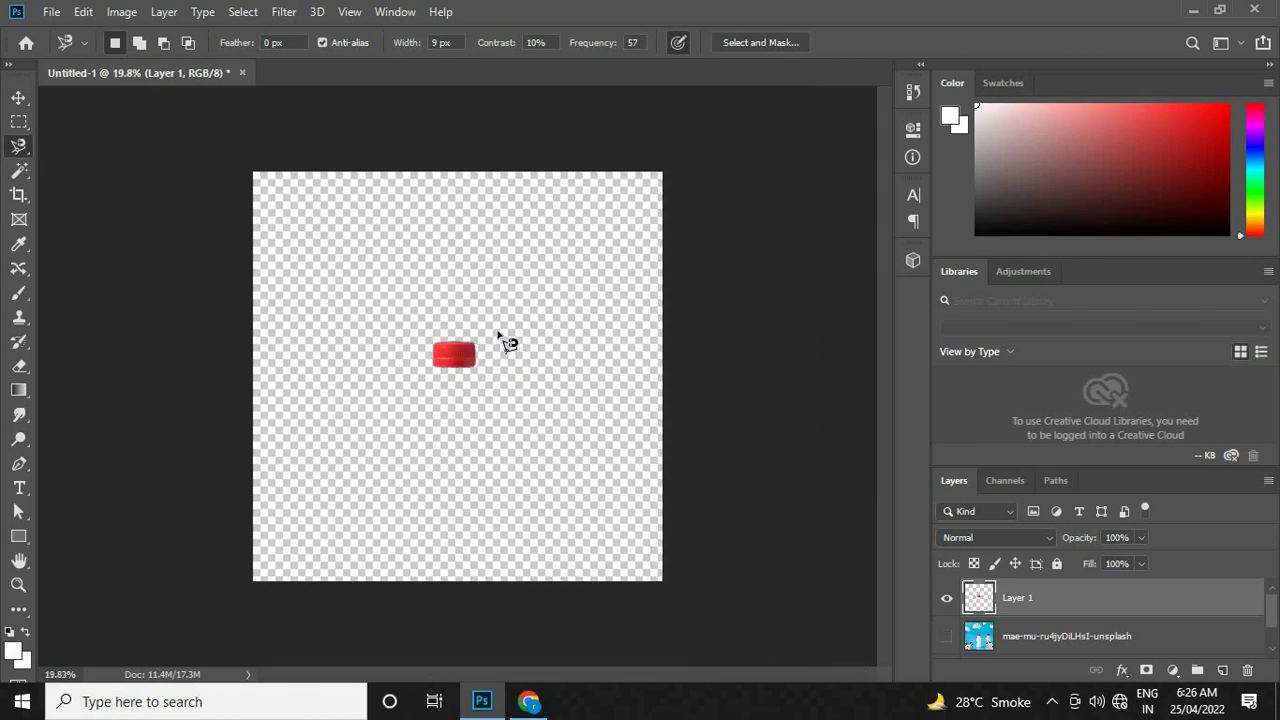
{"action": "scroll", "coordinate": [403, 366], "scroll_direction": "up", "scroll_amount": 2}
{"action": "scroll", "coordinate": [603, 289], "scroll_direction": "up", "scroll_amount": 3}
{"action": "scroll", "coordinate": [603, 289], "scroll_direction": "up", "scroll_amount": 1}
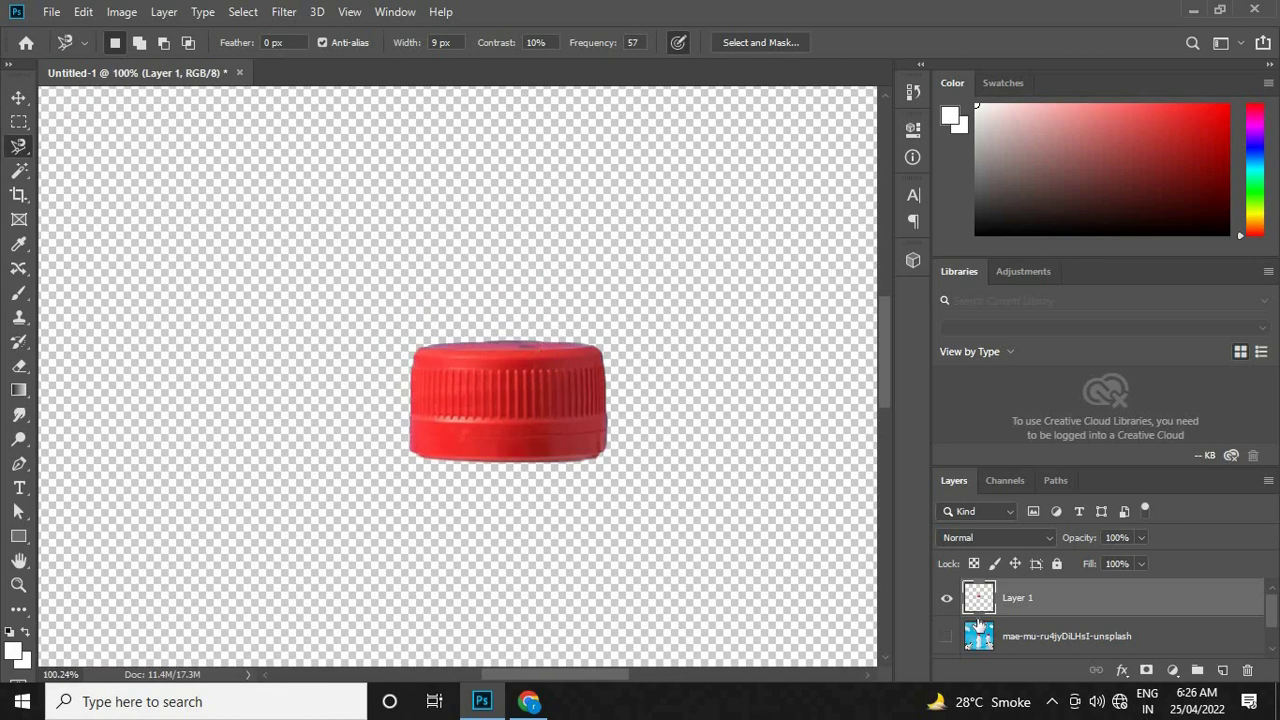
Step: Undo to discard the cap-only layer and bring up the lasso tool variants
{"action": "key", "text": "ctrl+z"}
{"action": "key", "text": "ctrl+z"}
{"action": "scroll", "coordinate": [555, 325], "scroll_direction": "down", "scroll_amount": 2}
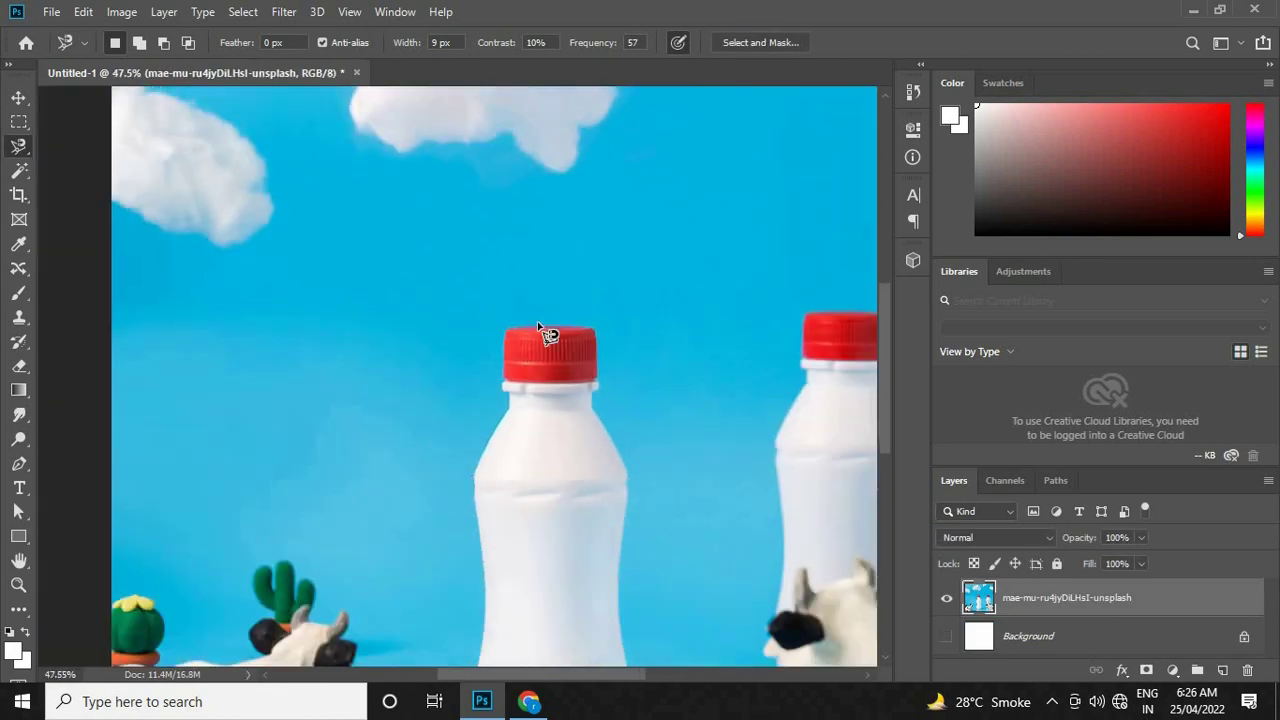
{"action": "scroll", "coordinate": [318, 323], "scroll_direction": "down", "scroll_amount": 2}
{"action": "right_click", "coordinate": [20, 150]}
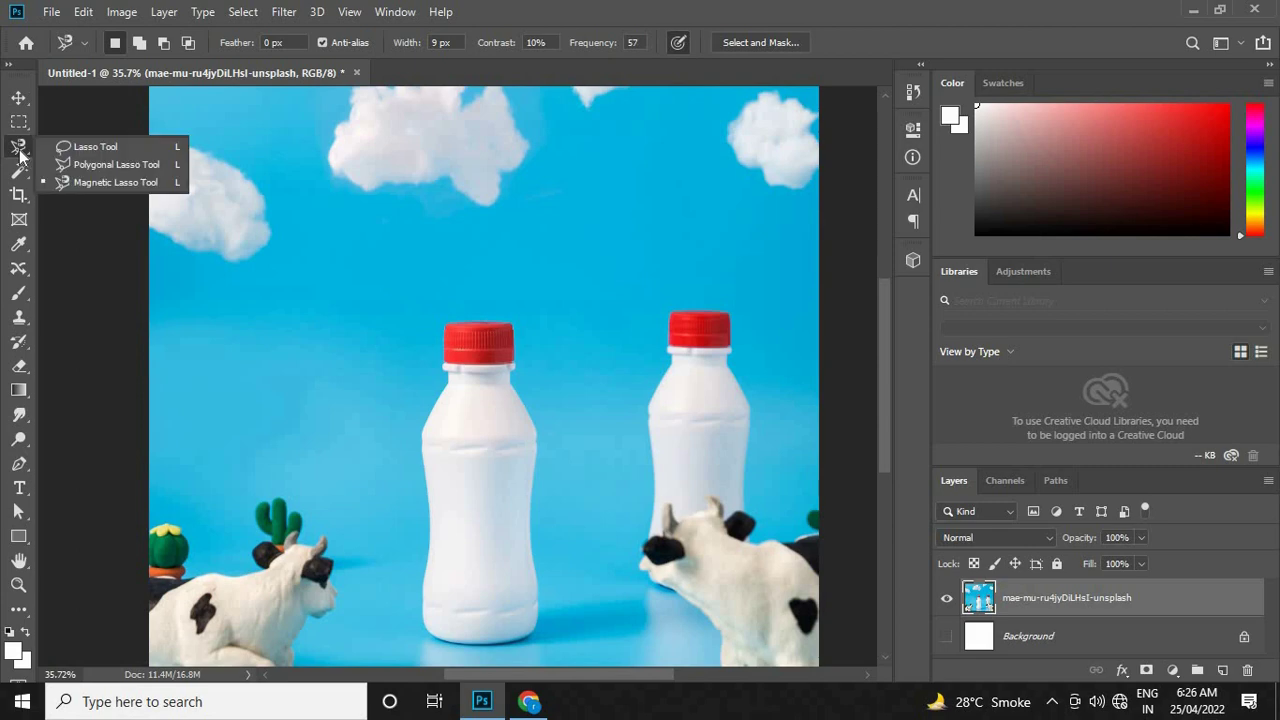
Step: Close the lasso variants and switch to the Quick Selection Tool
{"action": "left_click", "coordinate": [20, 152]}
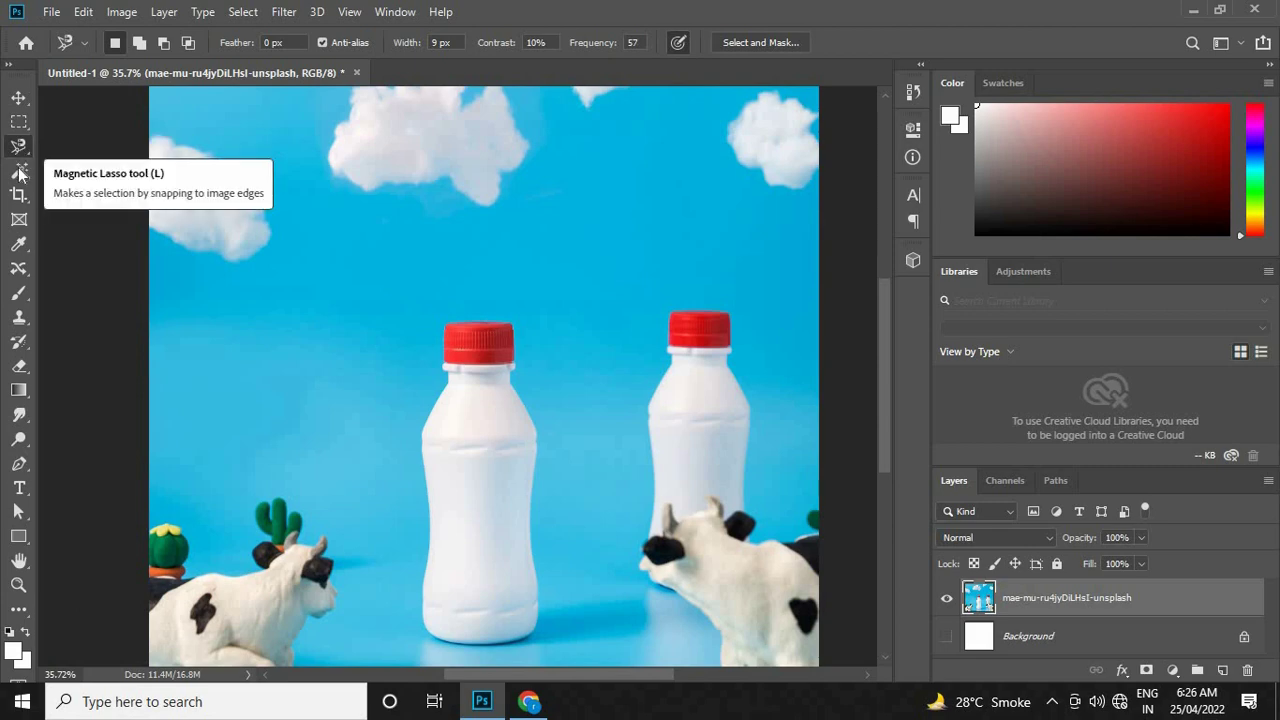
{"action": "left_click", "coordinate": [18, 175]}
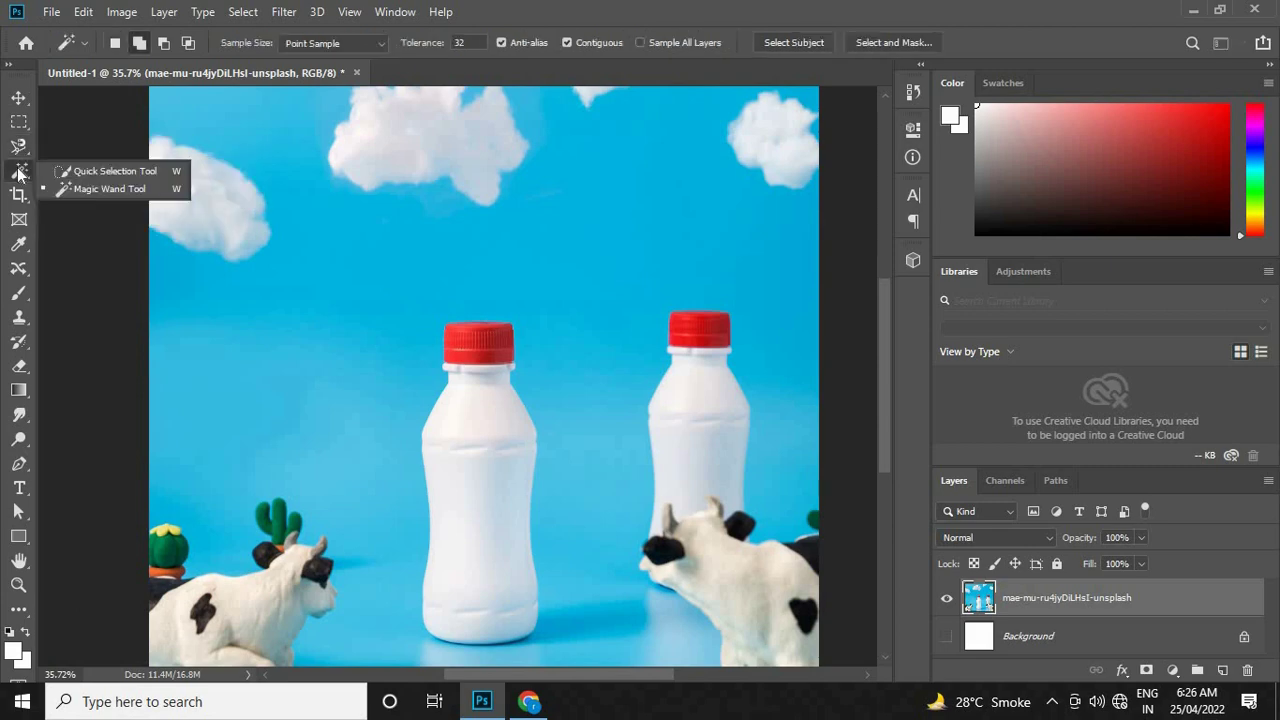
{"action": "left_click", "coordinate": [98, 171]}
{"action": "scroll", "coordinate": [460, 340], "scroll_direction": "up", "scroll_amount": 3}
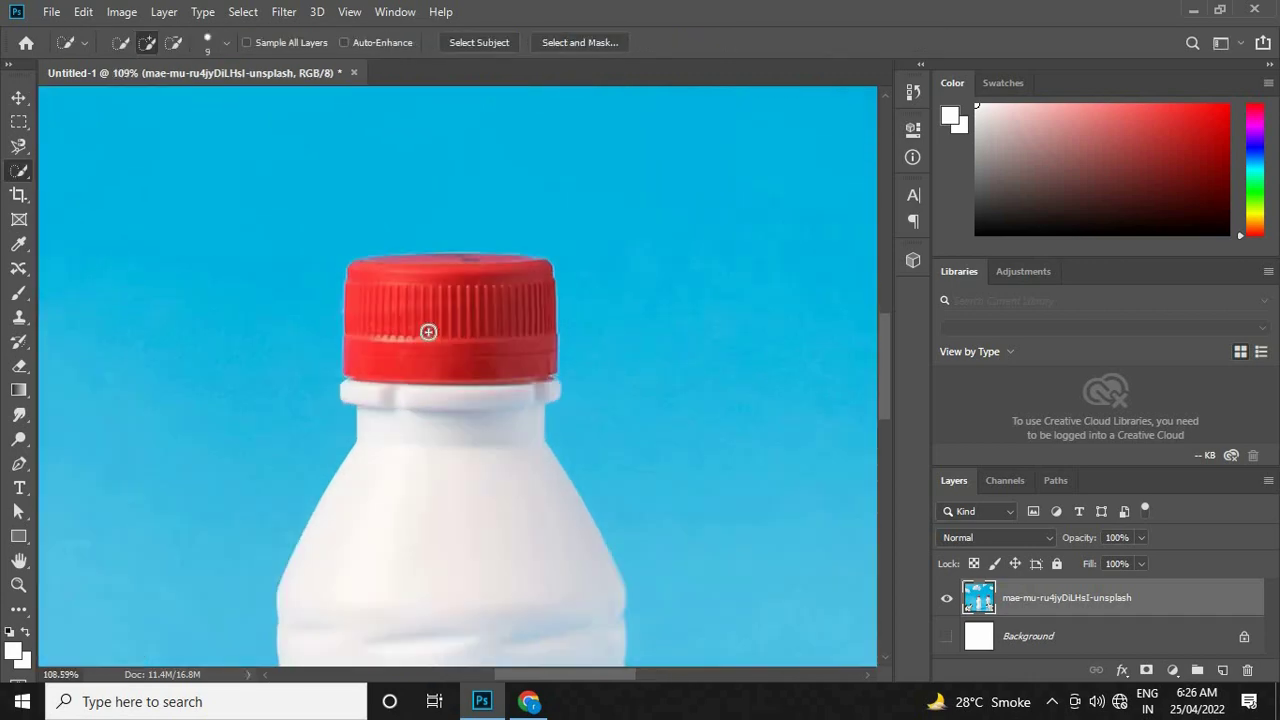
{"action": "scroll", "coordinate": [426, 334], "scroll_direction": "up", "scroll_amount": 3}
{"action": "scroll", "coordinate": [513, 261], "scroll_direction": "down", "scroll_amount": 2}
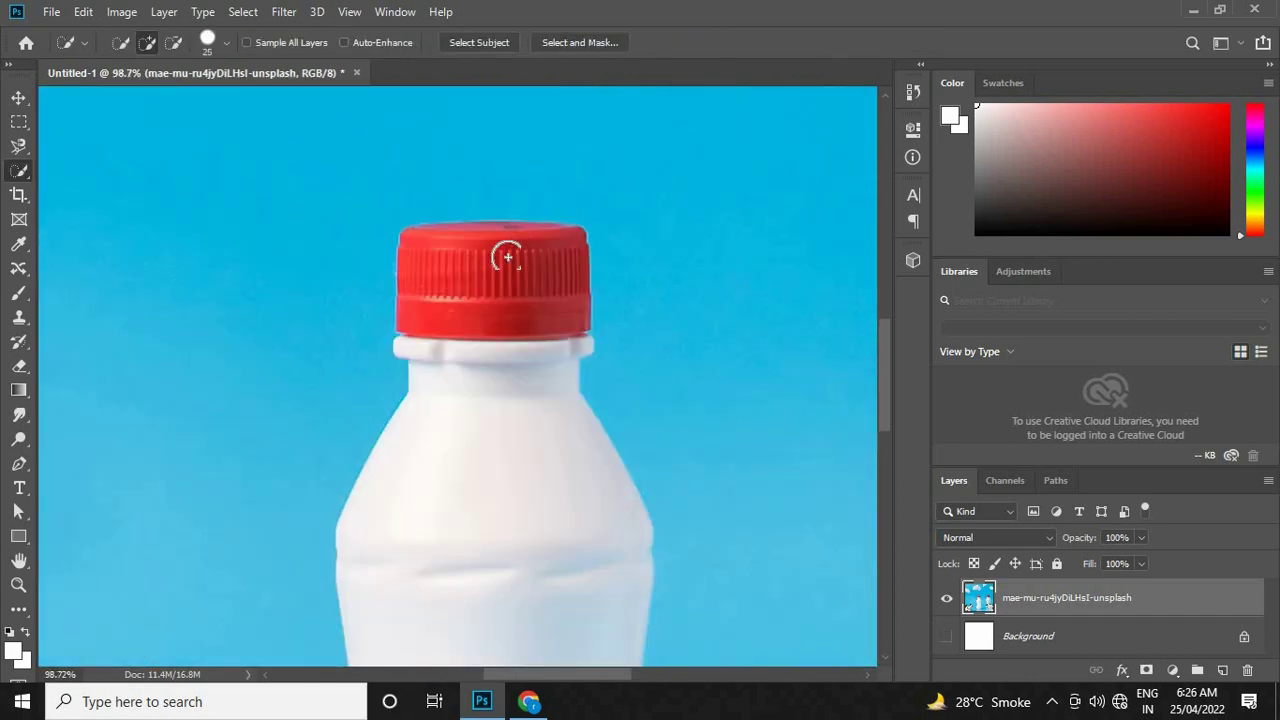
Step: Paint a selection over the front bottle's cap, neck and body, and copy it to a new layer
{"action": "left_click_drag", "start_coordinate": [492, 354], "coordinate": [500, 257]}
{"action": "scroll", "coordinate": [486, 363], "scroll_direction": "down", "scroll_amount": 2}
{"action": "left_click_drag", "start_coordinate": [486, 363], "coordinate": [481, 449]}
{"action": "scroll", "coordinate": [486, 240], "scroll_direction": "down", "scroll_amount": 2}
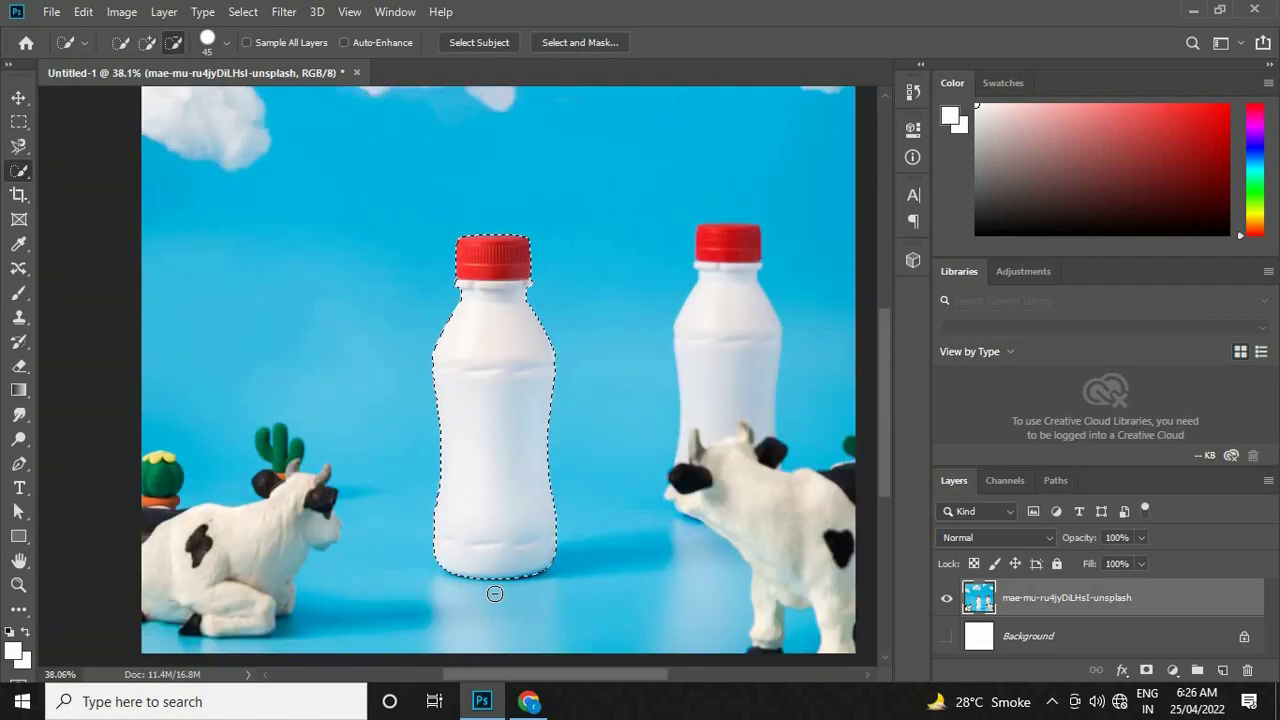
{"action": "scroll", "coordinate": [494, 594], "scroll_direction": "up", "scroll_amount": 3}
{"action": "scroll", "coordinate": [443, 591], "scroll_direction": "up", "scroll_amount": 1}
{"action": "scroll", "coordinate": [586, 506], "scroll_direction": "down", "scroll_amount": 4}
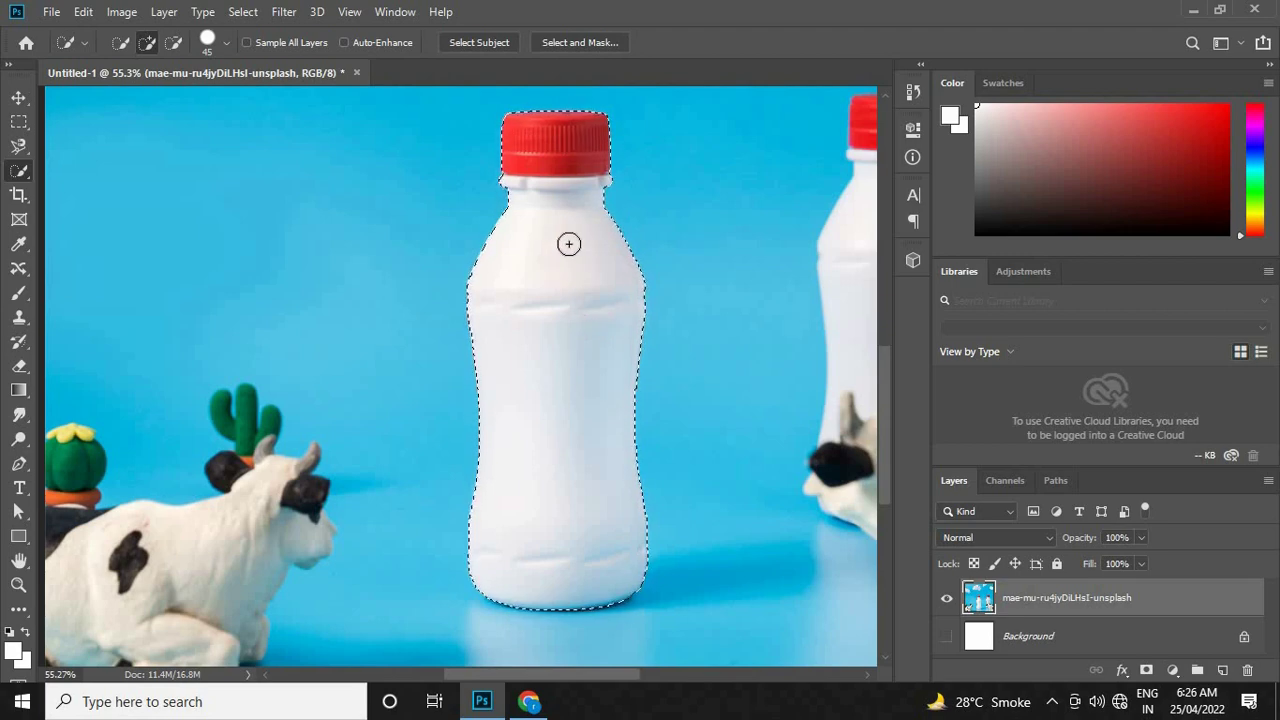
{"action": "scroll", "coordinate": [574, 441], "scroll_direction": "down", "scroll_amount": 2}
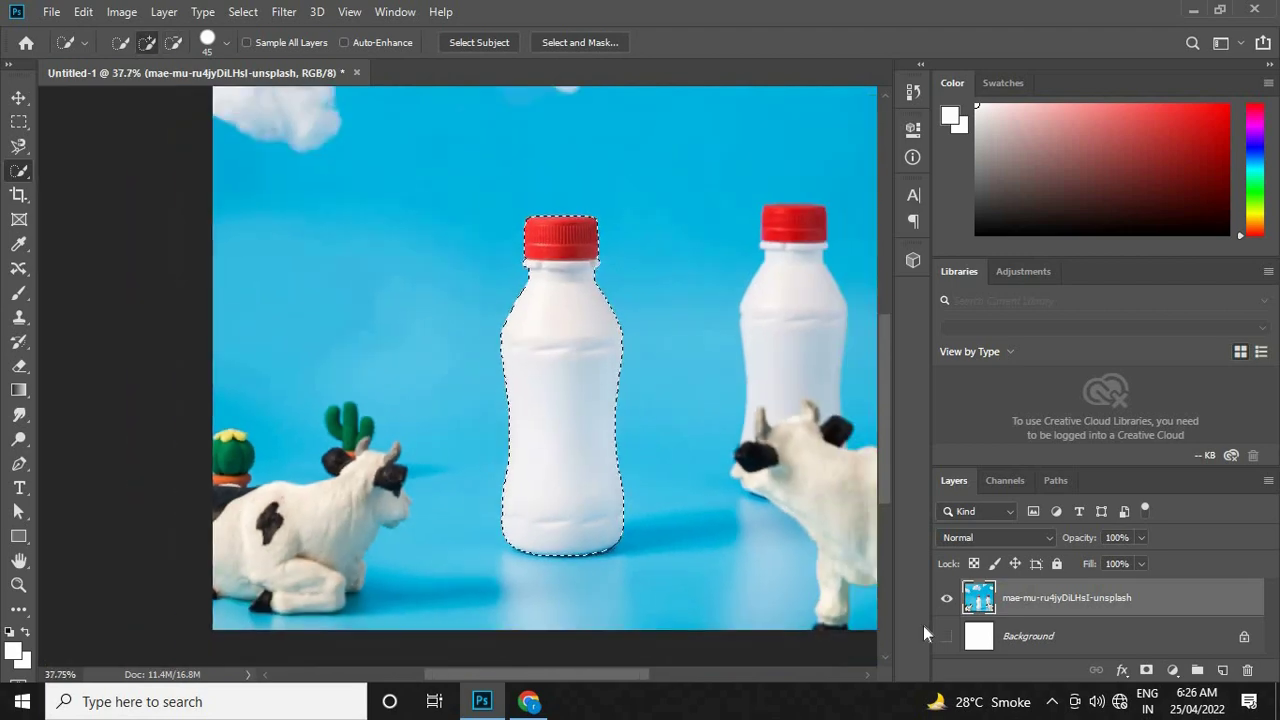
{"action": "key", "text": "ctrl+j"}
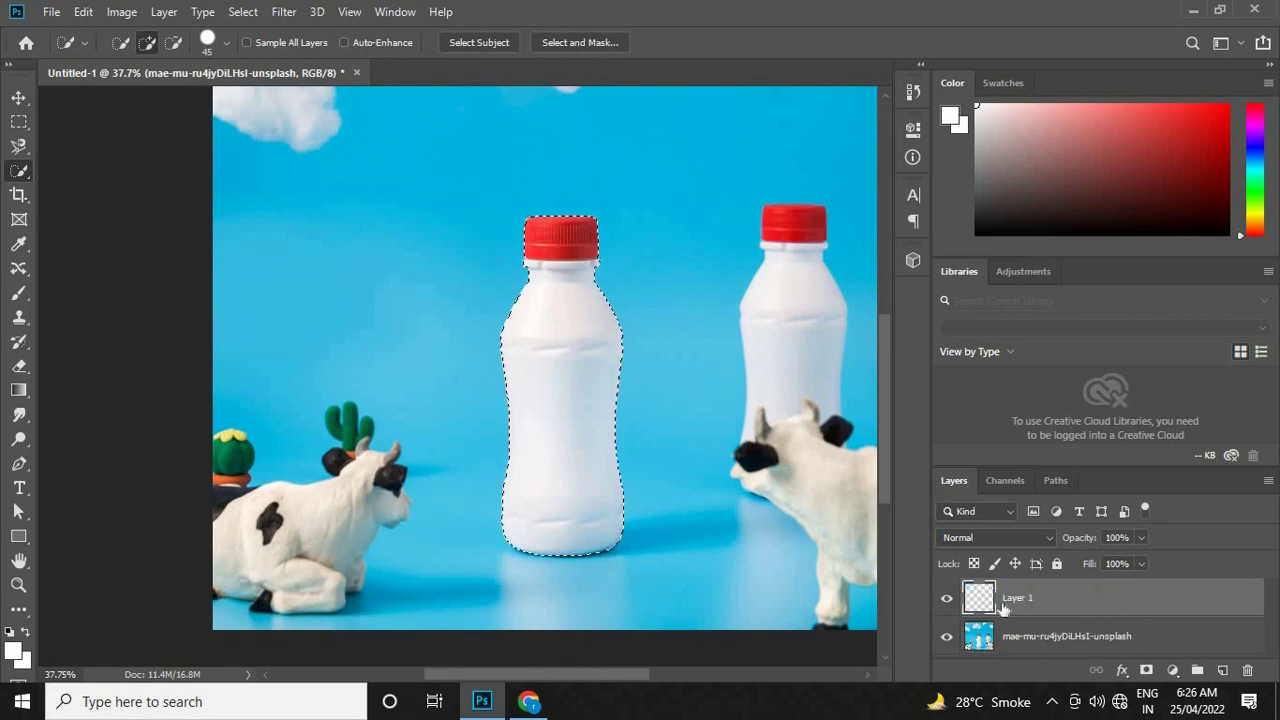
Step: Hide the photo to inspect the cut-out bottle on transparency, briefly opening the Select menu
{"action": "left_click", "coordinate": [946, 636]}
{"action": "scroll", "coordinate": [540, 275], "scroll_direction": "up", "scroll_amount": 1}
{"action": "scroll", "coordinate": [484, 309], "scroll_direction": "down", "scroll_amount": 1}
{"action": "scroll", "coordinate": [484, 309], "scroll_direction": "down", "scroll_amount": 1}
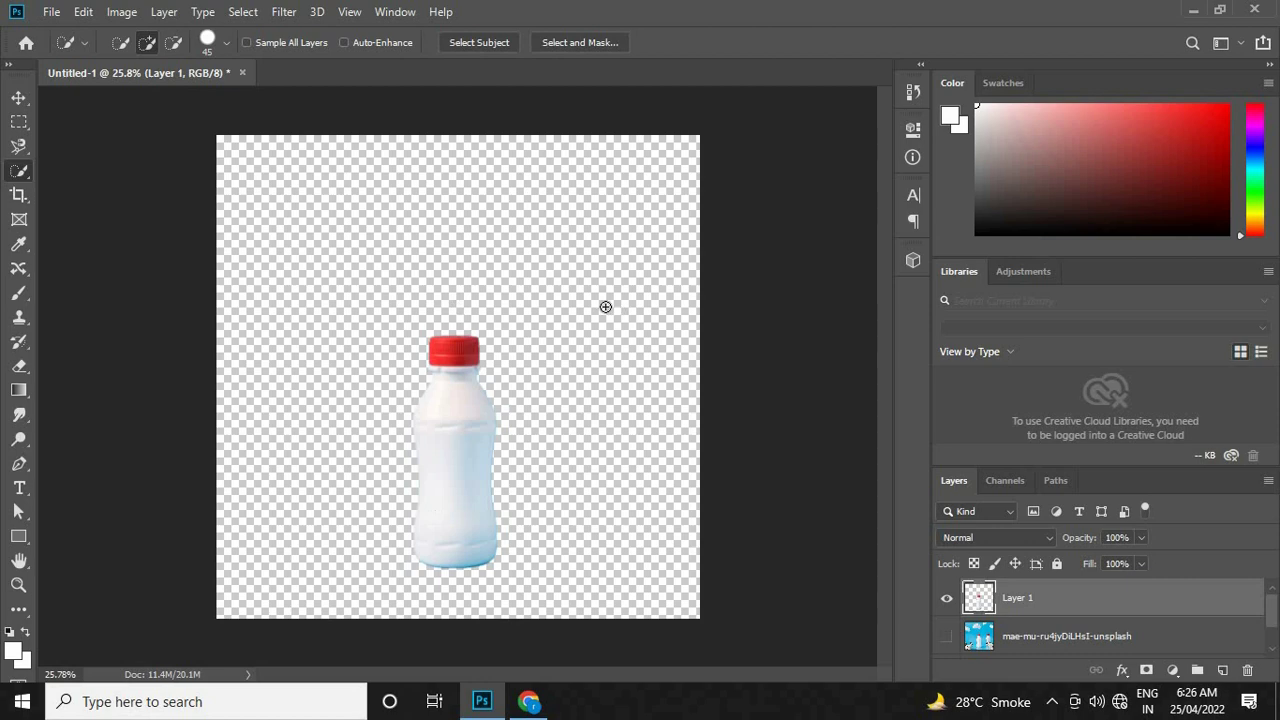
{"action": "scroll", "coordinate": [460, 561], "scroll_direction": "up", "scroll_amount": 2}
{"action": "scroll", "coordinate": [386, 589], "scroll_direction": "up", "scroll_amount": 1}
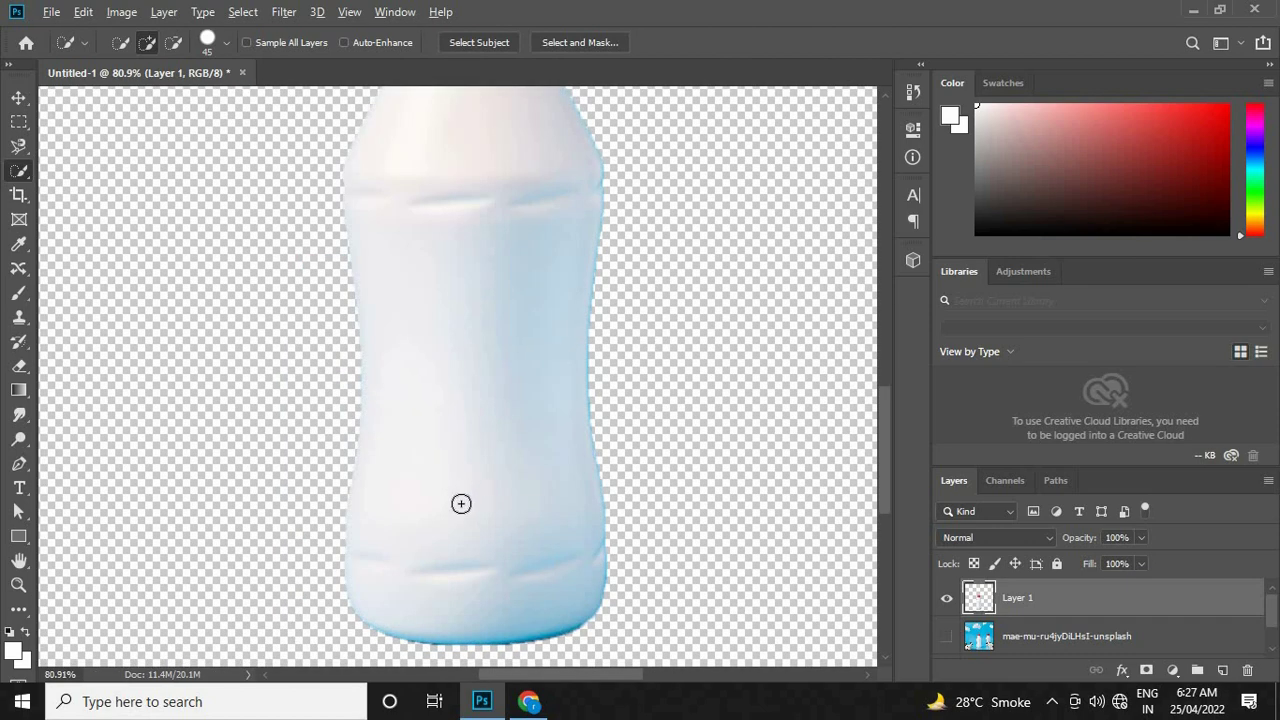
{"action": "scroll", "coordinate": [461, 503], "scroll_direction": "down", "scroll_amount": 2}
{"action": "scroll", "coordinate": [443, 600], "scroll_direction": "up", "scroll_amount": 2}
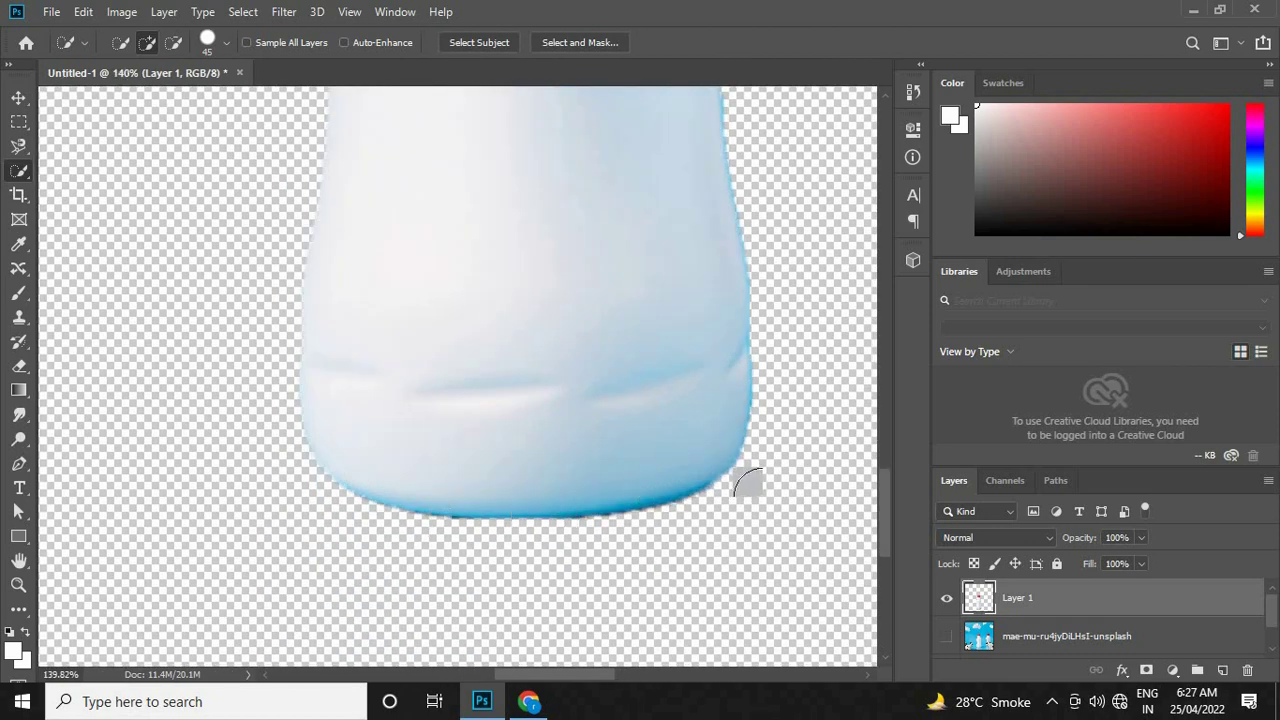
{"action": "scroll", "coordinate": [620, 520], "scroll_direction": "down", "scroll_amount": 3}
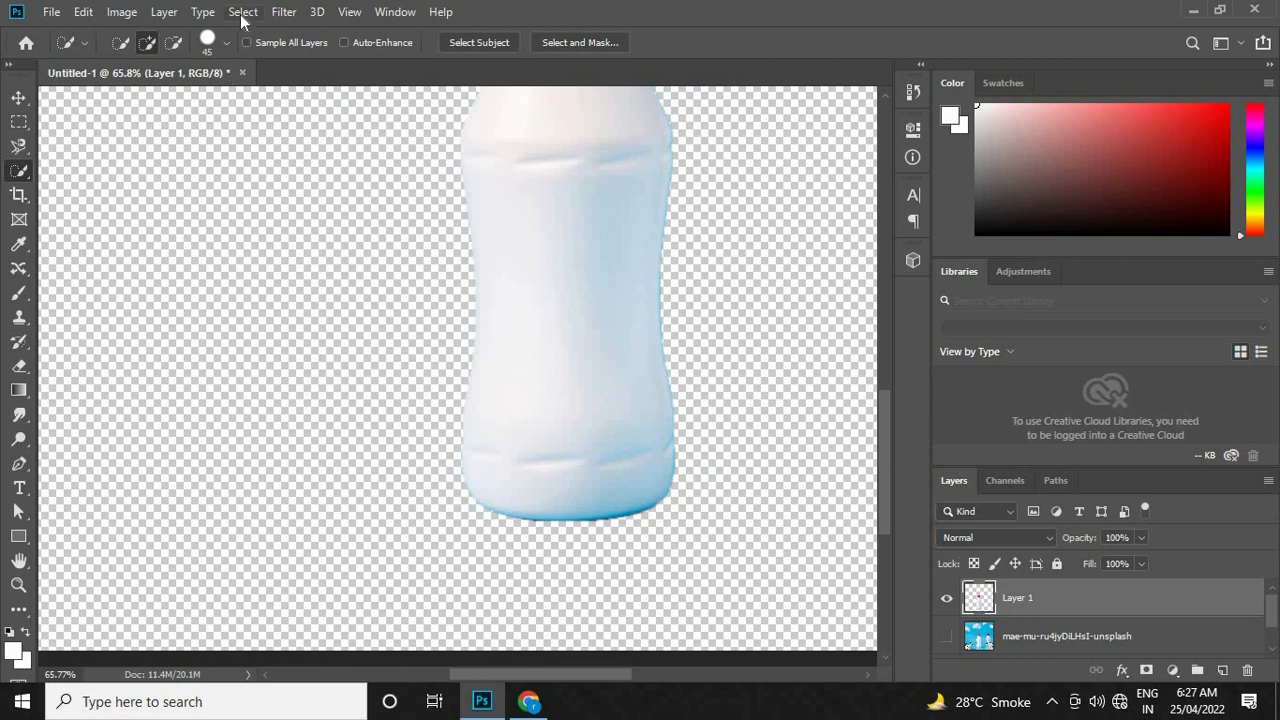
{"action": "left_click", "coordinate": [242, 13]}
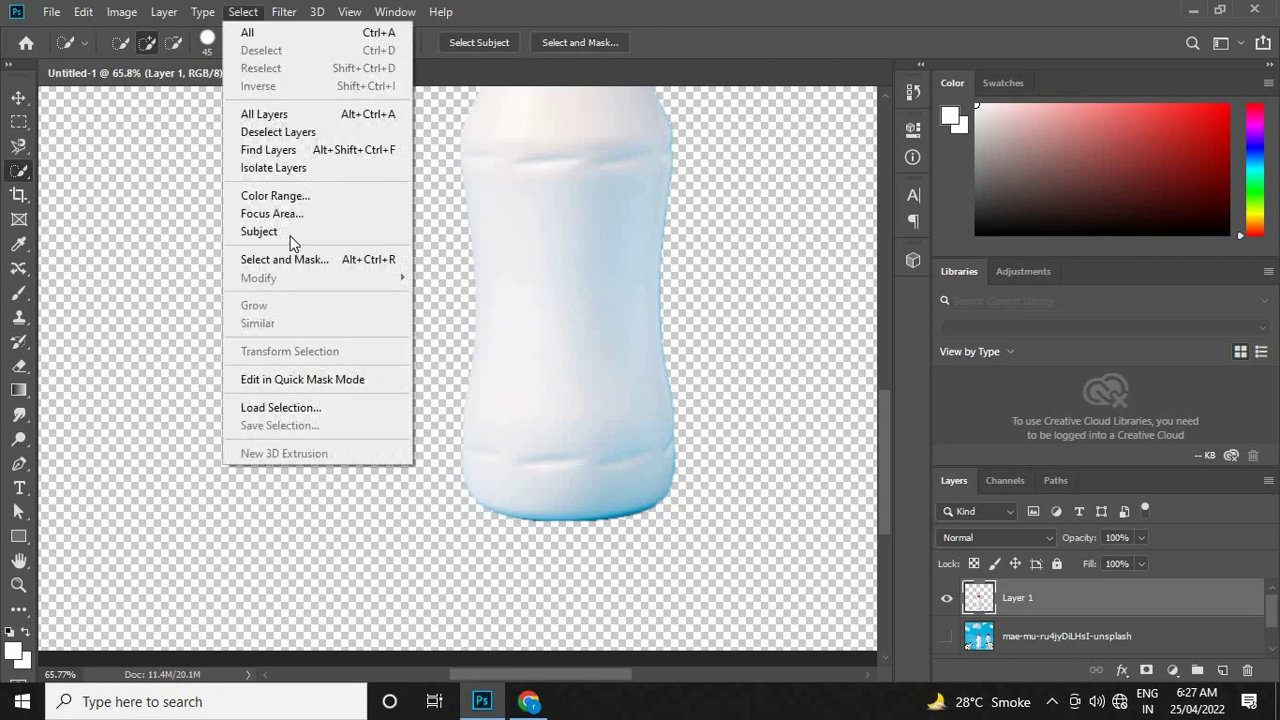
{"action": "left_click", "coordinate": [548, 247]}
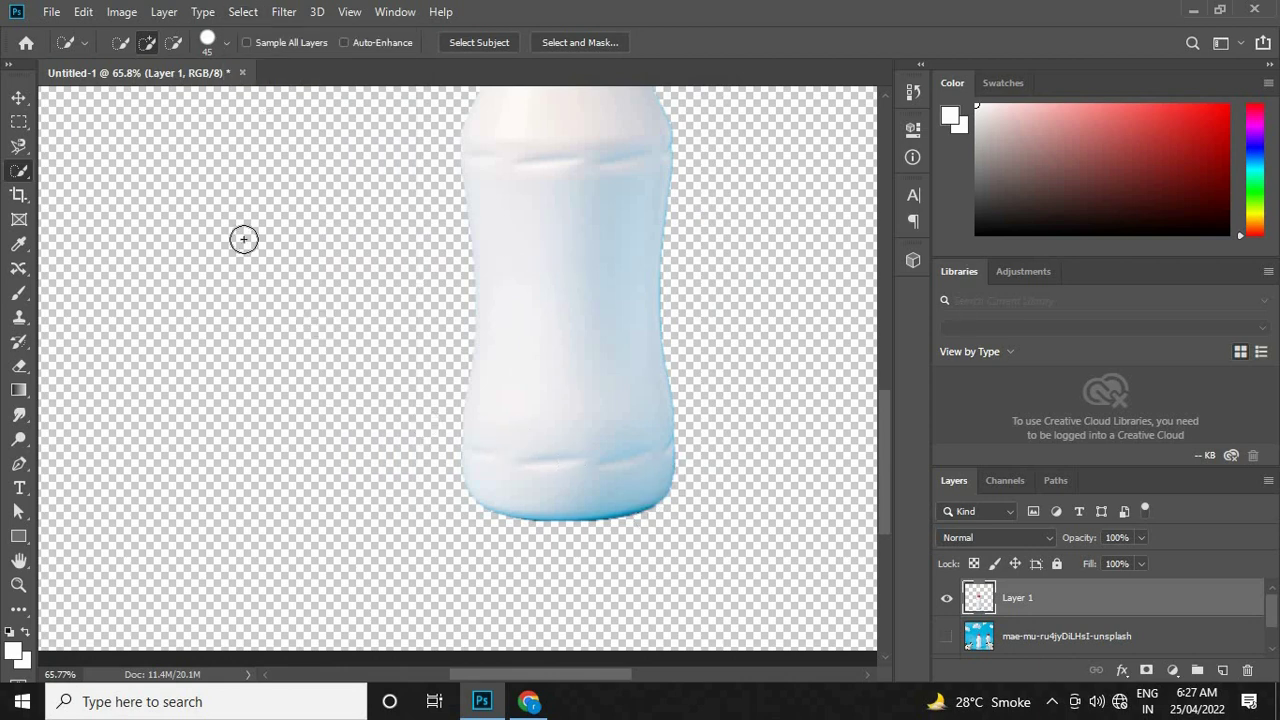
Step: With the Move tool active, delete the bottle layer and hide the photo layer
{"action": "left_click", "coordinate": [25, 103]}
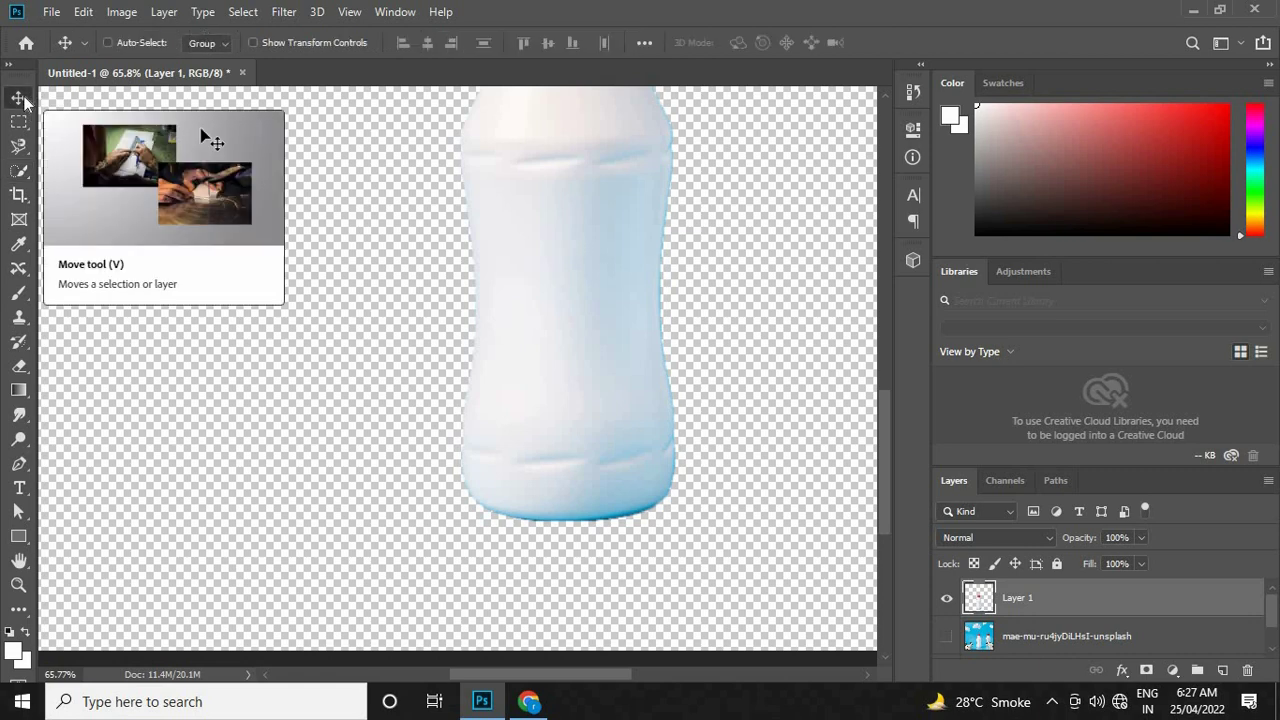
{"action": "scroll", "coordinate": [505, 414], "scroll_direction": "down", "scroll_amount": 2}
{"action": "scroll", "coordinate": [443, 414], "scroll_direction": "down", "scroll_amount": 2}
{"action": "scroll", "coordinate": [455, 370], "scroll_direction": "up", "scroll_amount": 5}
{"action": "scroll", "coordinate": [500, 220], "scroll_direction": "down", "scroll_amount": 2}
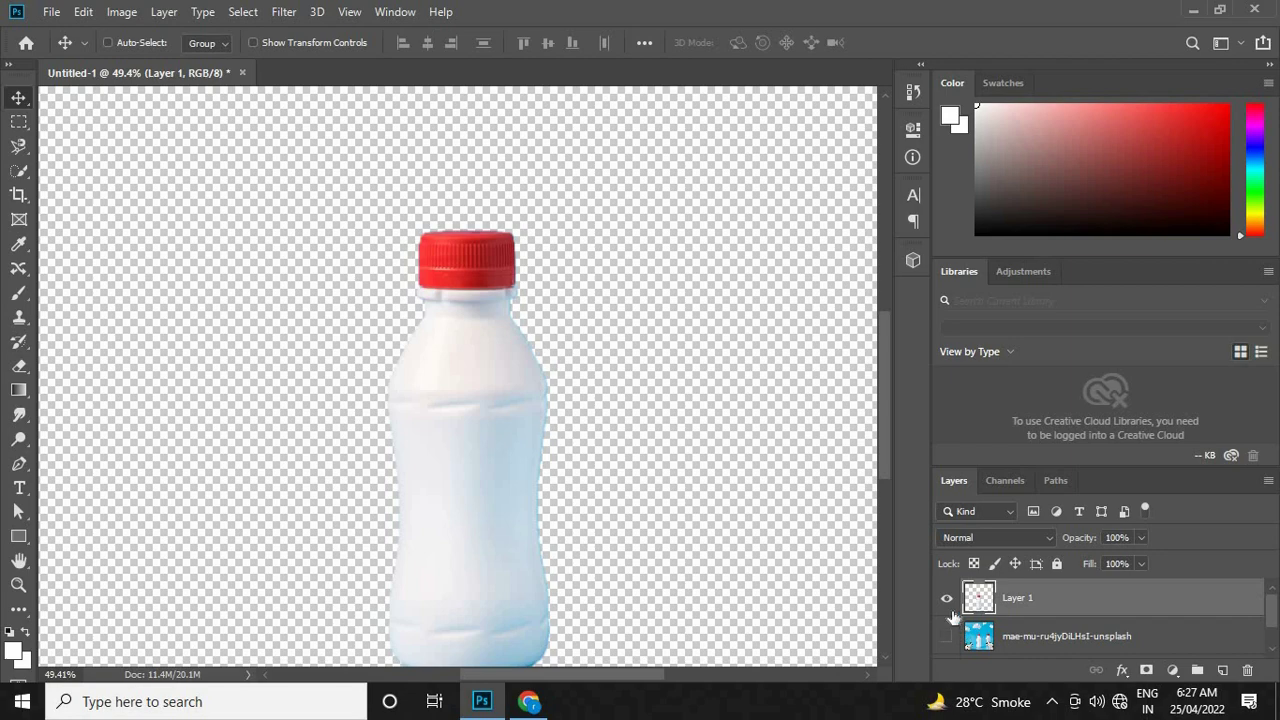
{"action": "left_click", "coordinate": [948, 600]}
{"action": "key", "text": "Delete"}
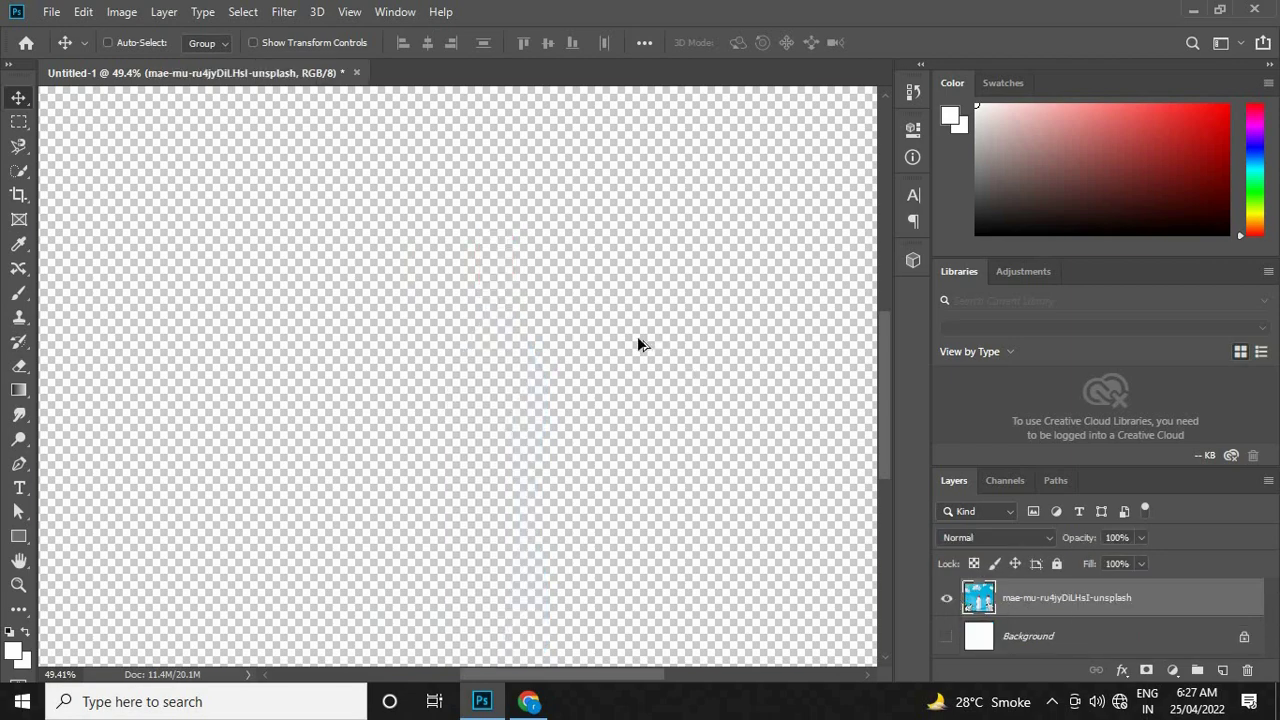
{"action": "scroll", "coordinate": [457, 331], "scroll_direction": "down", "scroll_amount": 2}
{"action": "scroll", "coordinate": [457, 440], "scroll_direction": "up", "scroll_amount": 3}
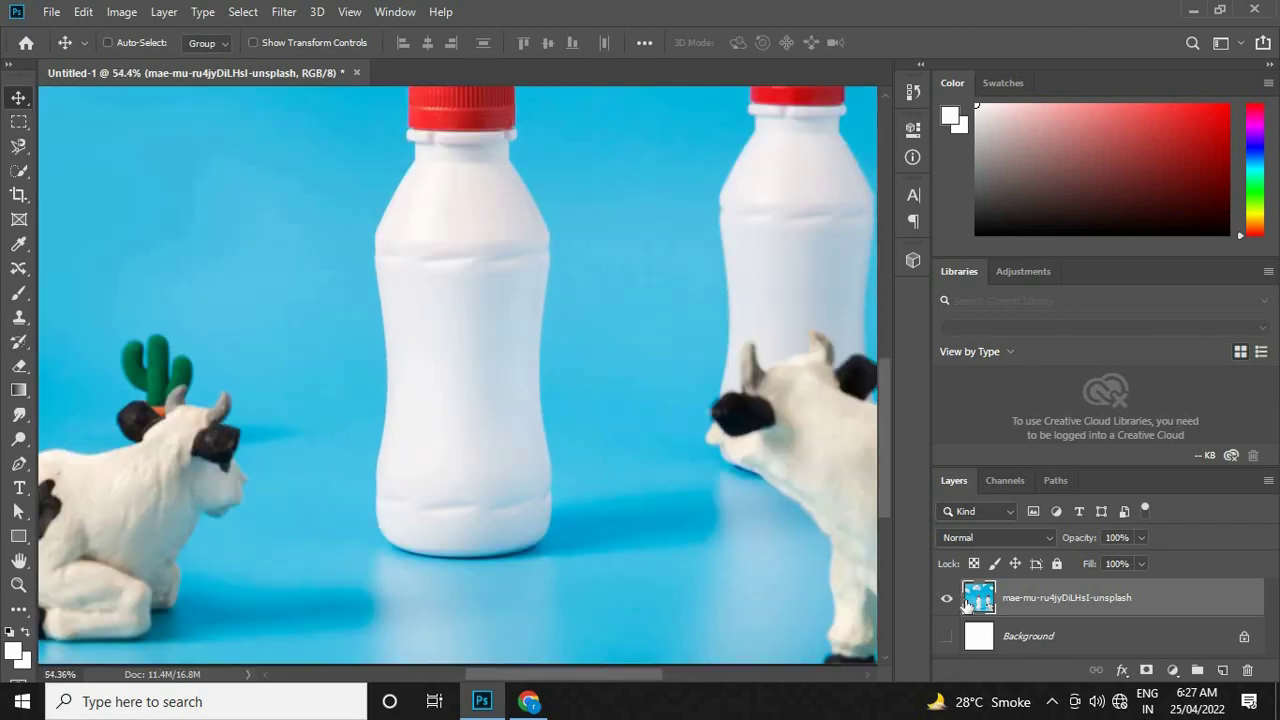
{"action": "key", "text": "ctrl+comma"}
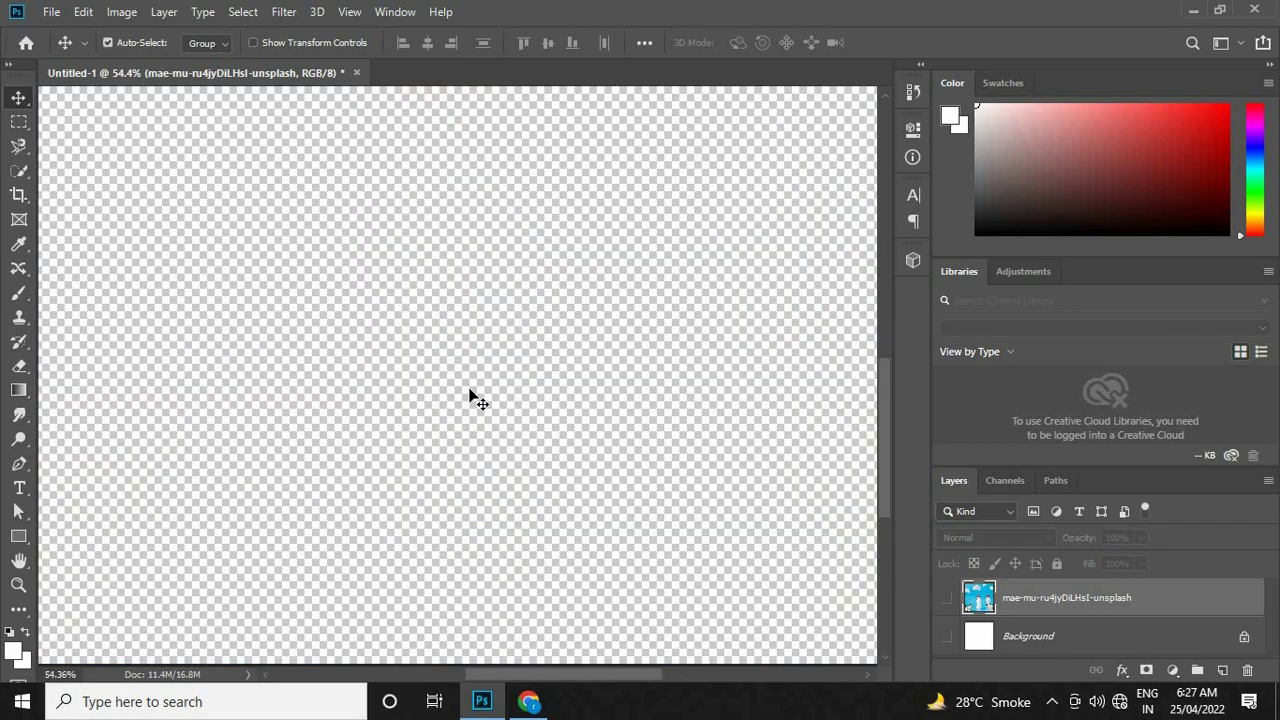
Step: Paste the bottle back as a new layer and contract its selection by 3 pixels
{"action": "key", "text": "ctrl+v"}
{"action": "scroll", "coordinate": [543, 406], "scroll_direction": "down", "scroll_amount": 2}
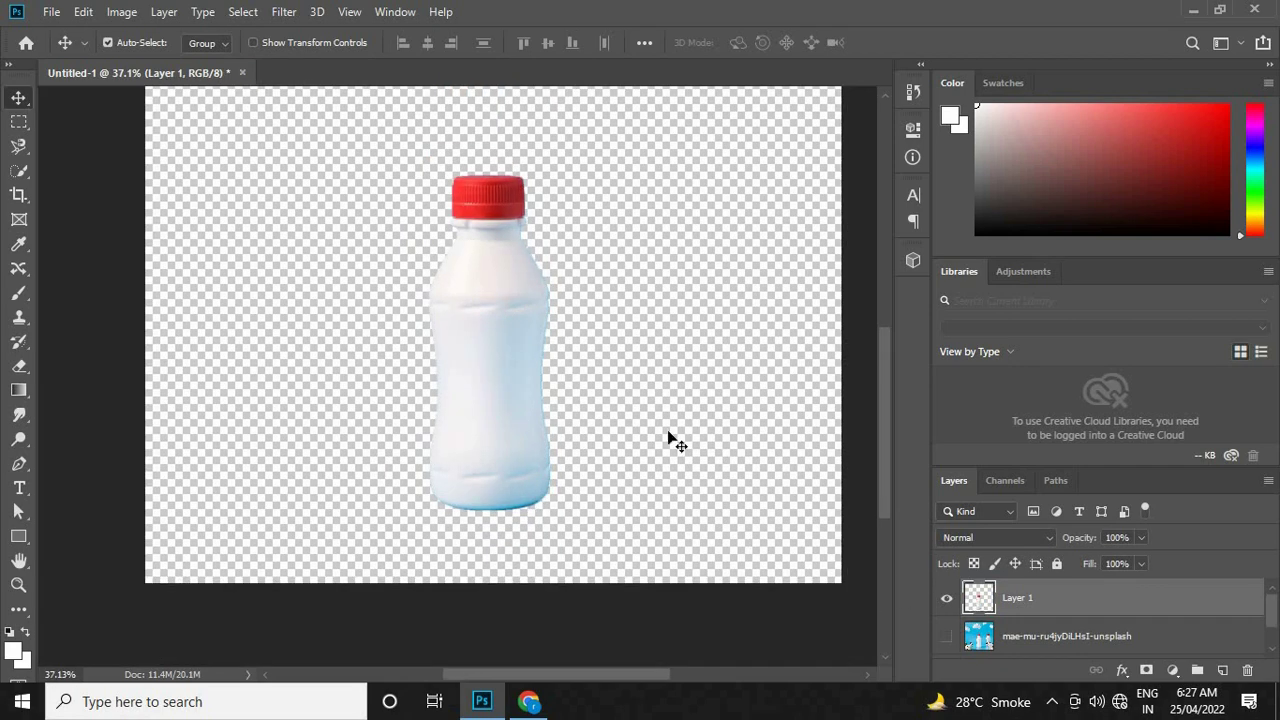
{"action": "left_click", "coordinate": [243, 11]}
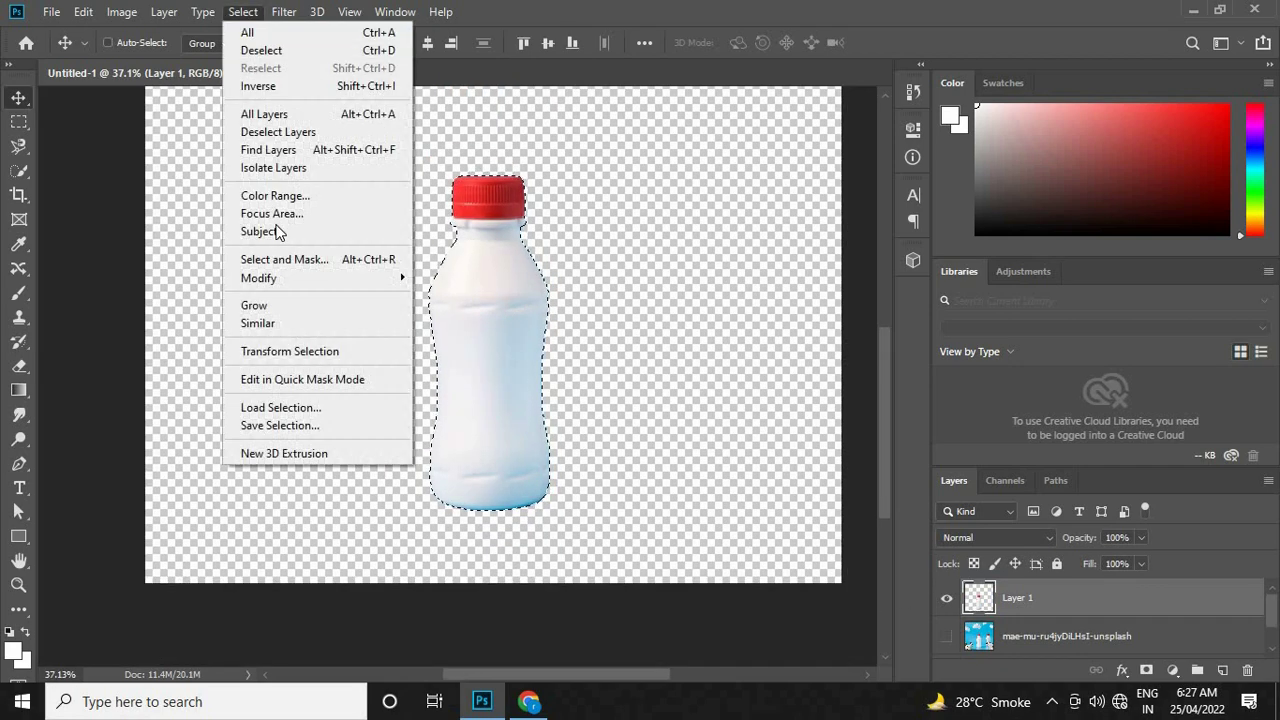
{"action": "mouse_move", "coordinate": [259, 278]}
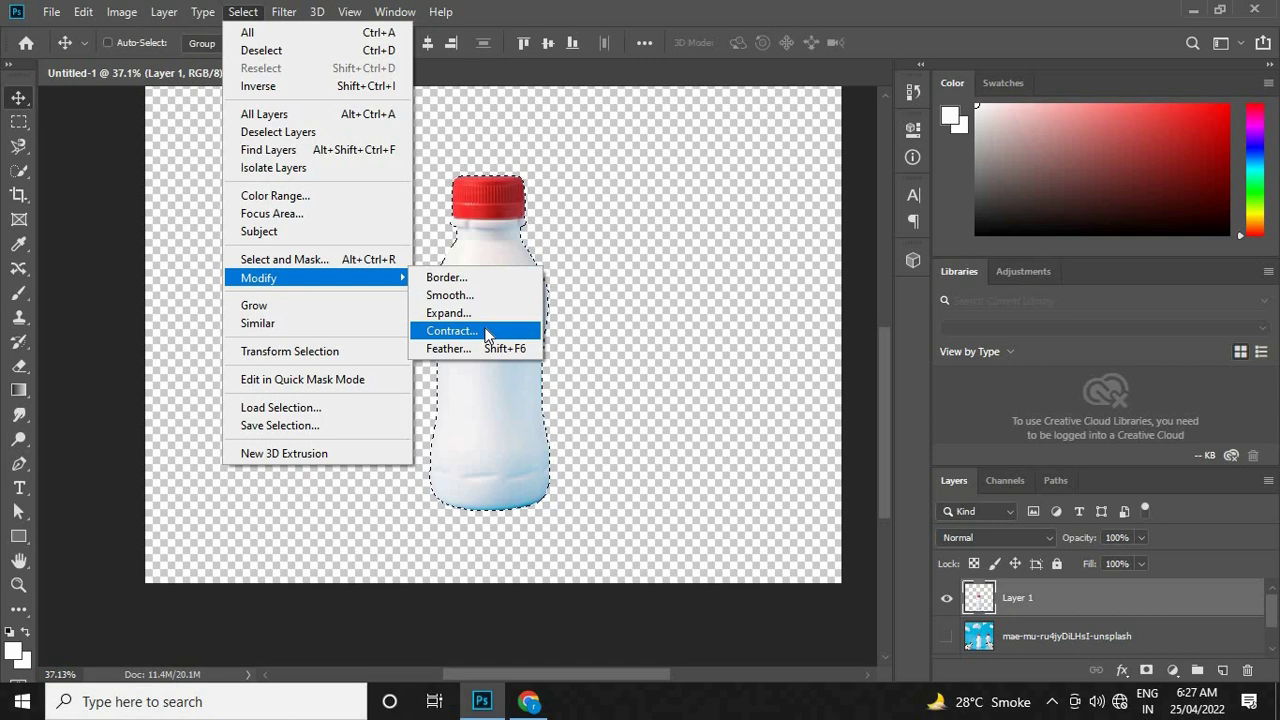
{"action": "left_click", "coordinate": [487, 333]}
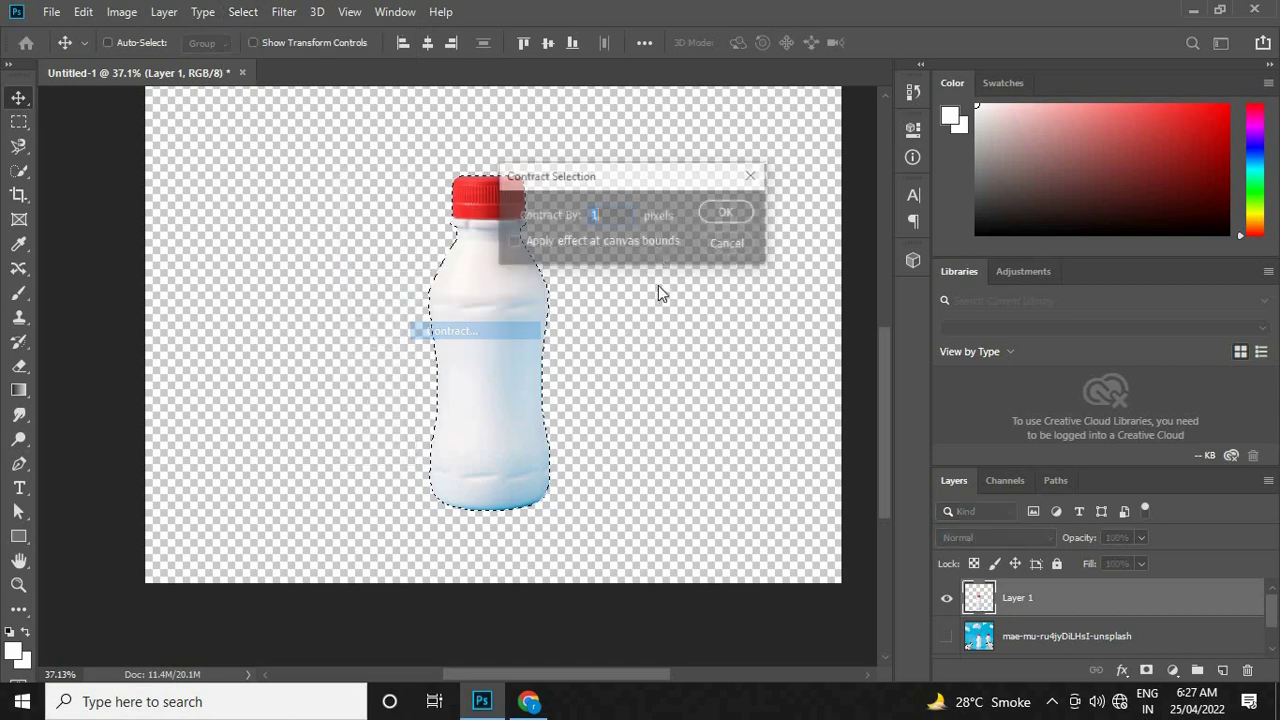
{"action": "left_click", "coordinate": [732, 219]}
{"action": "scroll", "coordinate": [471, 300], "scroll_direction": "up", "scroll_amount": 3}
Step: Clear the selection and zoom around to inspect the cut-out bottle's edges
{"action": "scroll", "coordinate": [434, 294], "scroll_direction": "down", "scroll_amount": 2}
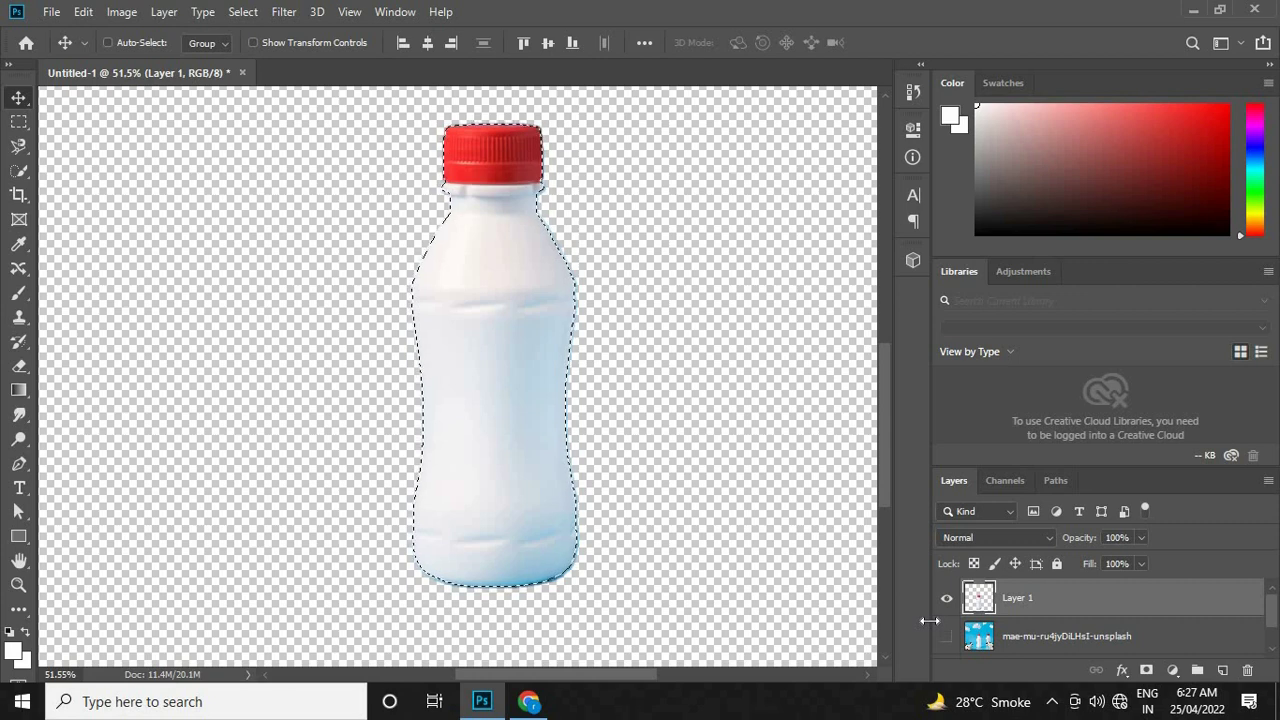
{"action": "key", "text": "ctrl"}
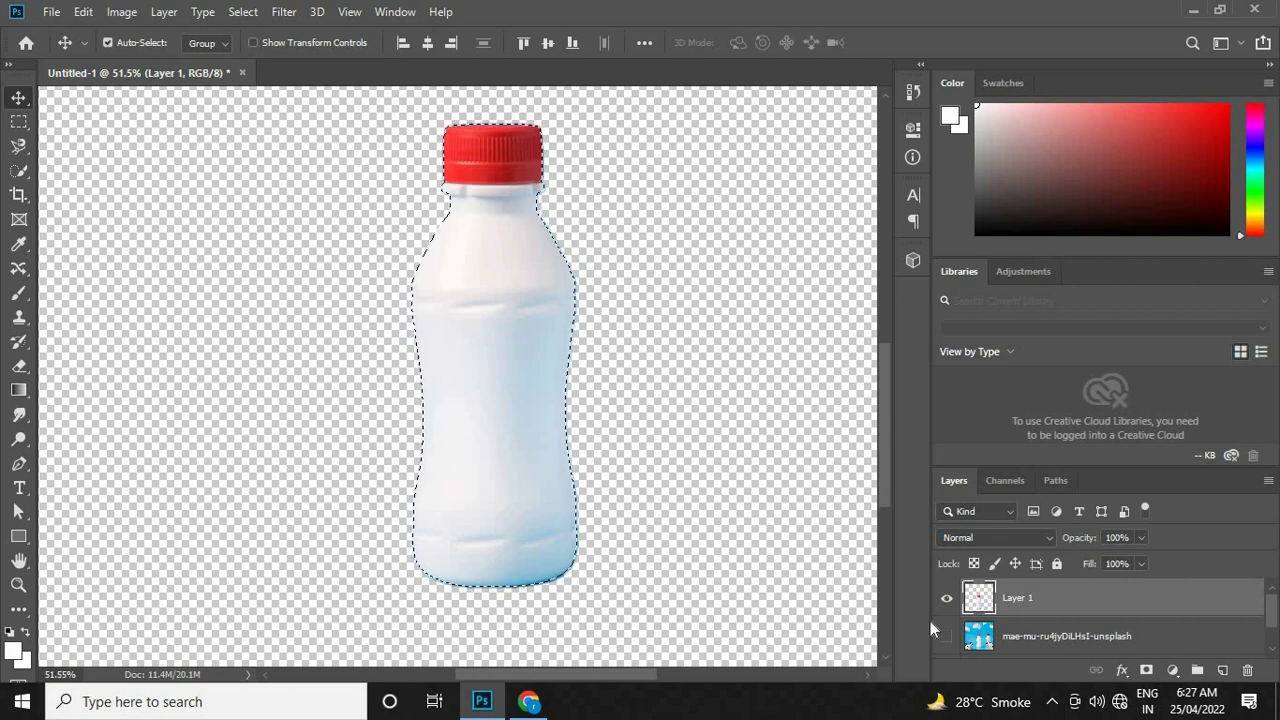
{"action": "scroll", "coordinate": [486, 400], "scroll_direction": "down", "scroll_amount": 3}
{"action": "scroll", "coordinate": [492, 405], "scroll_direction": "down", "scroll_amount": 1}
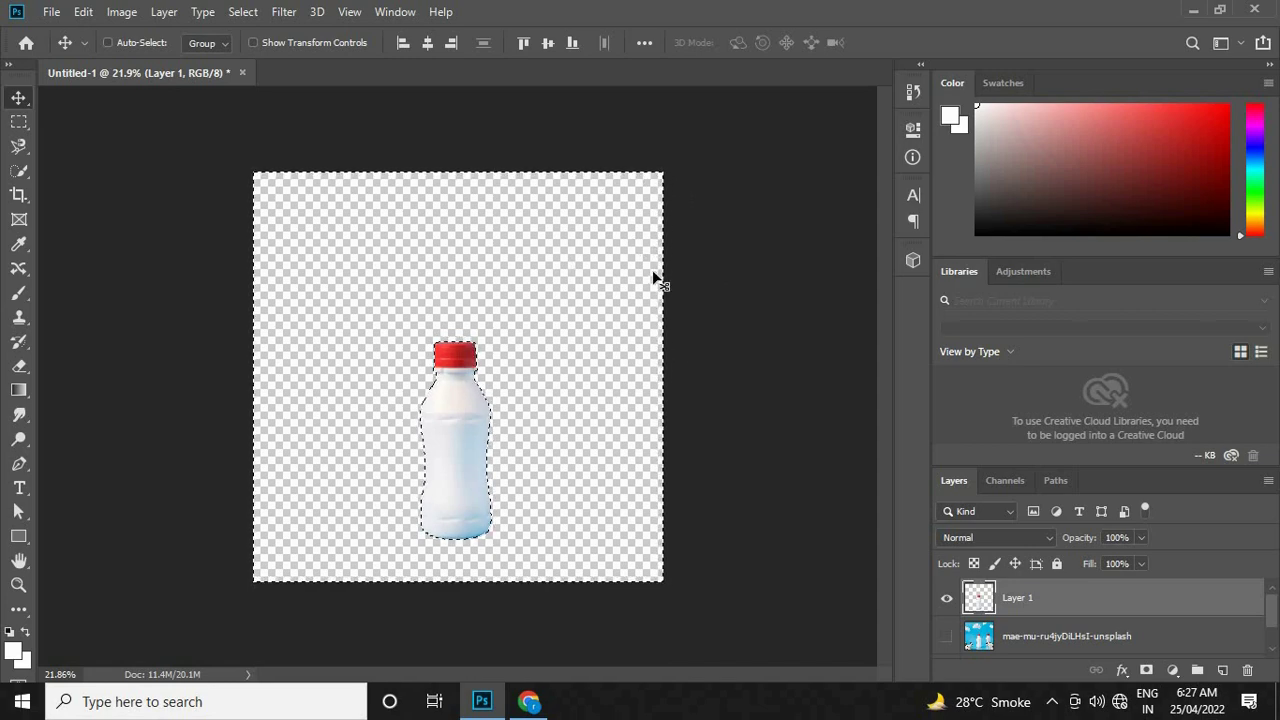
{"action": "key", "text": "ctrl+d"}
{"action": "scroll", "coordinate": [455, 545], "scroll_direction": "up", "scroll_amount": 2}
{"action": "scroll", "coordinate": [520, 350], "scroll_direction": "up", "scroll_amount": 6}
{"action": "scroll", "coordinate": [586, 206], "scroll_direction": "up", "scroll_amount": 2}
{"action": "scroll", "coordinate": [430, 110], "scroll_direction": "down", "scroll_amount": 4}
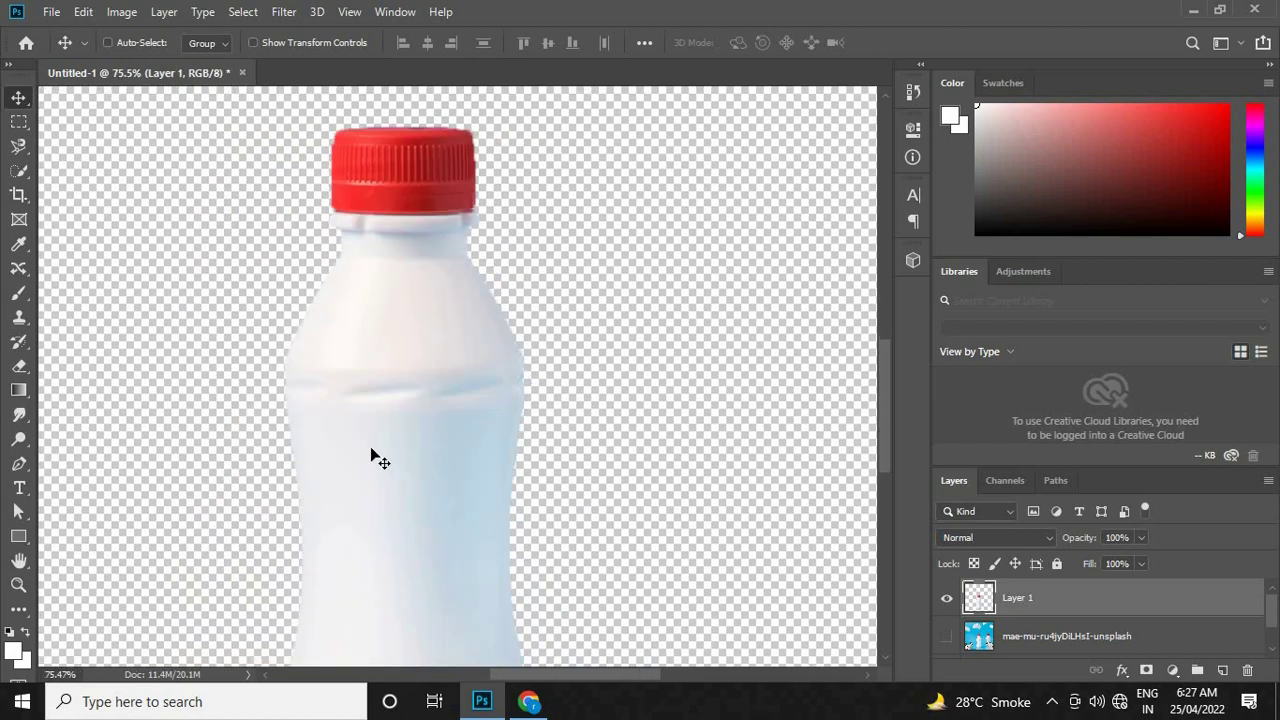
{"action": "scroll", "coordinate": [362, 530], "scroll_direction": "down", "scroll_amount": 1}
{"action": "scroll", "coordinate": [390, 550], "scroll_direction": "up", "scroll_amount": 4}
{"action": "scroll", "coordinate": [440, 465], "scroll_direction": "down", "scroll_amount": 1}
{"action": "scroll", "coordinate": [472, 475], "scroll_direction": "up", "scroll_amount": 1}
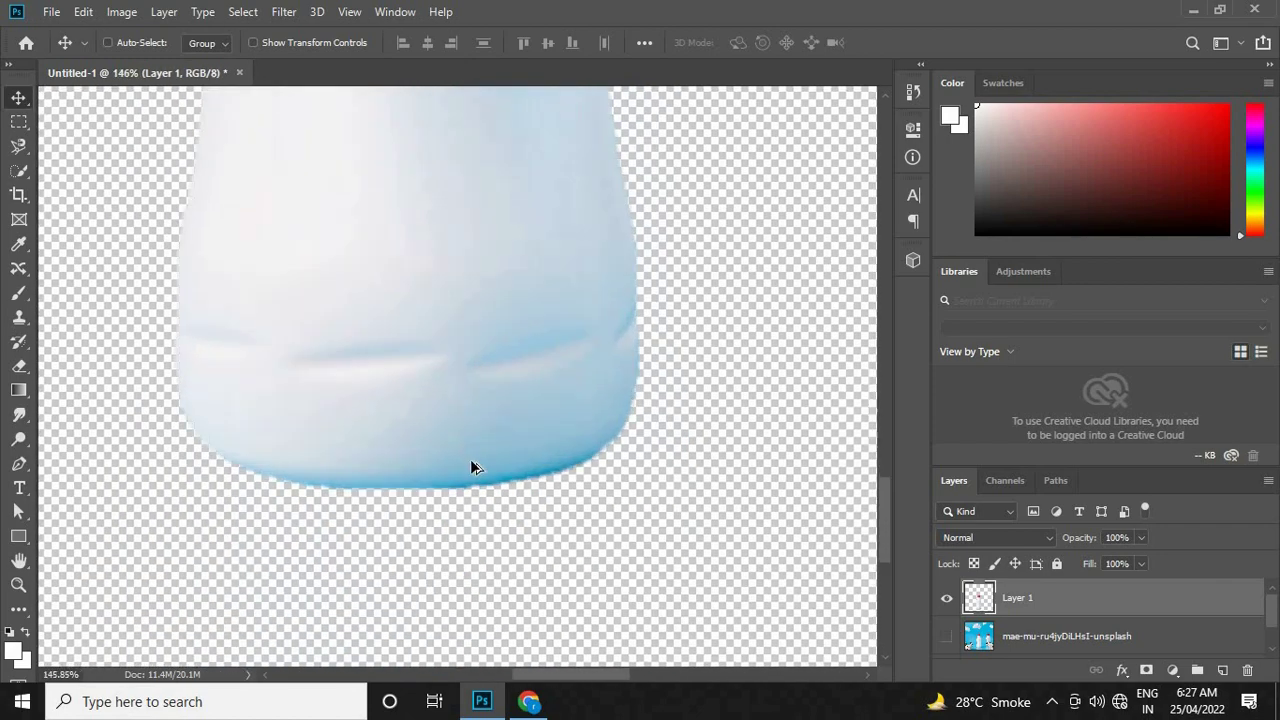
{"action": "scroll", "coordinate": [474, 490], "scroll_direction": "down", "scroll_amount": 1}
Step: Load the bottle layer's outline, deselect it again, and delete cut-out Layer 1
{"action": "left_click", "coordinate": [979, 600], "text": "ctrl"}
{"action": "key", "text": "ctrl+d"}
{"action": "scroll", "coordinate": [571, 590], "scroll_direction": "down", "scroll_amount": 4}
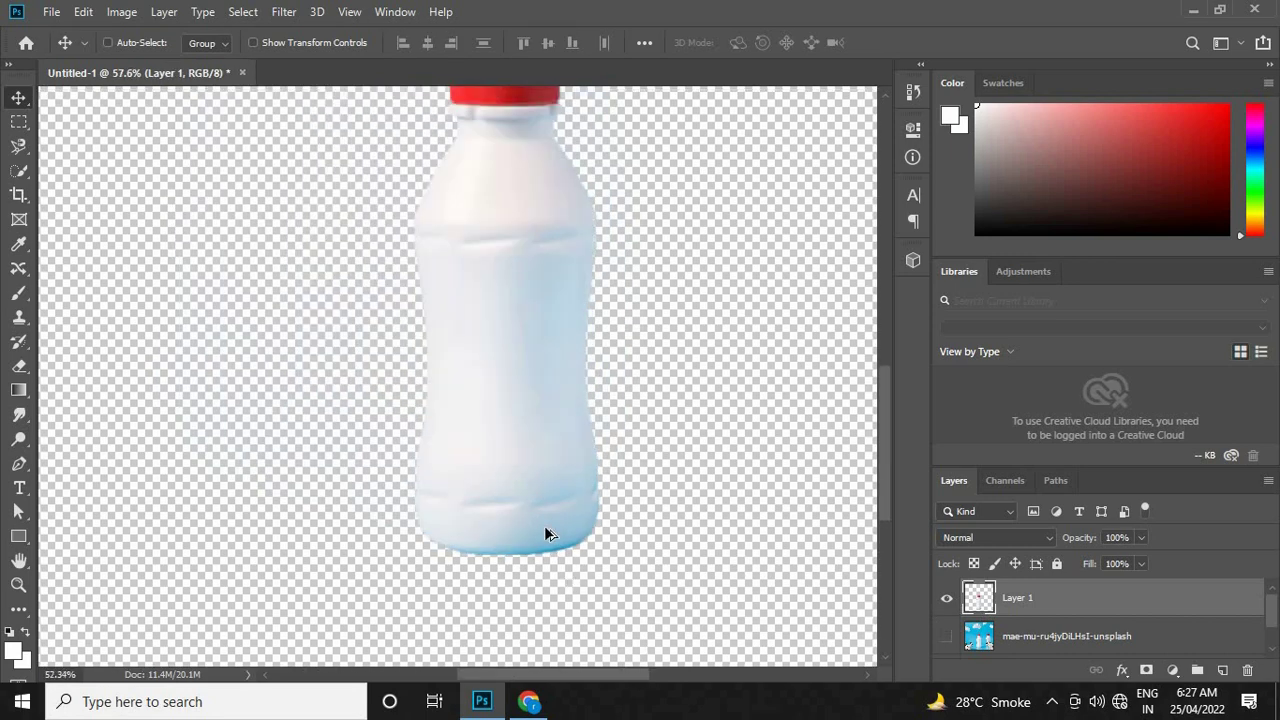
{"action": "scroll", "coordinate": [566, 585], "scroll_direction": "down", "scroll_amount": 1}
{"action": "scroll", "coordinate": [520, 443], "scroll_direction": "up", "scroll_amount": 1}
{"action": "scroll", "coordinate": [497, 526], "scroll_direction": "down", "scroll_amount": 2}
{"action": "scroll", "coordinate": [503, 485], "scroll_direction": "down", "scroll_amount": 1}
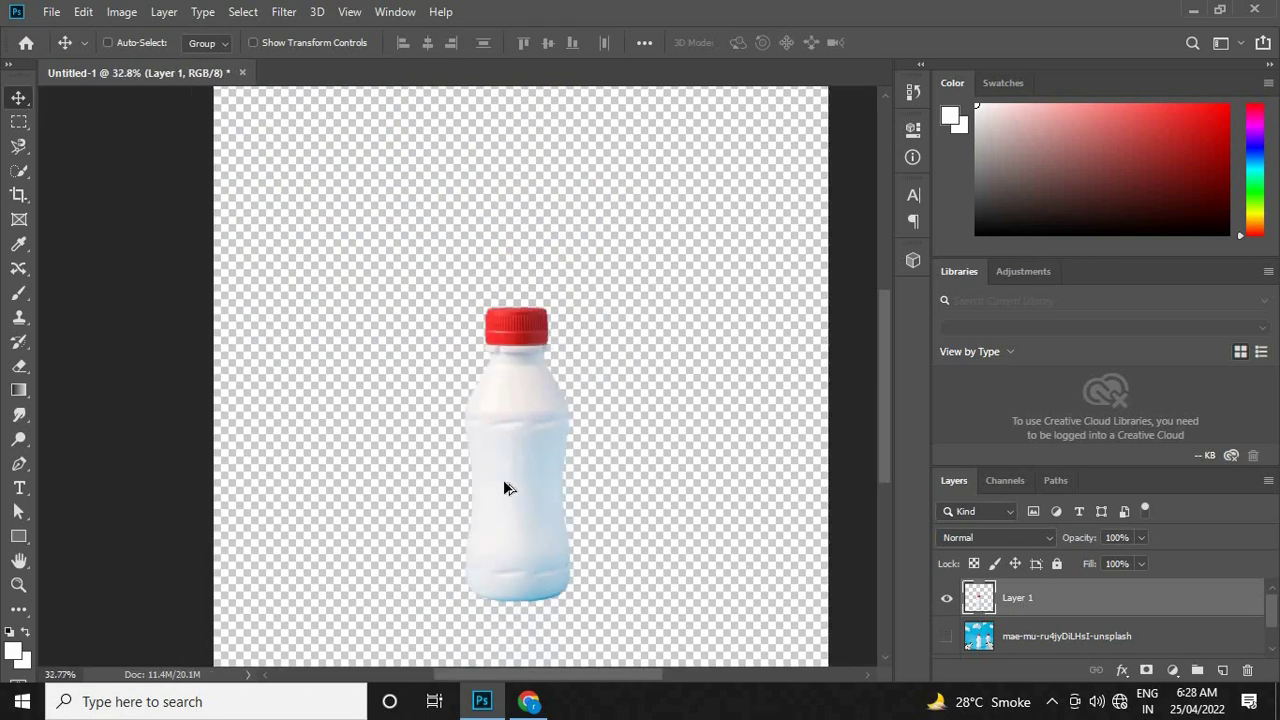
{"action": "scroll", "coordinate": [503, 487], "scroll_direction": "down", "scroll_amount": 1}
{"action": "key", "text": "Delete"}
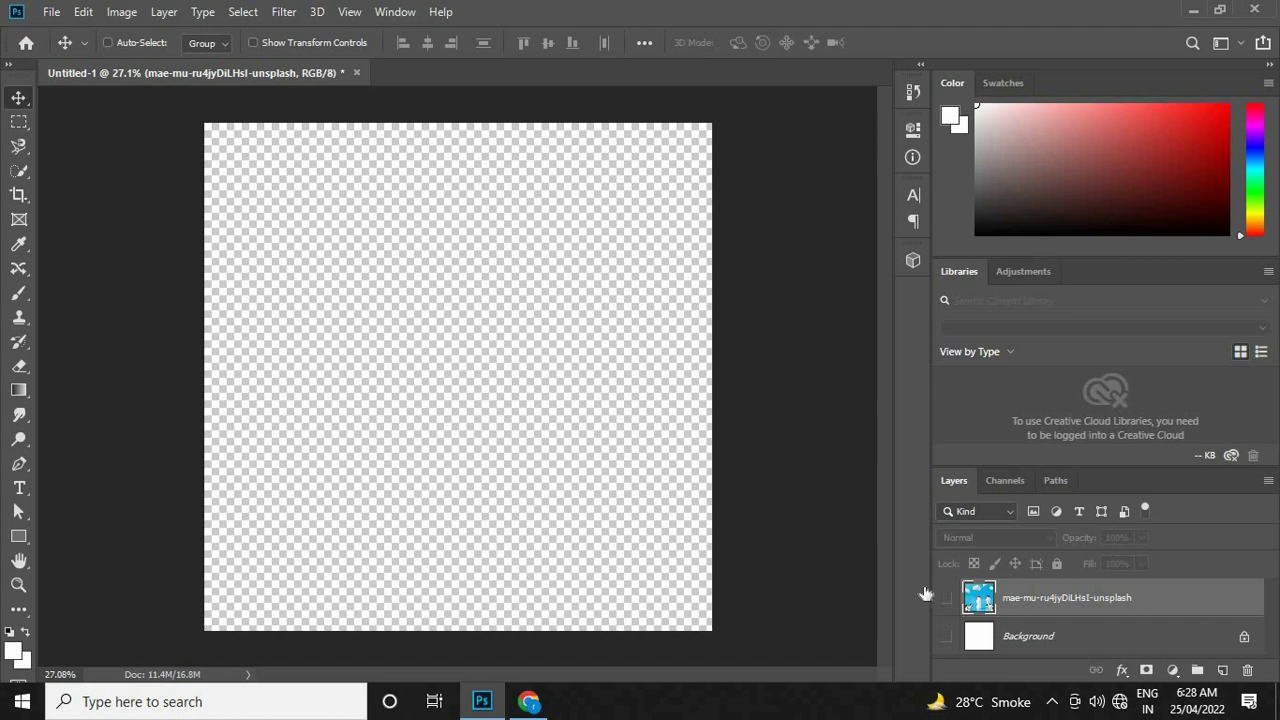
Step: Turn the milk-bottle photo layer back on, zoom on the bottles, and open the Quick Selection tool flyout
{"action": "left_click", "coordinate": [946, 597]}
{"action": "scroll", "coordinate": [583, 370], "scroll_direction": "down", "scroll_amount": 1}
{"action": "scroll", "coordinate": [590, 383], "scroll_direction": "down", "scroll_amount": 1}
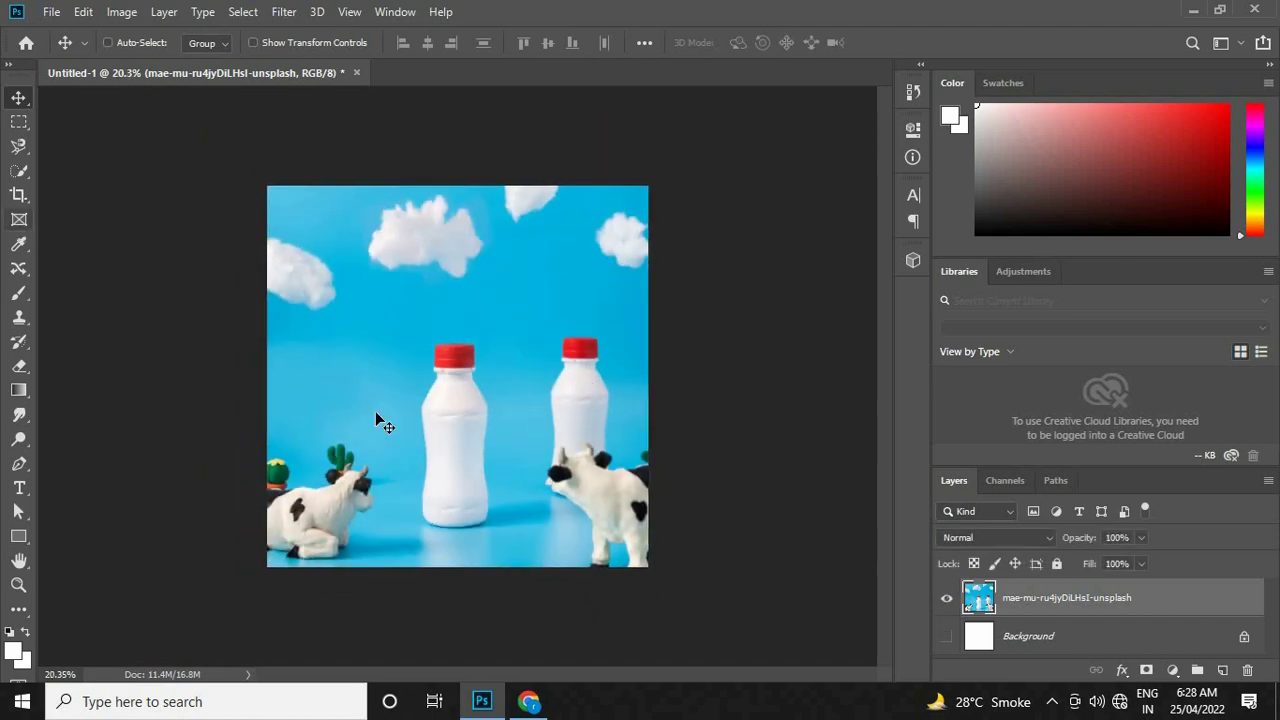
{"action": "scroll", "coordinate": [425, 525], "scroll_direction": "up", "scroll_amount": 2}
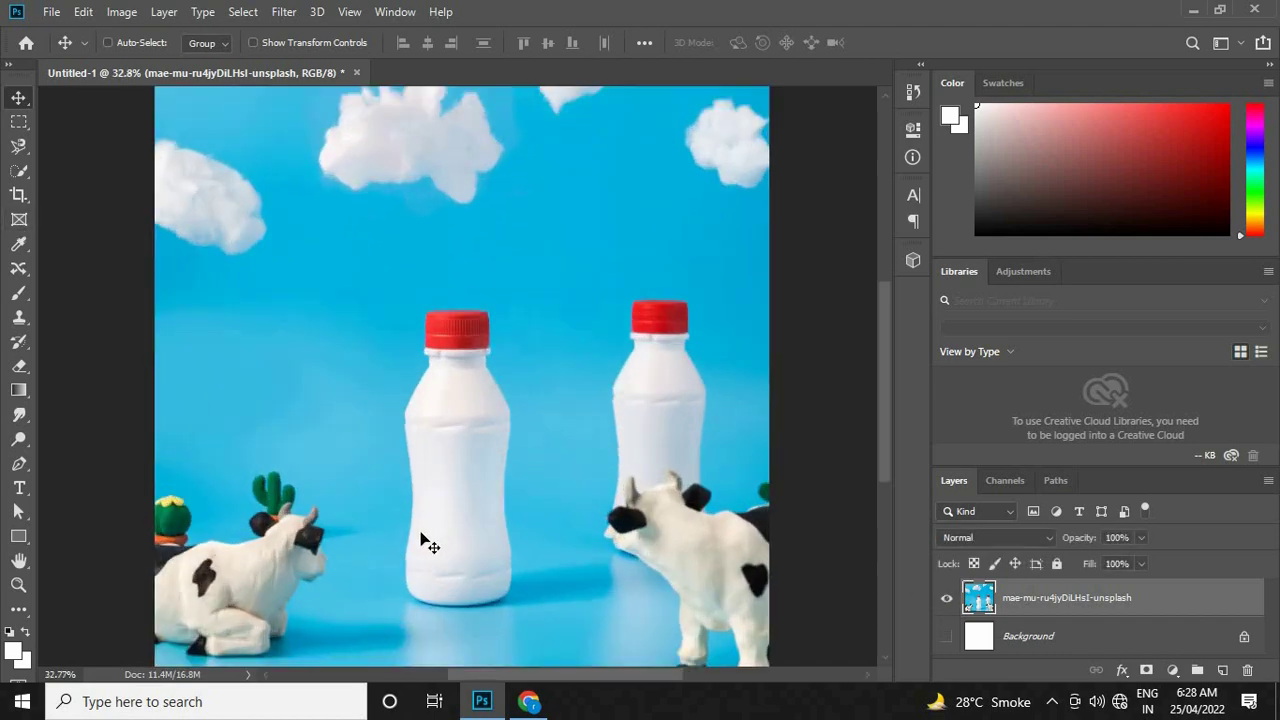
{"action": "scroll", "coordinate": [409, 625], "scroll_direction": "up", "scroll_amount": 2}
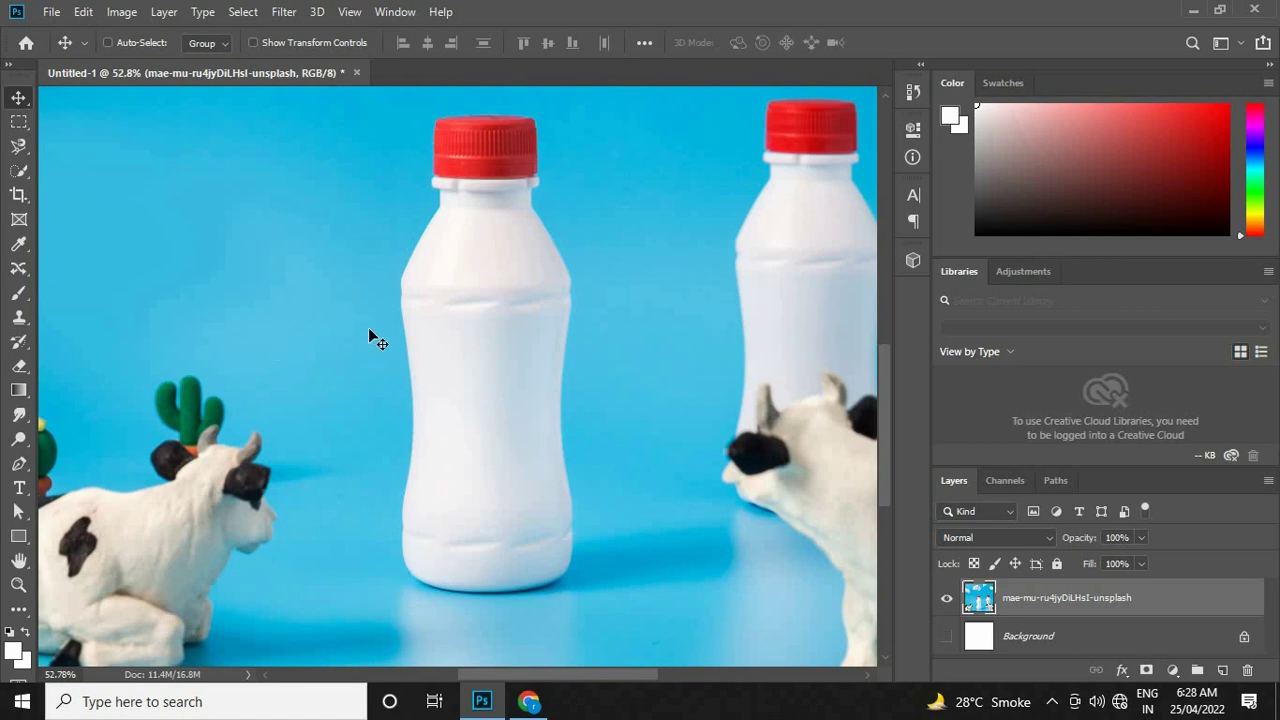
{"action": "right_click", "coordinate": [22, 174]}
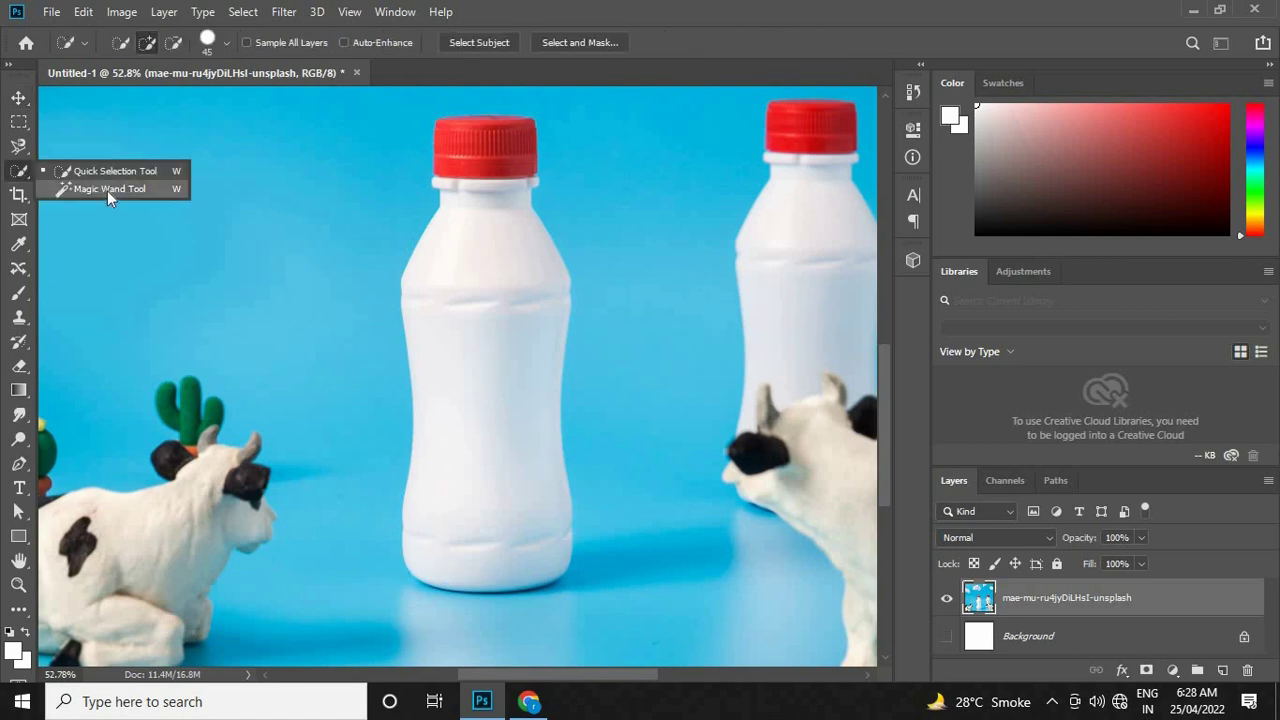
Step: Use the Magic Wand to select the front bottle's red cap and white body
{"action": "left_click", "coordinate": [107, 190]}
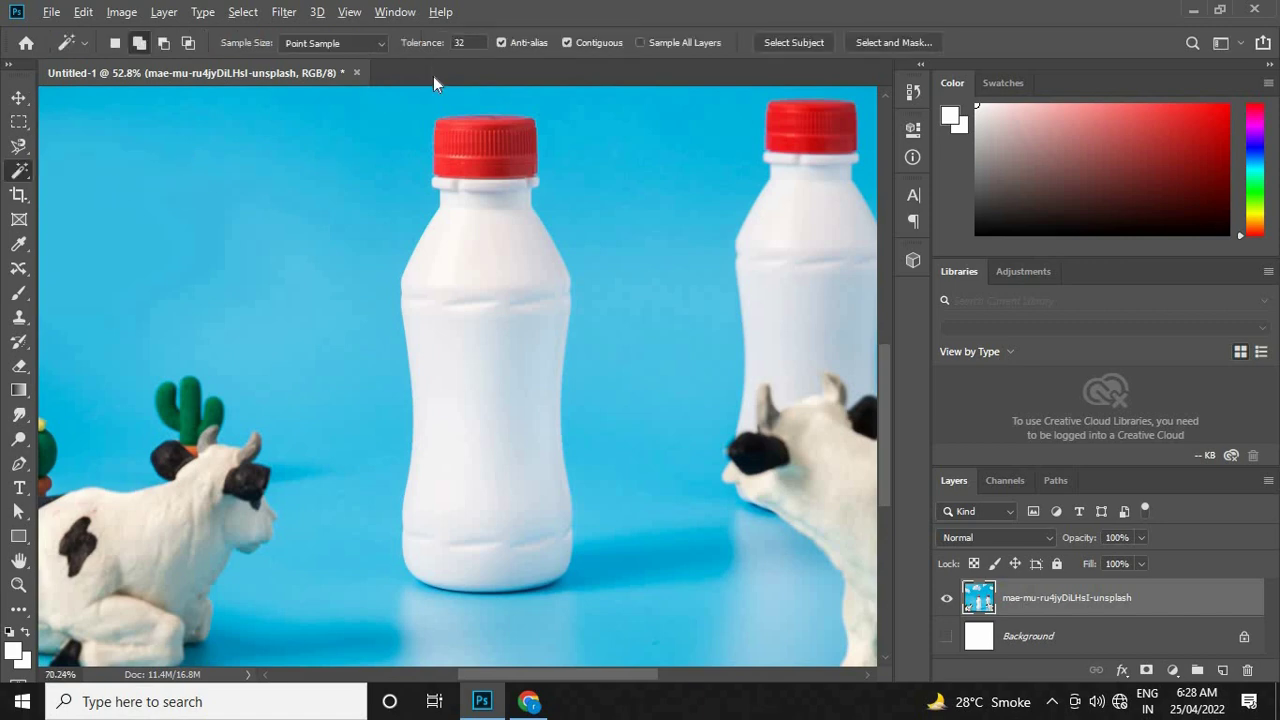
{"action": "scroll", "coordinate": [497, 443], "scroll_direction": "up", "scroll_amount": 3}
{"action": "scroll", "coordinate": [508, 258], "scroll_direction": "down", "scroll_amount": 2}
{"action": "left_click", "coordinate": [512, 228]}
{"action": "scroll", "coordinate": [512, 215], "scroll_direction": "down", "scroll_amount": 2}
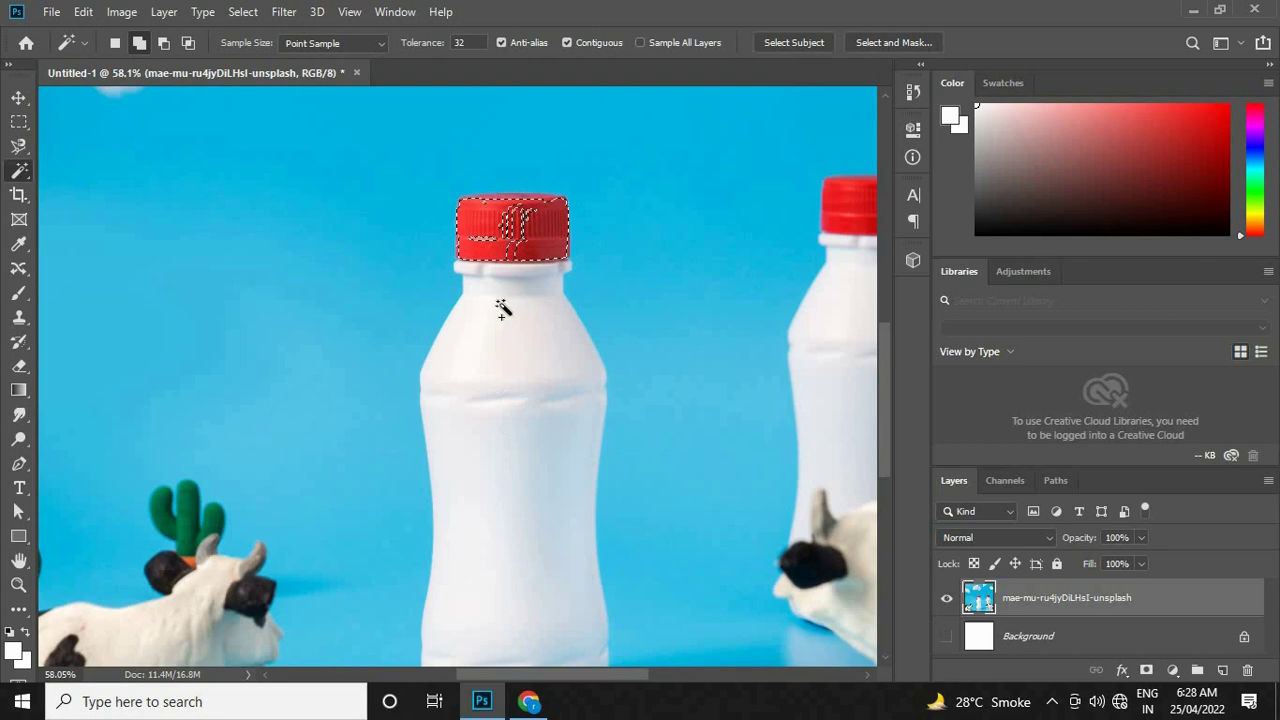
{"action": "left_click", "coordinate": [512, 405]}
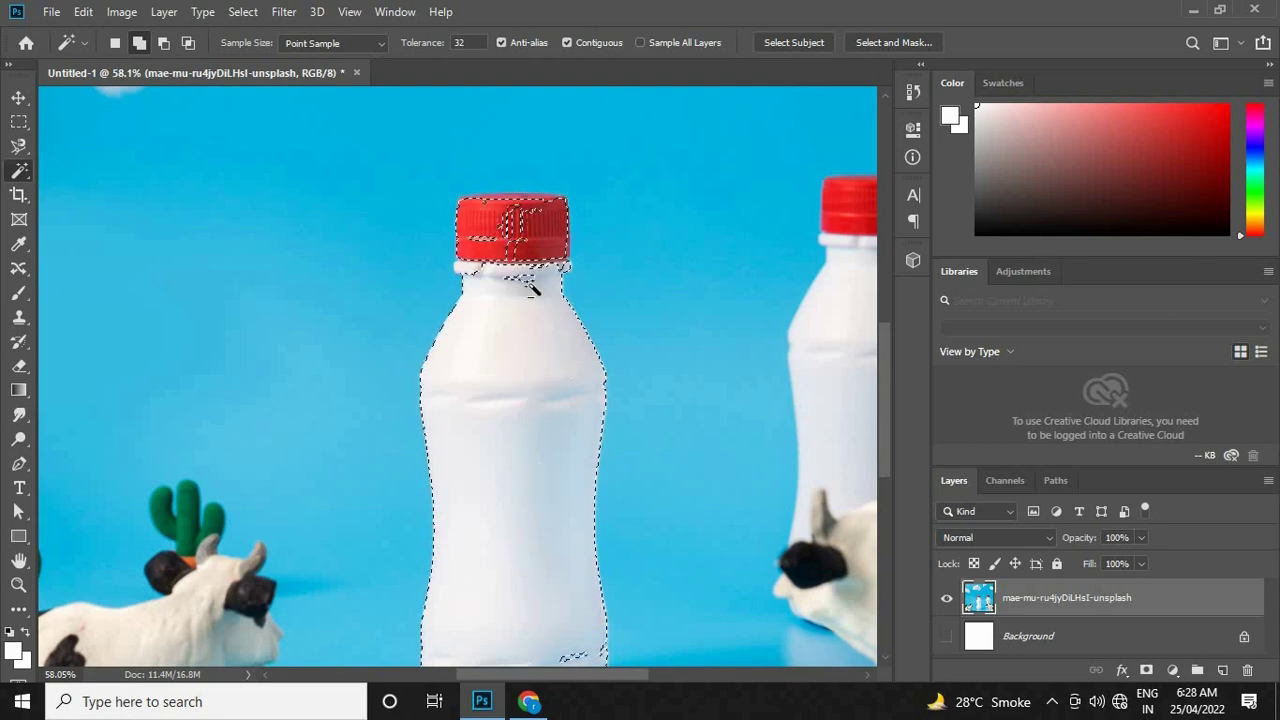
Step: Zoom in and add the small unselected gaps in the cap and just below it
{"action": "scroll", "coordinate": [514, 214], "scroll_direction": "up", "scroll_amount": 4}
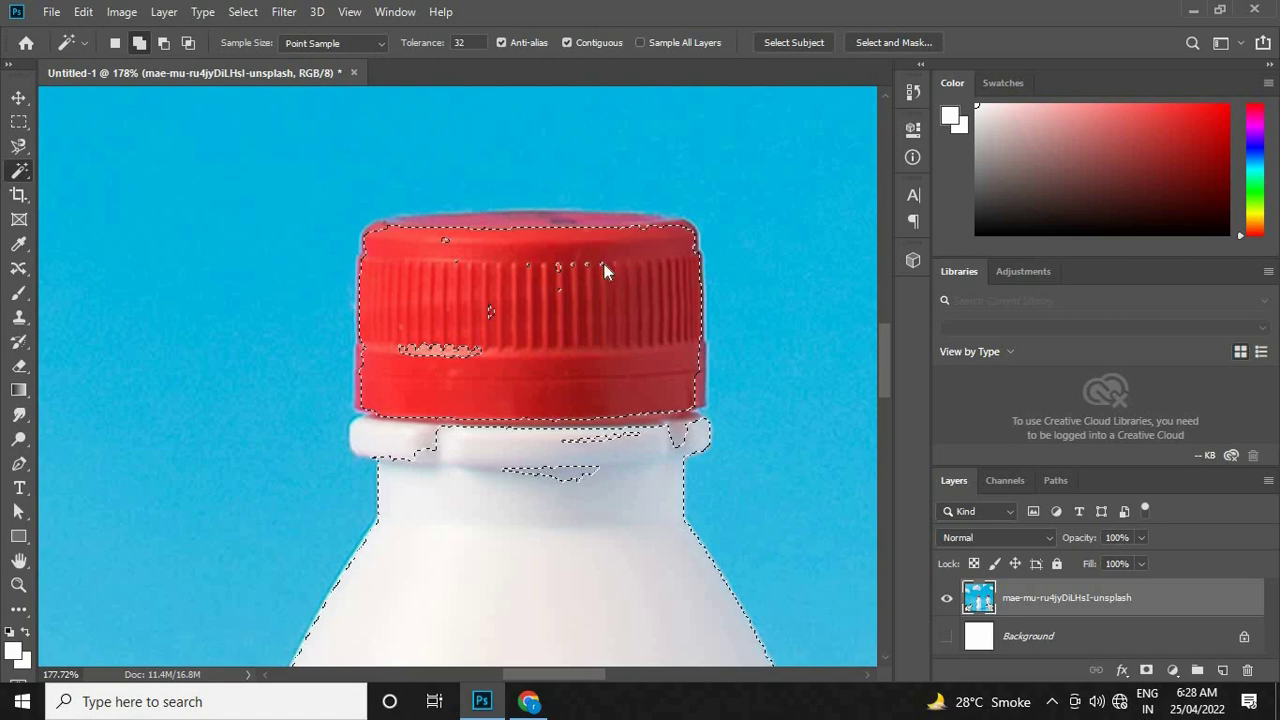
{"action": "scroll", "coordinate": [604, 264], "scroll_direction": "up", "scroll_amount": 2}
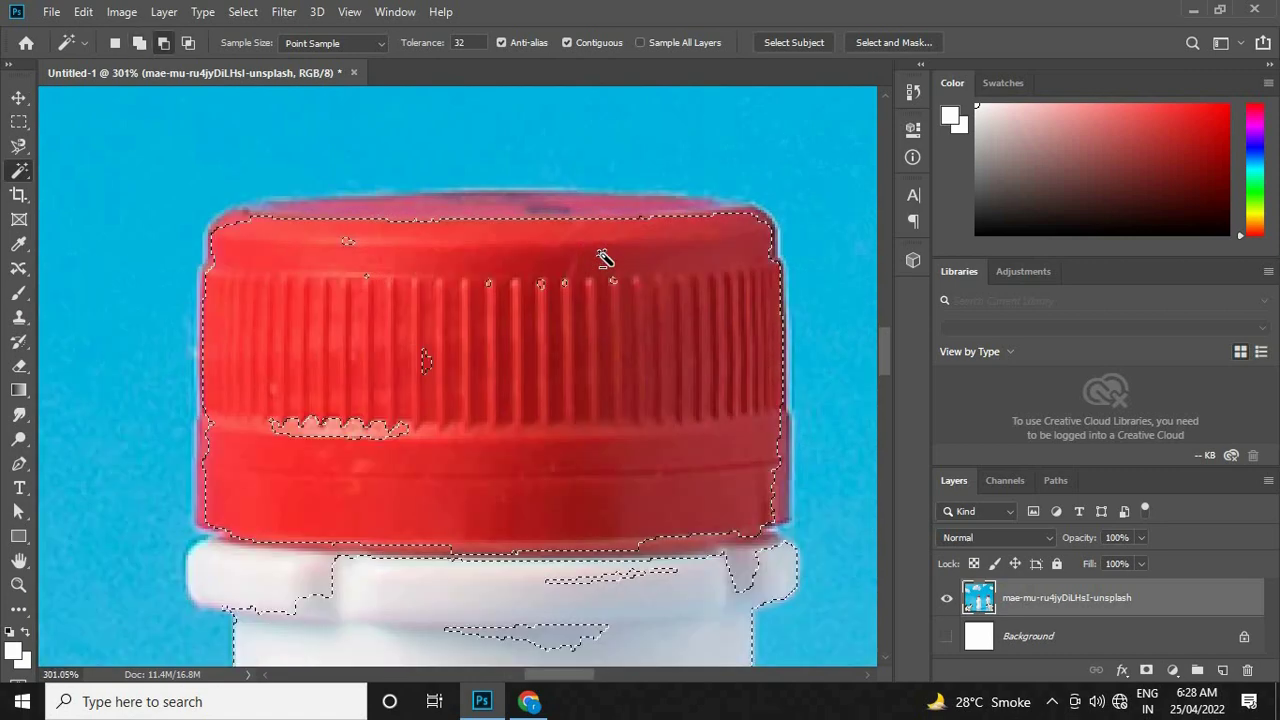
{"action": "scroll", "coordinate": [604, 258], "scroll_direction": "up", "scroll_amount": 1}
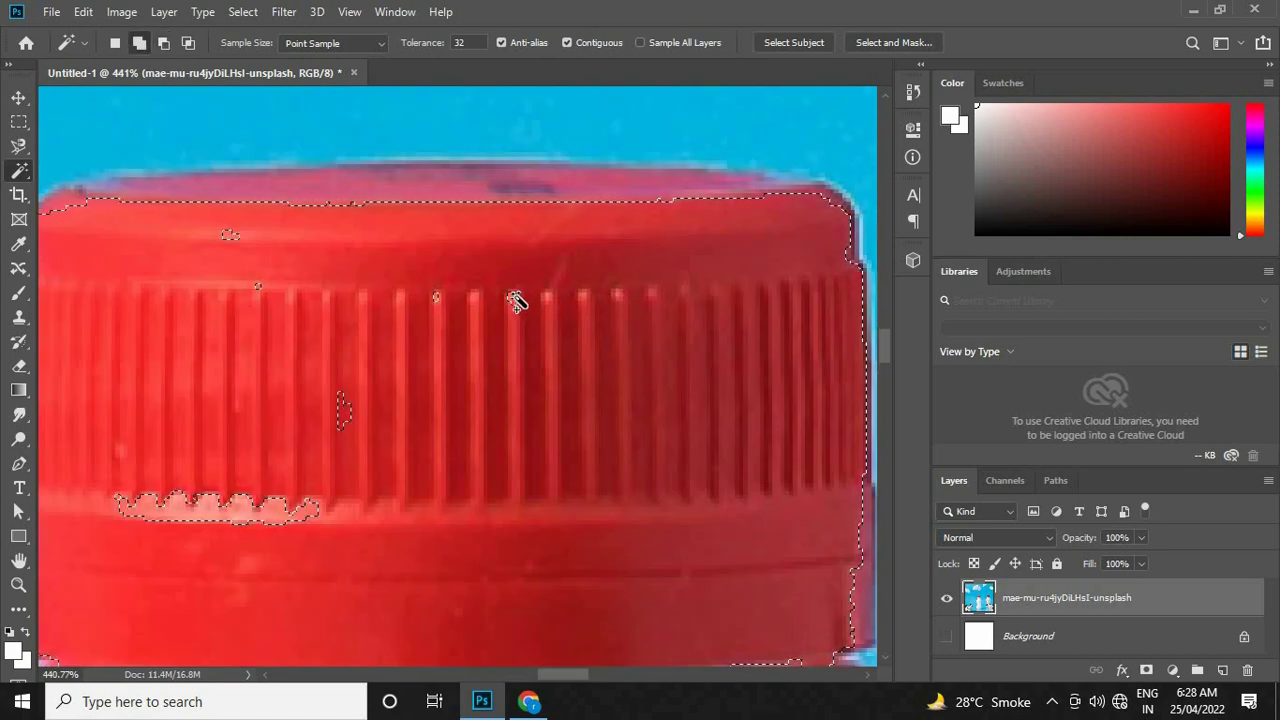
{"action": "left_click", "coordinate": [258, 292]}
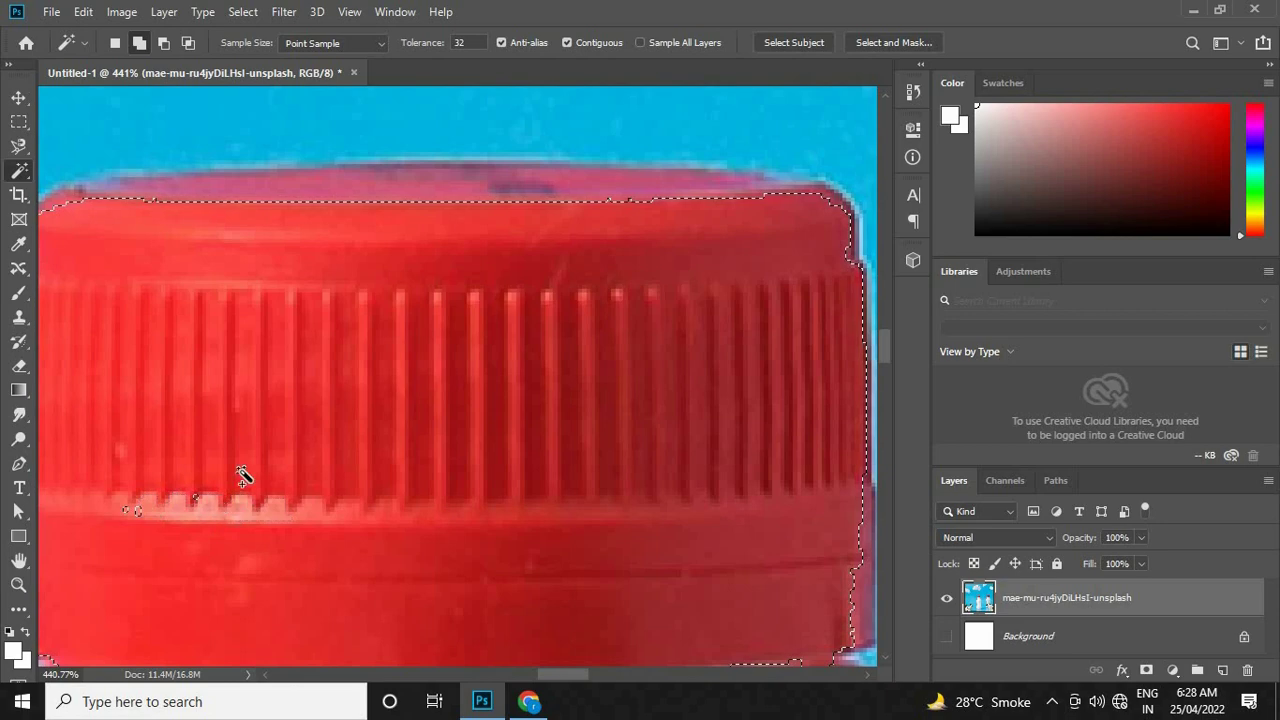
{"action": "left_click", "coordinate": [195, 500]}
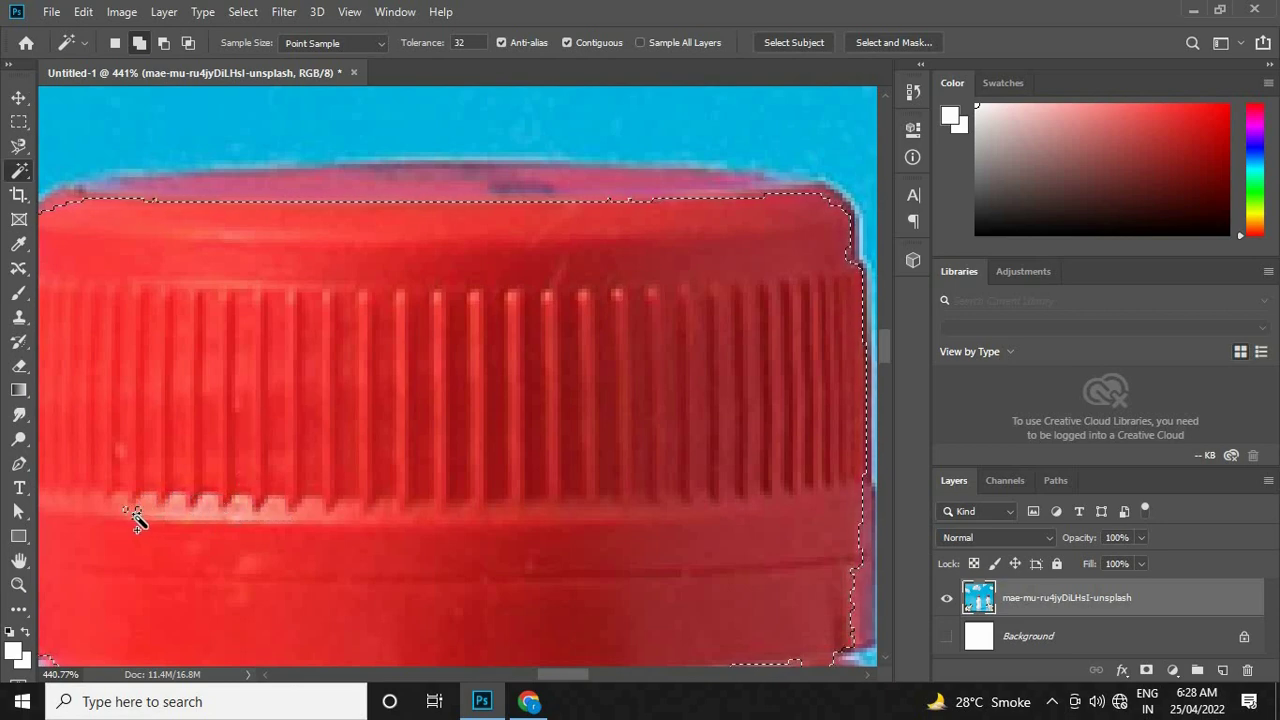
{"action": "scroll", "coordinate": [414, 257], "scroll_direction": "down", "scroll_amount": 5}
{"action": "scroll", "coordinate": [437, 517], "scroll_direction": "up", "scroll_amount": 2}
{"action": "scroll", "coordinate": [449, 531], "scroll_direction": "up", "scroll_amount": 2}
{"action": "scroll", "coordinate": [470, 398], "scroll_direction": "down", "scroll_amount": 3}
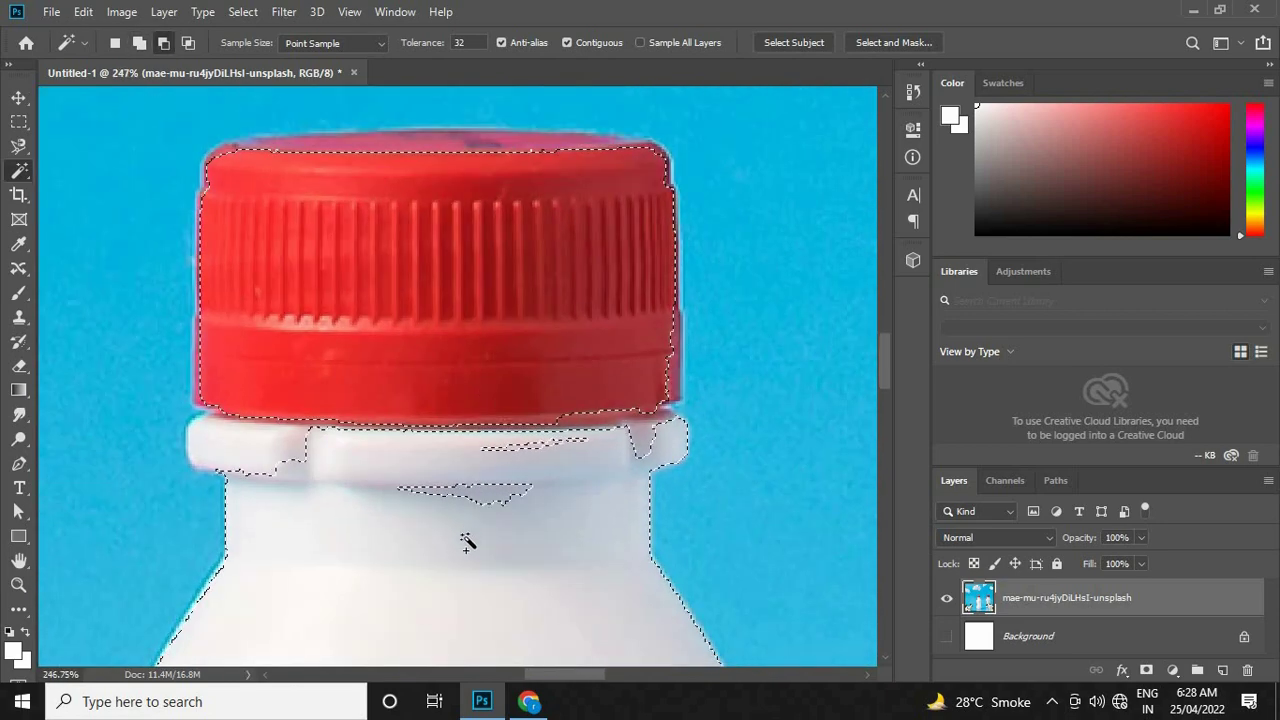
{"action": "left_click", "coordinate": [523, 451]}
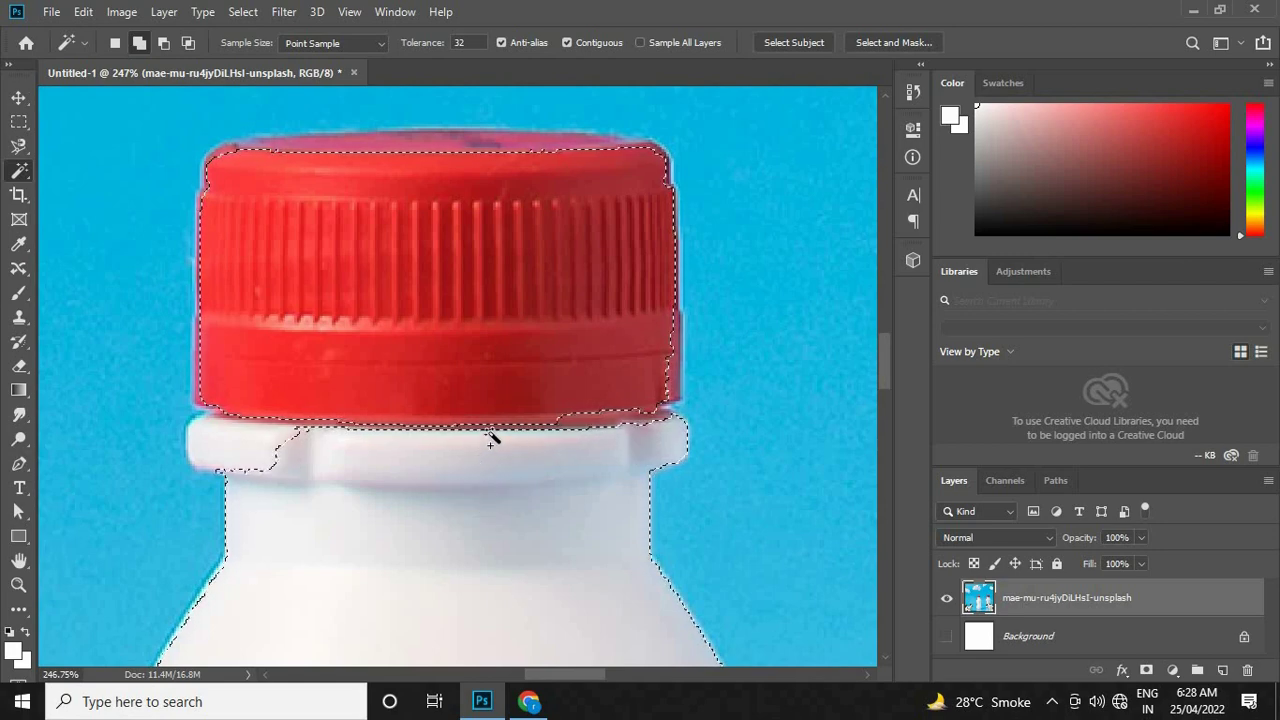
Step: Subtract an area near the neck, then re-add the bottle body and neck-ring edge
{"action": "key", "text": "alt"}
{"action": "left_click", "coordinate": [499, 460], "text": "alt"}
{"action": "scroll", "coordinate": [523, 177], "scroll_direction": "down", "scroll_amount": 2}
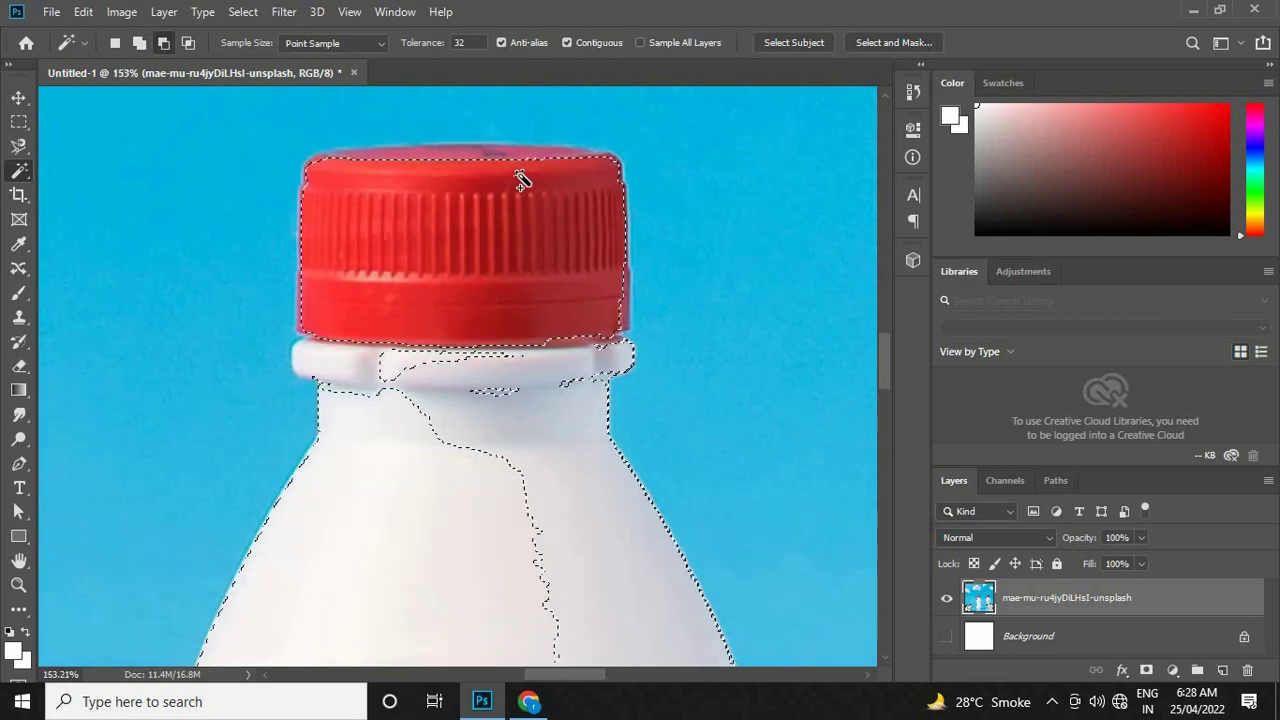
{"action": "scroll", "coordinate": [521, 190], "scroll_direction": "down", "scroll_amount": 1}
{"action": "left_click", "coordinate": [502, 380]}
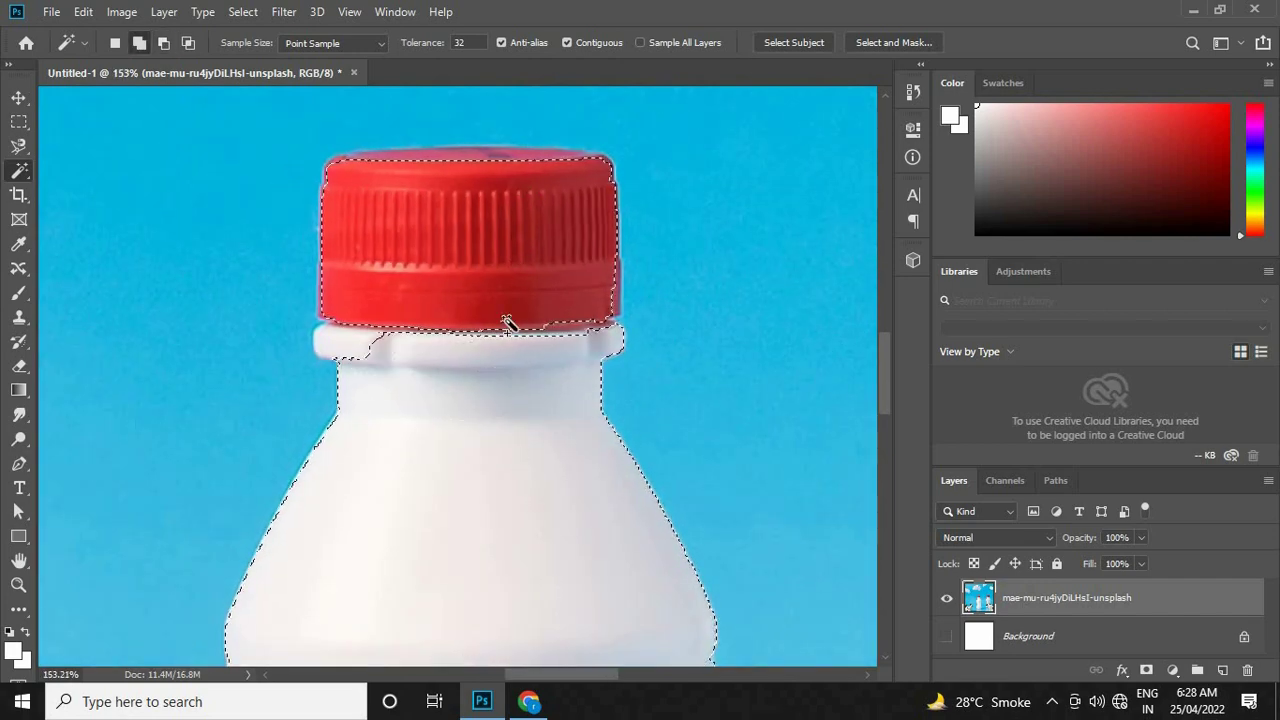
{"action": "left_click", "coordinate": [580, 336]}
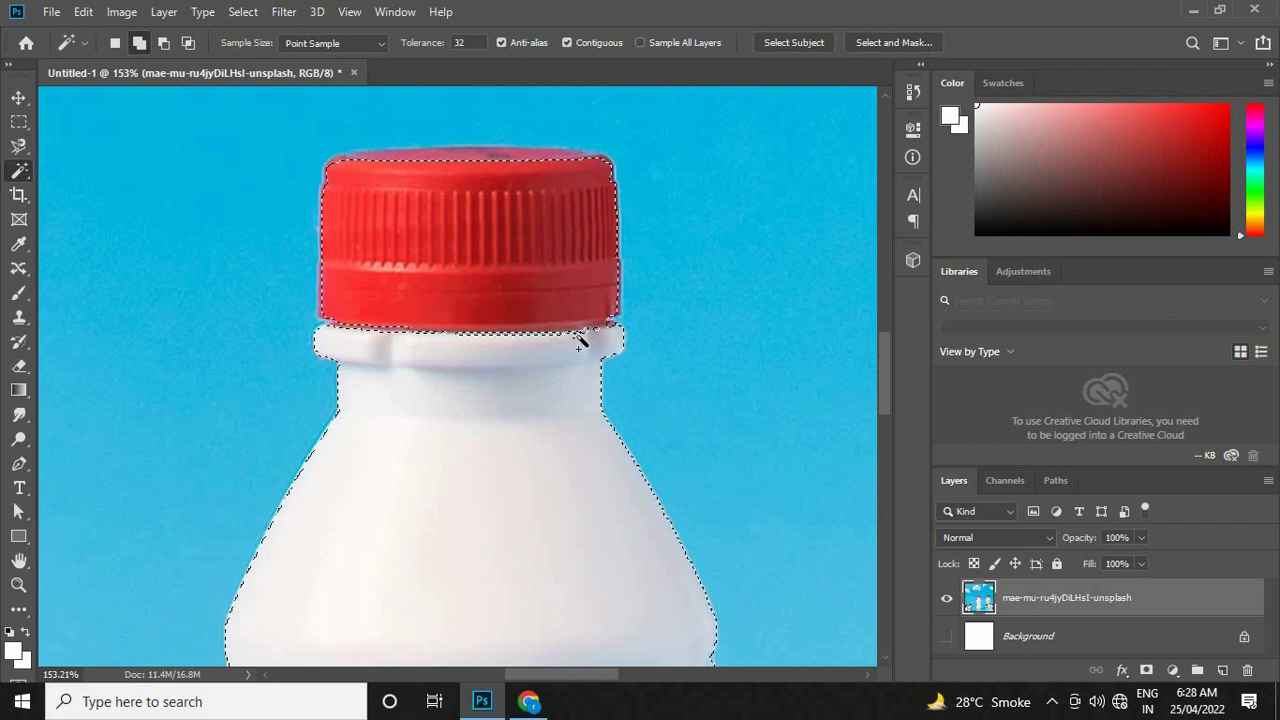
{"action": "left_click", "coordinate": [510, 345]}
Step: Add the strip and the last small gap under the cap to the selection
{"action": "scroll", "coordinate": [525, 345], "scroll_direction": "up", "scroll_amount": 3}
{"action": "scroll", "coordinate": [528, 348], "scroll_direction": "up", "scroll_amount": 3}
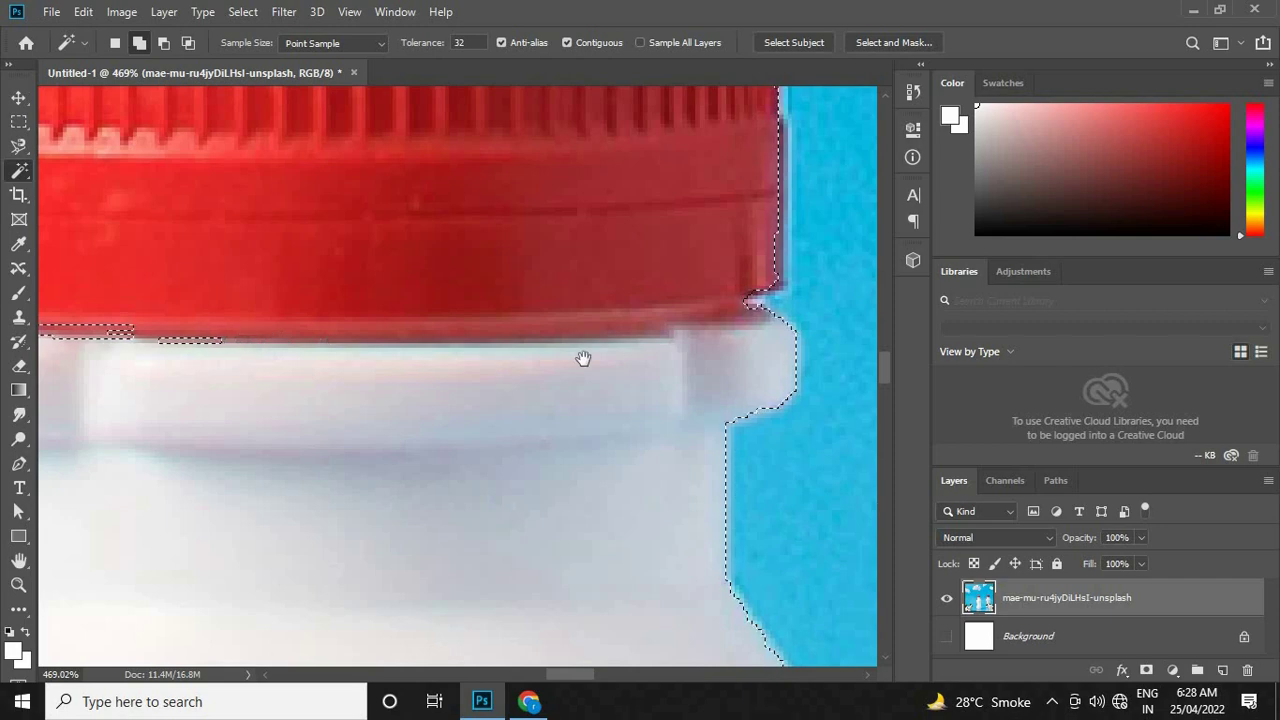
{"action": "scroll", "coordinate": [613, 365], "scroll_direction": "left", "scroll_amount": 5}
{"action": "left_click", "coordinate": [462, 358]}
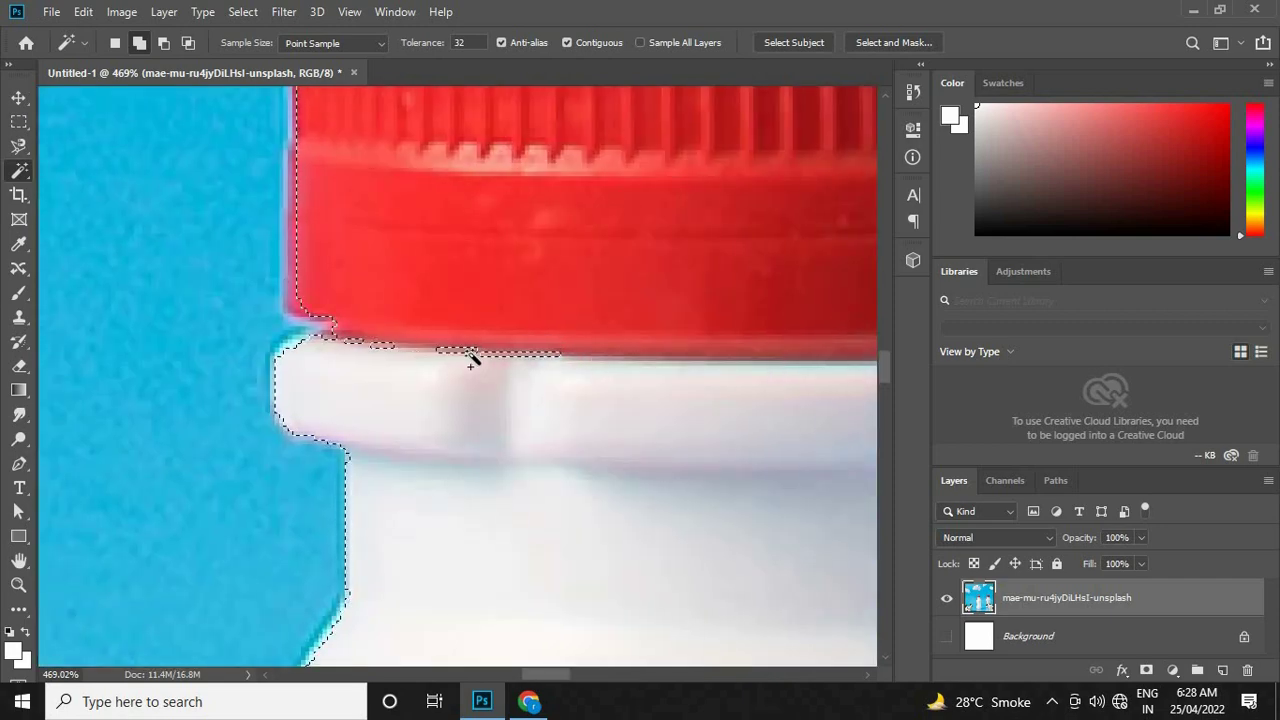
{"action": "left_click", "coordinate": [527, 358]}
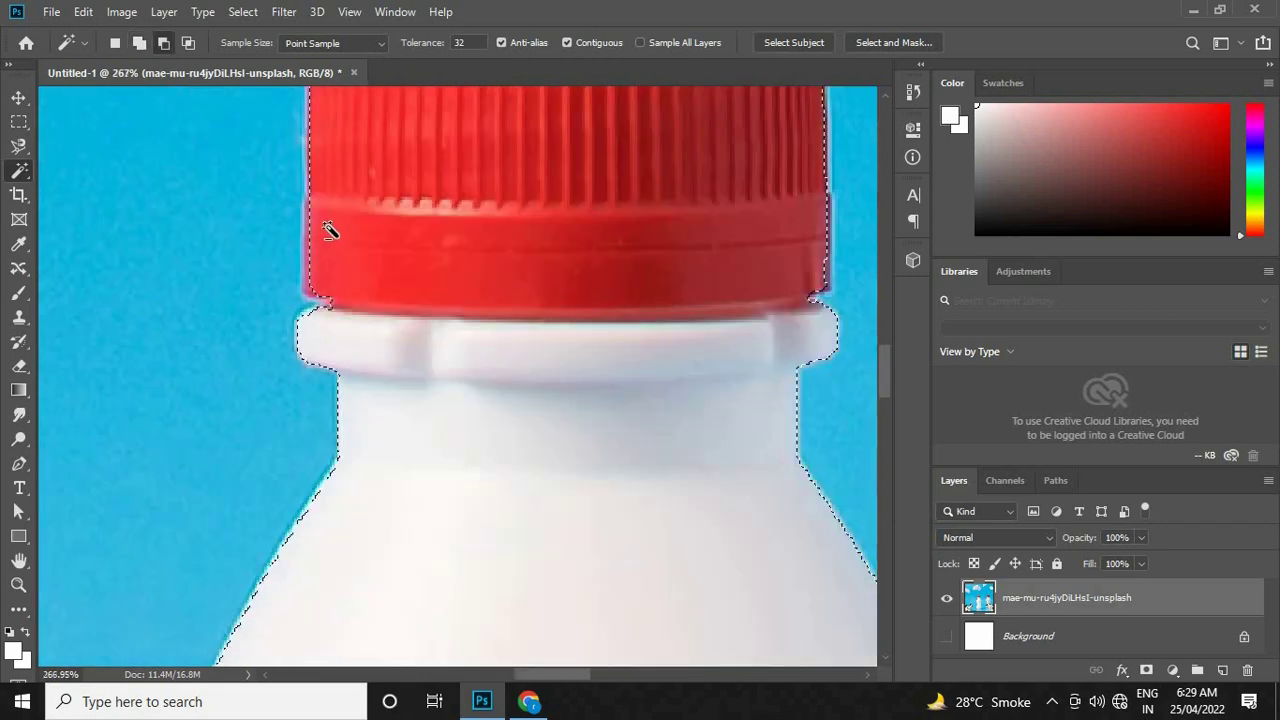
Step: Add the cap's top rim and its remaining notch to the selection
{"action": "scroll", "coordinate": [329, 229], "scroll_direction": "down", "scroll_amount": 6}
{"action": "scroll", "coordinate": [329, 229], "scroll_direction": "down", "scroll_amount": 4}
{"action": "scroll", "coordinate": [386, 573], "scroll_direction": "up", "scroll_amount": 3}
{"action": "scroll", "coordinate": [440, 600], "scroll_direction": "up", "scroll_amount": 2}
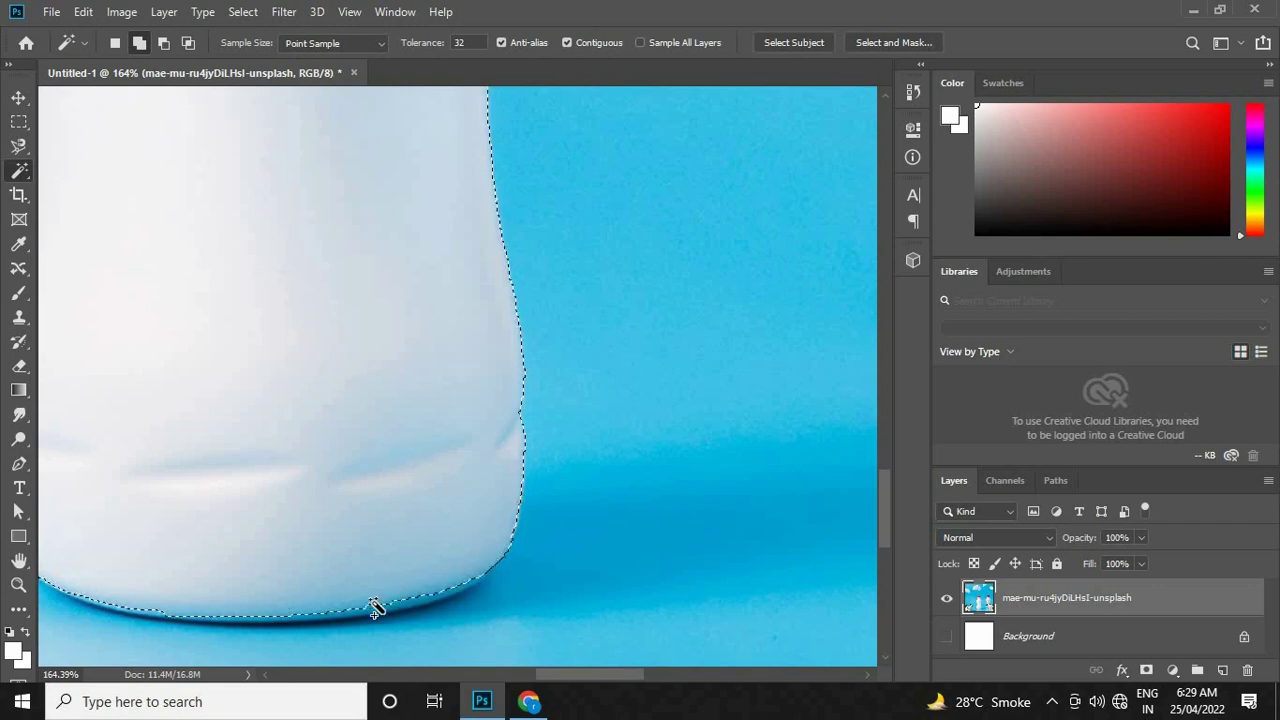
{"action": "scroll", "coordinate": [470, 570], "scroll_direction": "down", "scroll_amount": 2}
{"action": "scroll", "coordinate": [400, 430], "scroll_direction": "down", "scroll_amount": 3}
{"action": "scroll", "coordinate": [420, 243], "scroll_direction": "up", "scroll_amount": 1}
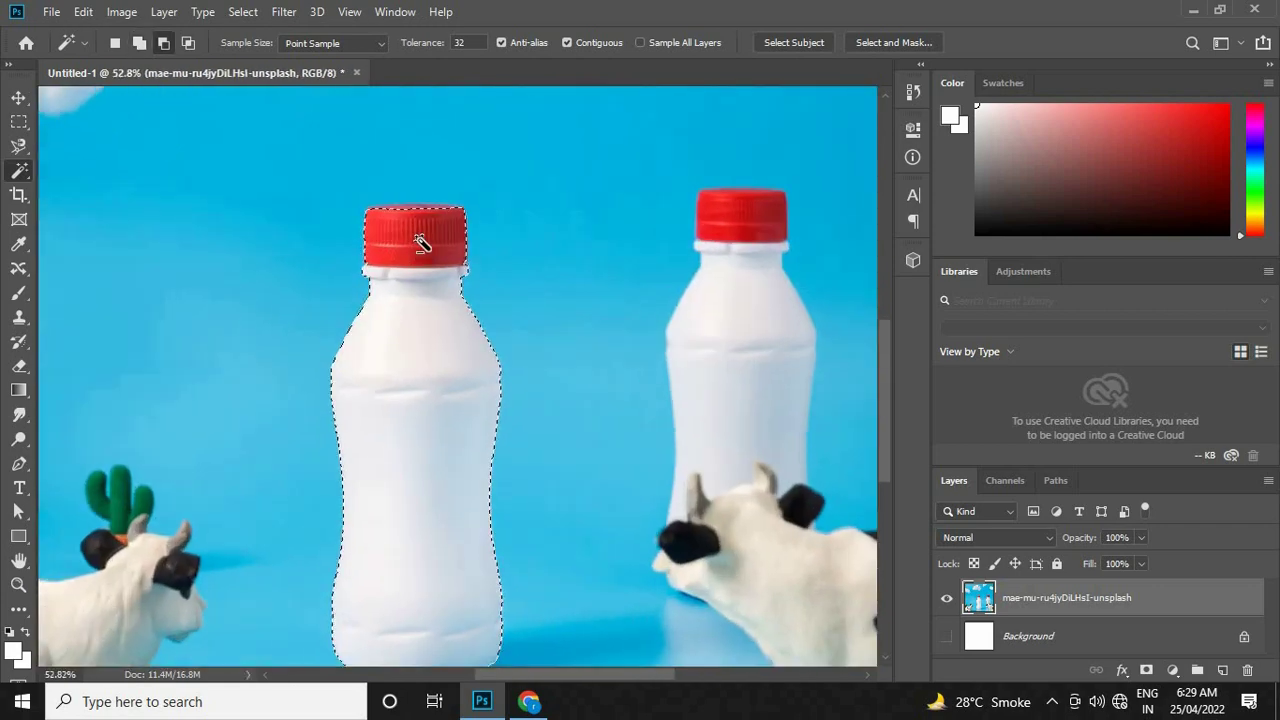
{"action": "scroll", "coordinate": [420, 243], "scroll_direction": "up", "scroll_amount": 1}
{"action": "scroll", "coordinate": [566, 443], "scroll_direction": "down", "scroll_amount": 1}
{"action": "scroll", "coordinate": [449, 266], "scroll_direction": "up", "scroll_amount": 2}
{"action": "scroll", "coordinate": [394, 137], "scroll_direction": "up", "scroll_amount": 3}
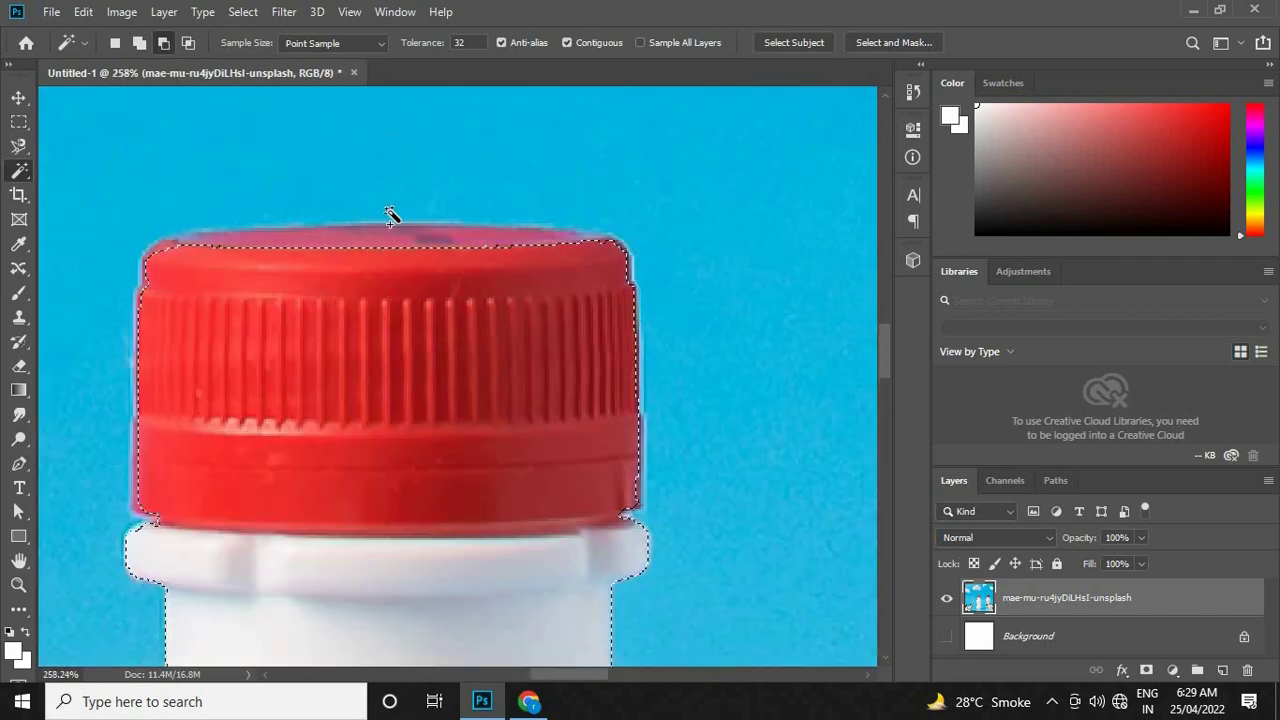
{"action": "scroll", "coordinate": [390, 215], "scroll_direction": "up", "scroll_amount": 1}
{"action": "left_click", "coordinate": [137, 257], "text": "shift"}
{"action": "left_click", "coordinate": [428, 250], "text": "shift"}
{"action": "scroll", "coordinate": [563, 250], "scroll_direction": "down", "scroll_amount": 1}
{"action": "scroll", "coordinate": [623, 171], "scroll_direction": "down", "scroll_amount": 2}
{"action": "scroll", "coordinate": [517, 200], "scroll_direction": "down", "scroll_amount": 2}
{"action": "scroll", "coordinate": [629, 423], "scroll_direction": "down", "scroll_amount": 1}
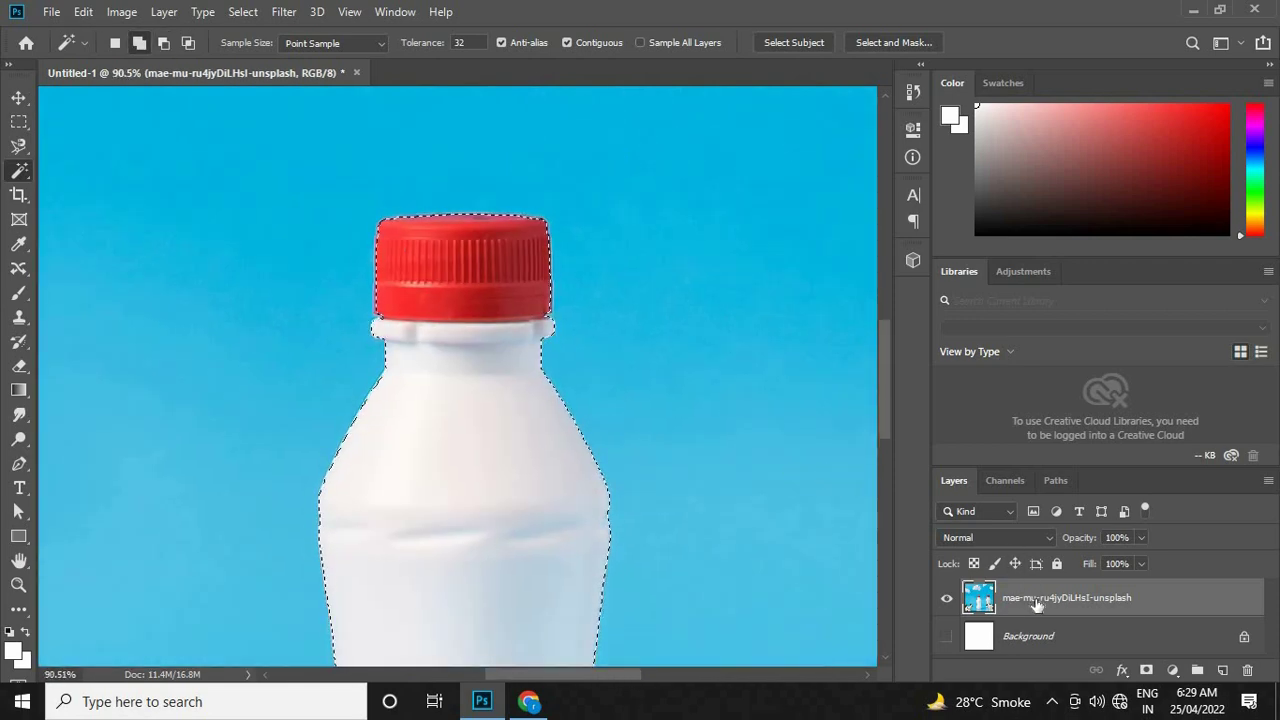
Step: Copy the selected bottle to Layer 1 with Ctrl+J, review it, then delete that layer
{"action": "key", "text": "ctrl+j"}
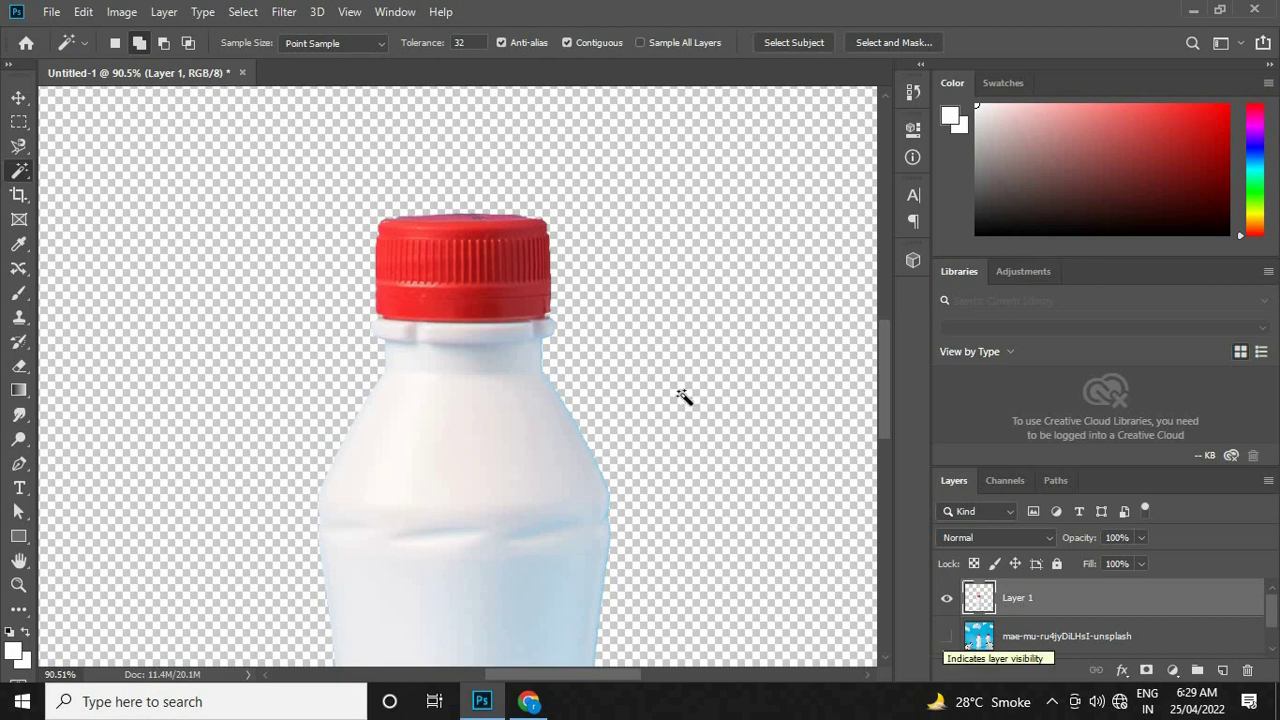
{"action": "scroll", "coordinate": [557, 337], "scroll_direction": "down", "scroll_amount": 5}
{"action": "scroll", "coordinate": [555, 343], "scroll_direction": "down", "scroll_amount": 1}
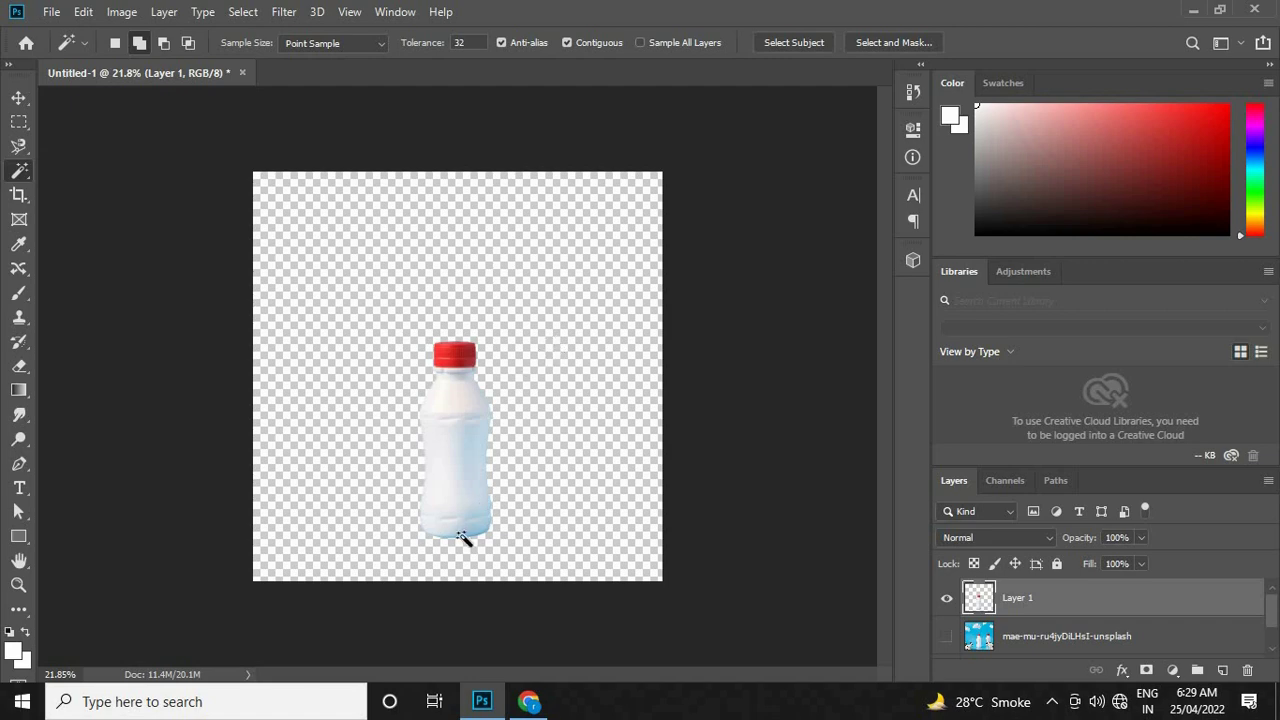
{"action": "scroll", "coordinate": [463, 538], "scroll_direction": "up", "scroll_amount": 3}
{"action": "scroll", "coordinate": [449, 529], "scroll_direction": "up", "scroll_amount": 2}
{"action": "scroll", "coordinate": [506, 320], "scroll_direction": "down", "scroll_amount": 3}
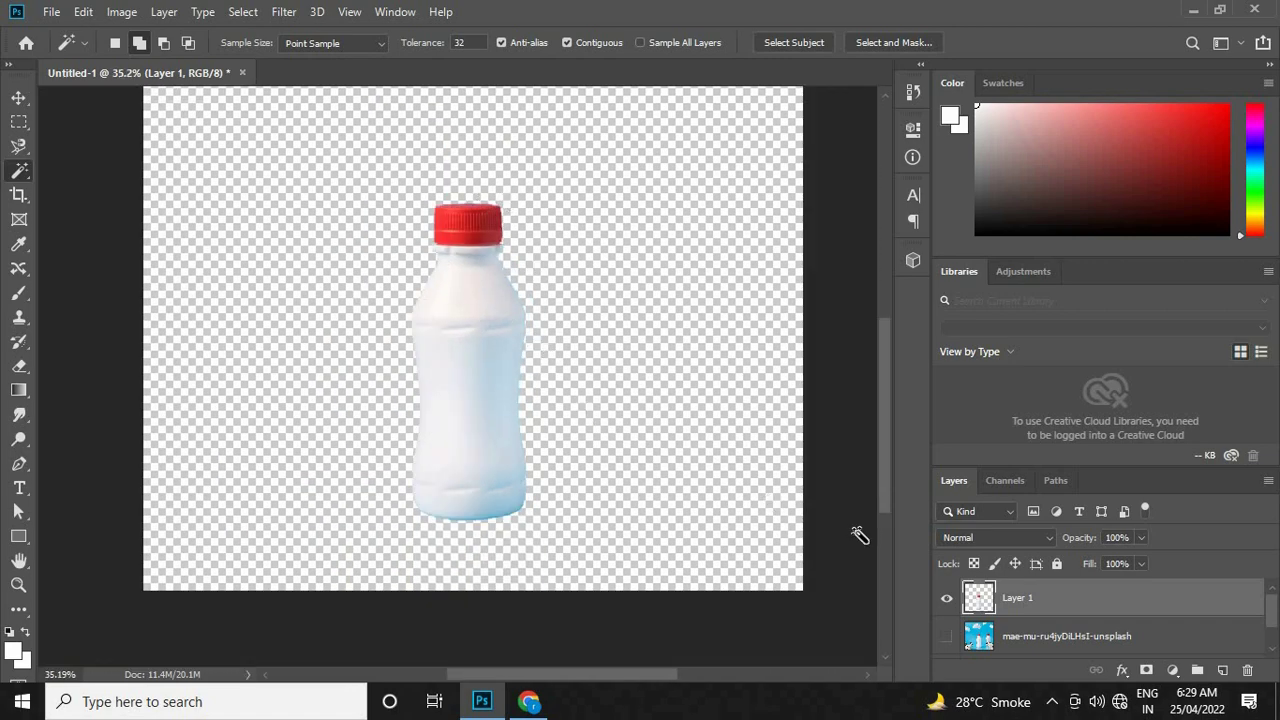
{"action": "key", "text": "Delete"}
{"action": "scroll", "coordinate": [420, 335], "scroll_direction": "down", "scroll_amount": 2}
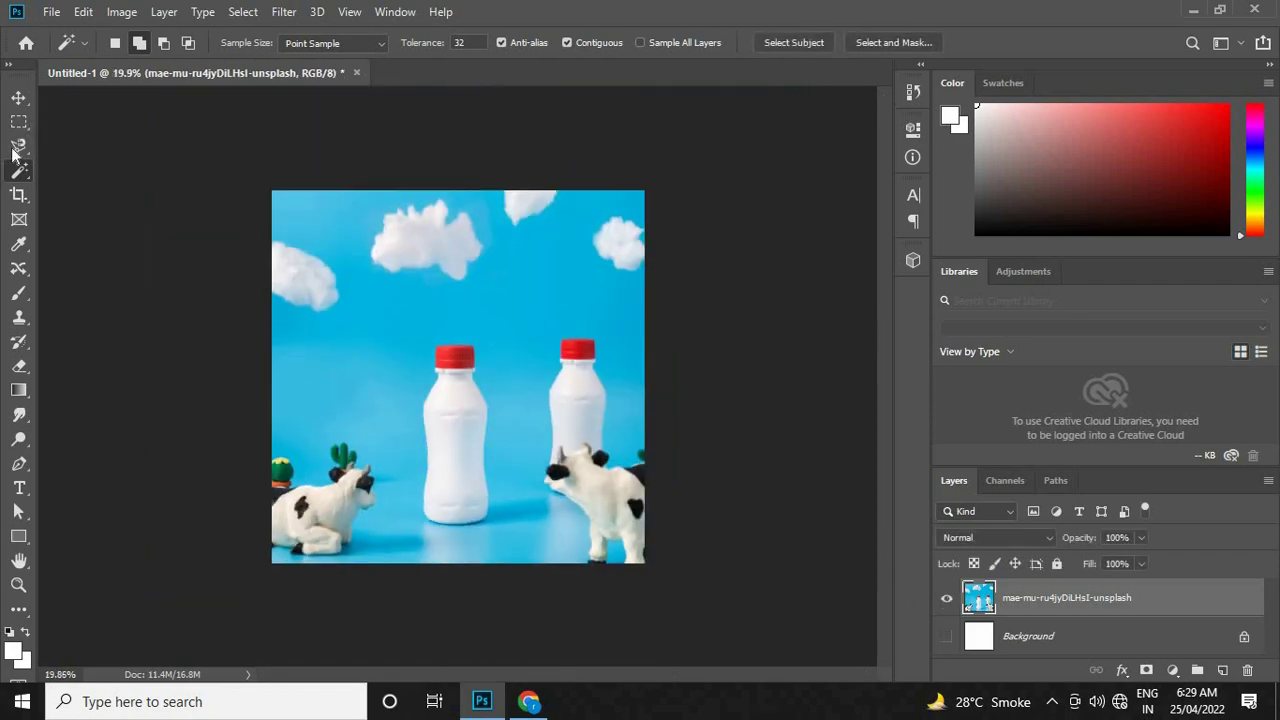
{"action": "scroll", "coordinate": [393, 485], "scroll_direction": "up", "scroll_amount": 3}
{"action": "scroll", "coordinate": [393, 485], "scroll_direction": "up", "scroll_amount": 1}
{"action": "scroll", "coordinate": [300, 240], "scroll_direction": "down", "scroll_amount": 2}
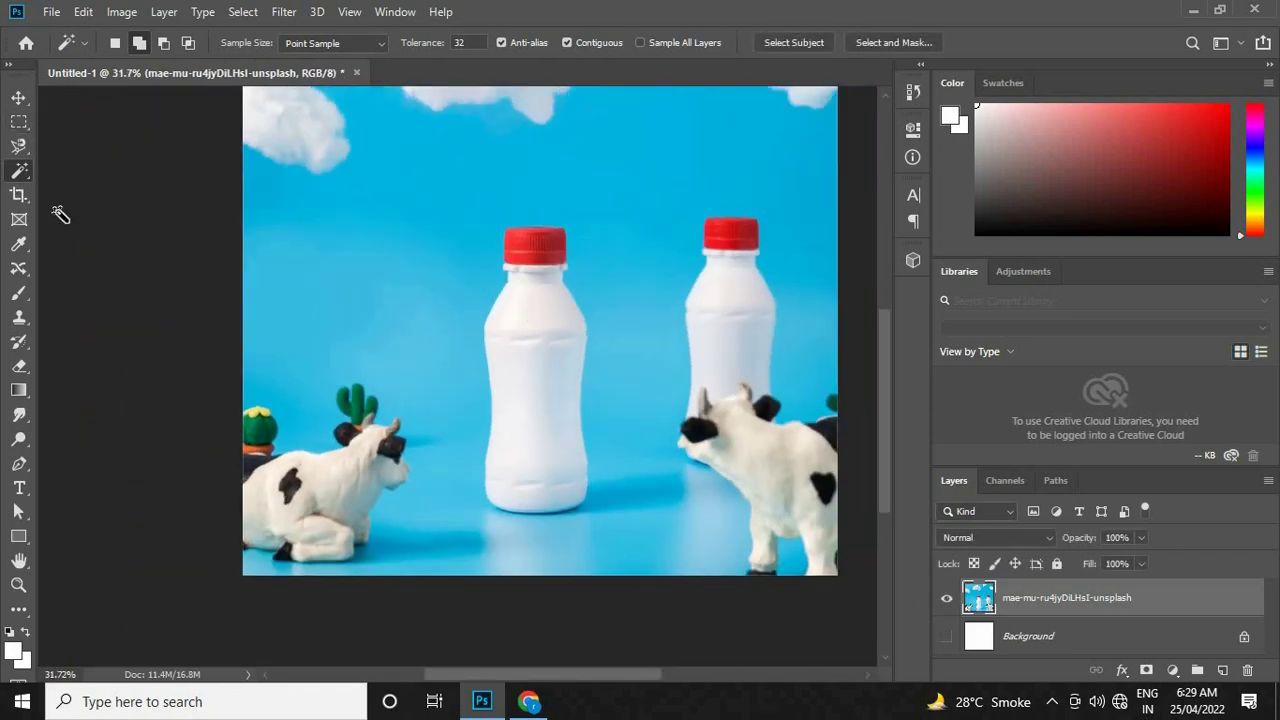
{"action": "scroll", "coordinate": [64, 300], "scroll_direction": "down", "scroll_amount": 1}
{"action": "scroll", "coordinate": [172, 276], "scroll_direction": "up", "scroll_amount": 1}
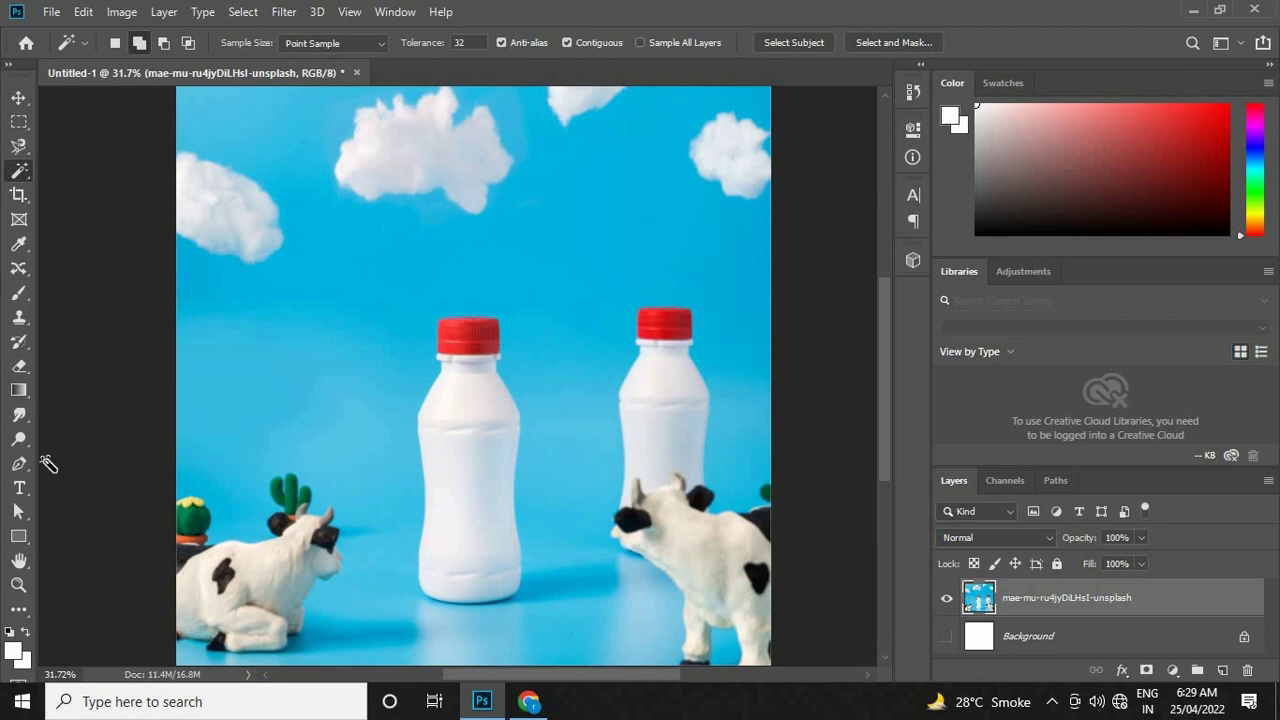
{"action": "left_click", "coordinate": [18, 464]}
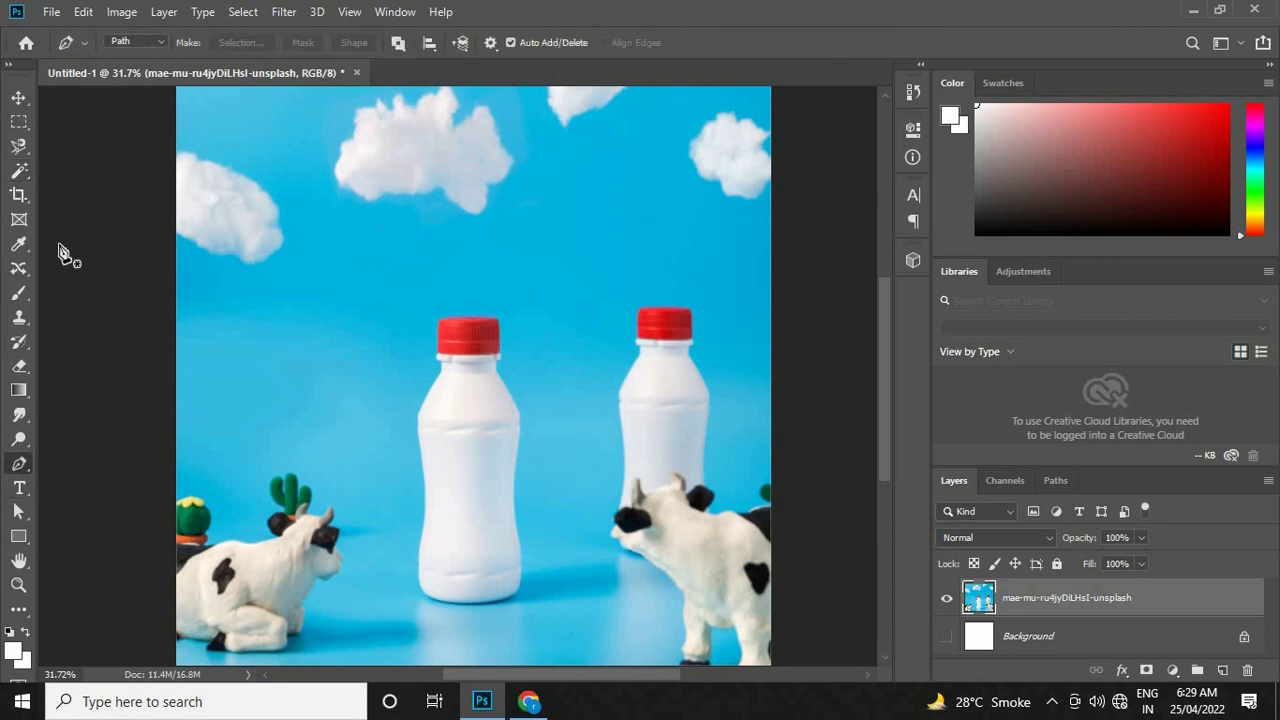
Step: Start the pen path on the bottle's bottom edge with a curved anchor around the corner
{"action": "scroll", "coordinate": [420, 420], "scroll_direction": "up", "scroll_amount": 1}
{"action": "scroll", "coordinate": [386, 486], "scroll_direction": "up", "scroll_amount": 3}
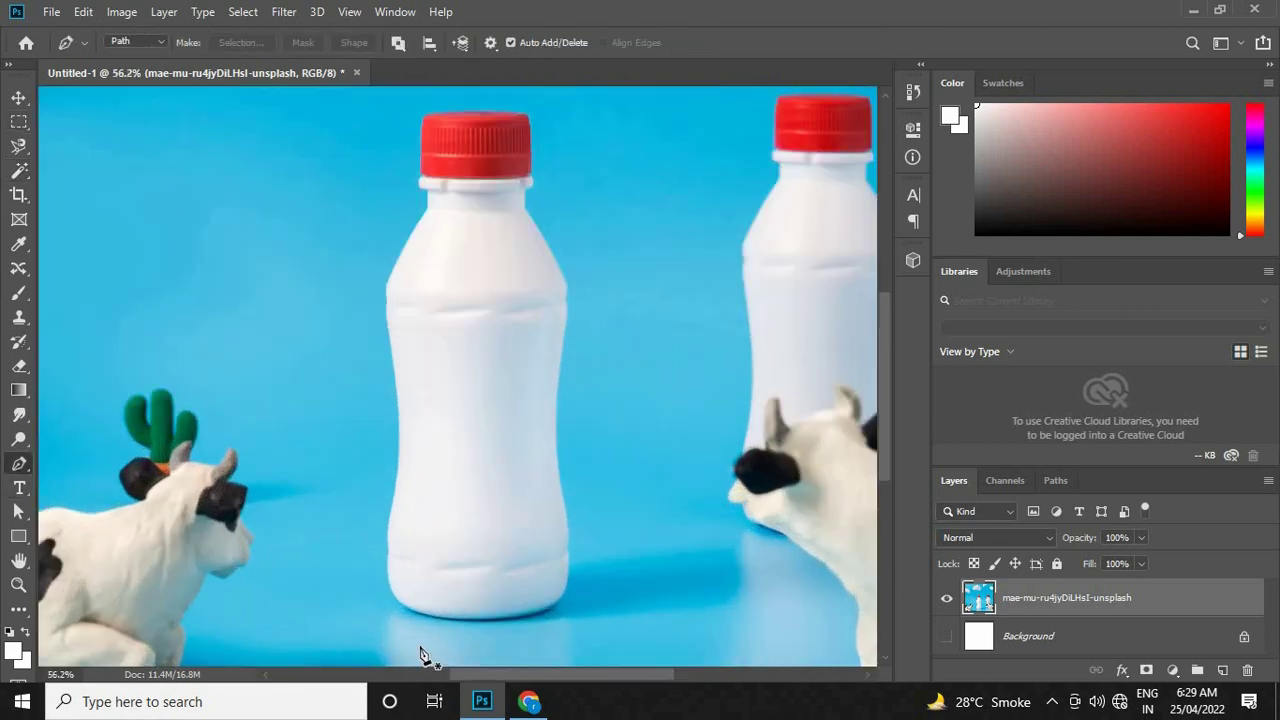
{"action": "scroll", "coordinate": [440, 645], "scroll_direction": "up", "scroll_amount": 2}
{"action": "scroll", "coordinate": [471, 557], "scroll_direction": "up", "scroll_amount": 2}
{"action": "scroll", "coordinate": [571, 594], "scroll_direction": "up", "scroll_amount": 2}
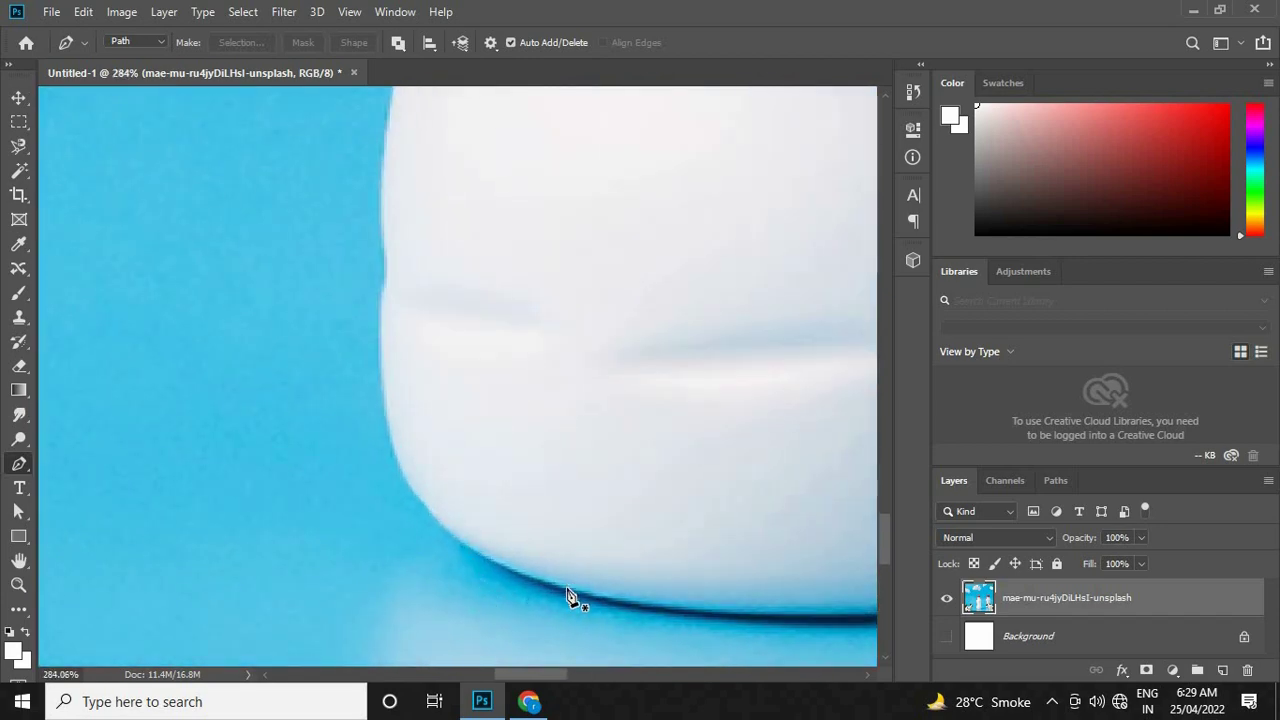
{"action": "left_click", "coordinate": [567, 594]}
{"action": "scroll", "coordinate": [440, 500], "scroll_direction": "up", "scroll_amount": 1}
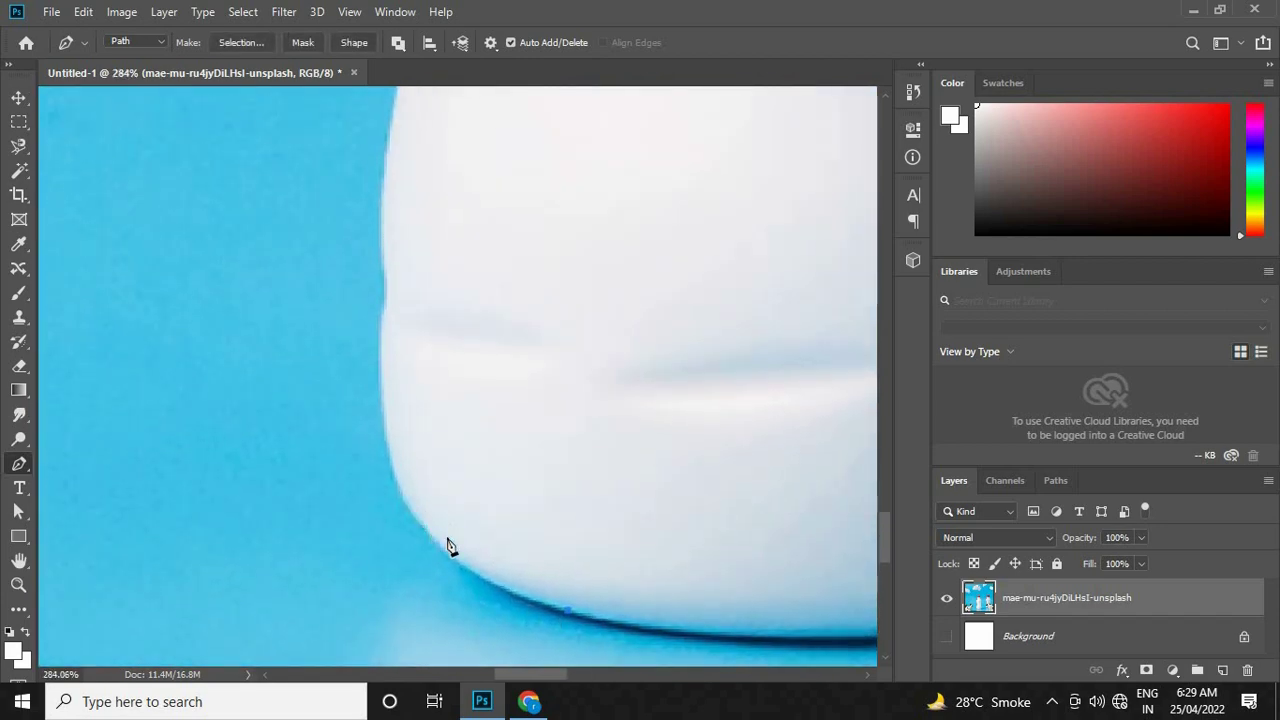
{"action": "scroll", "coordinate": [447, 545], "scroll_direction": "up", "scroll_amount": 1}
{"action": "scroll", "coordinate": [432, 551], "scroll_direction": "up", "scroll_amount": 1}
{"action": "left_click_drag", "start_coordinate": [432, 541], "coordinate": [366, 478]}
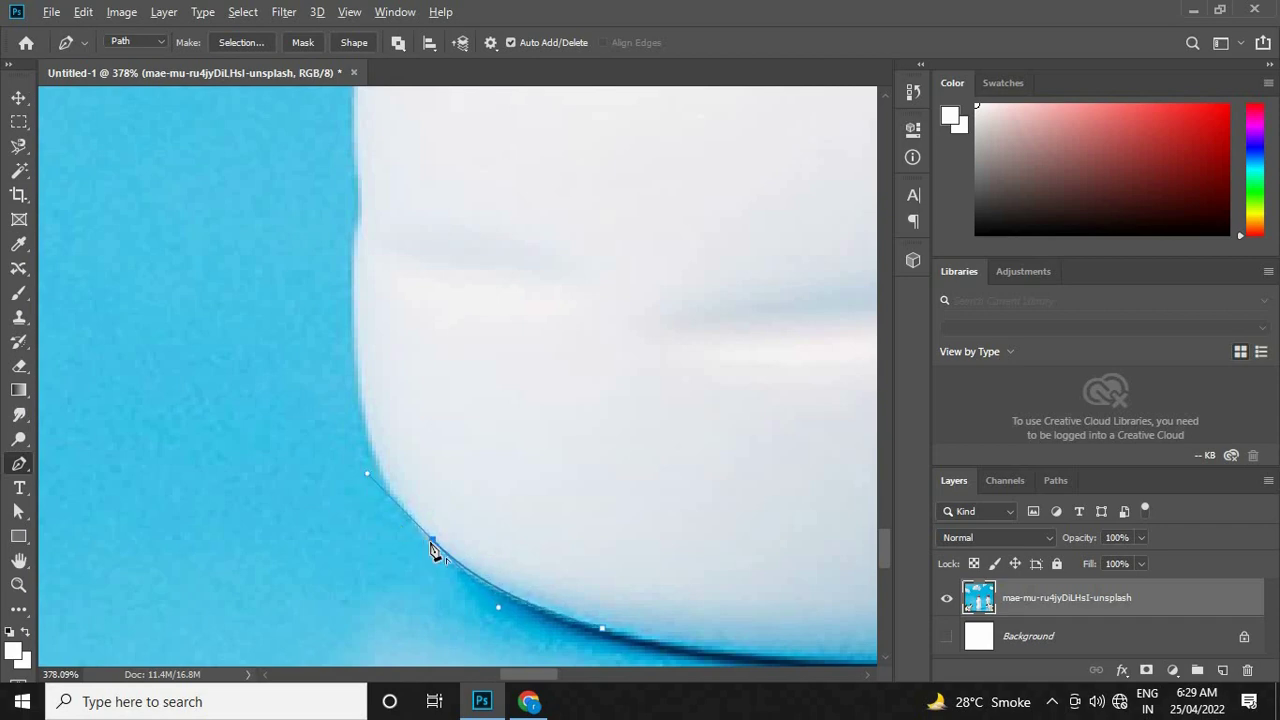
{"action": "left_click", "coordinate": [429, 538], "text": "alt"}
Step: Add curved anchors up the bottle's left edge, trimming their upward handles
{"action": "scroll", "coordinate": [400, 515], "scroll_direction": "up", "scroll_amount": 2}
{"action": "left_click_drag", "start_coordinate": [384, 483], "coordinate": [369, 420]}
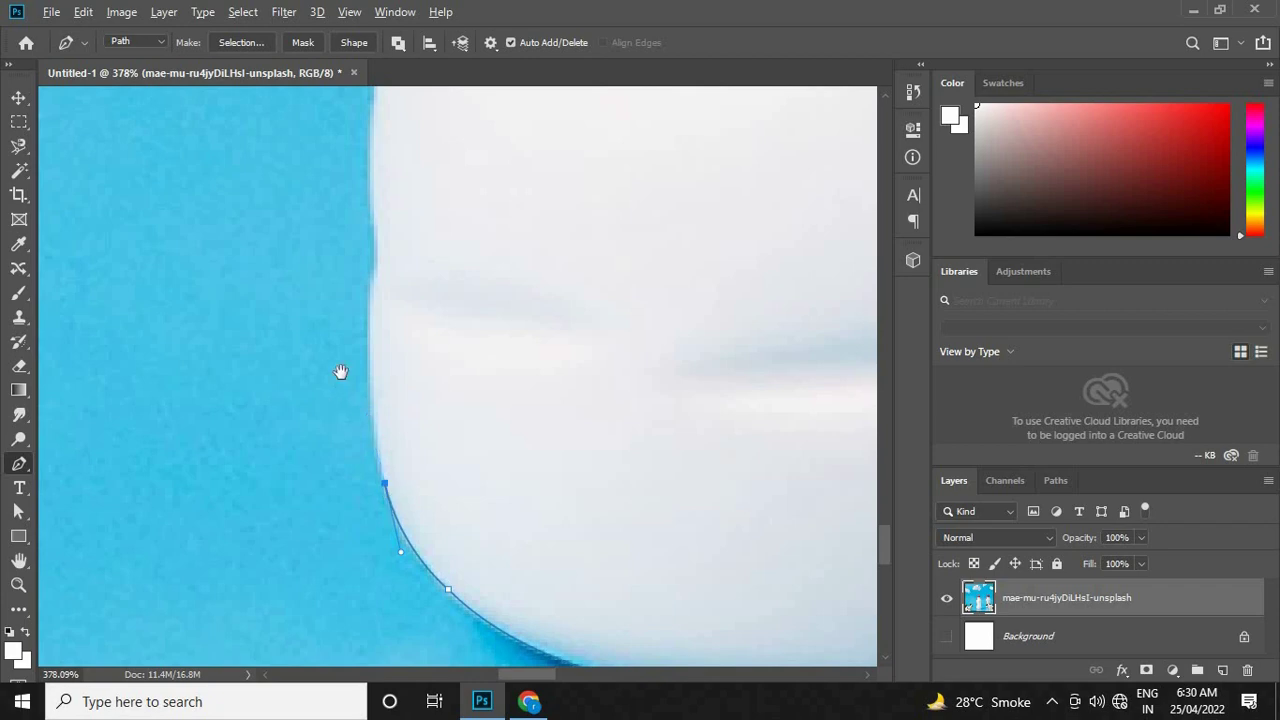
{"action": "scroll", "coordinate": [437, 400], "scroll_direction": "up", "scroll_amount": 3}
{"action": "scroll", "coordinate": [447, 458], "scroll_direction": "up", "scroll_amount": 2}
{"action": "left_click_drag", "start_coordinate": [447, 448], "coordinate": [459, 372]}
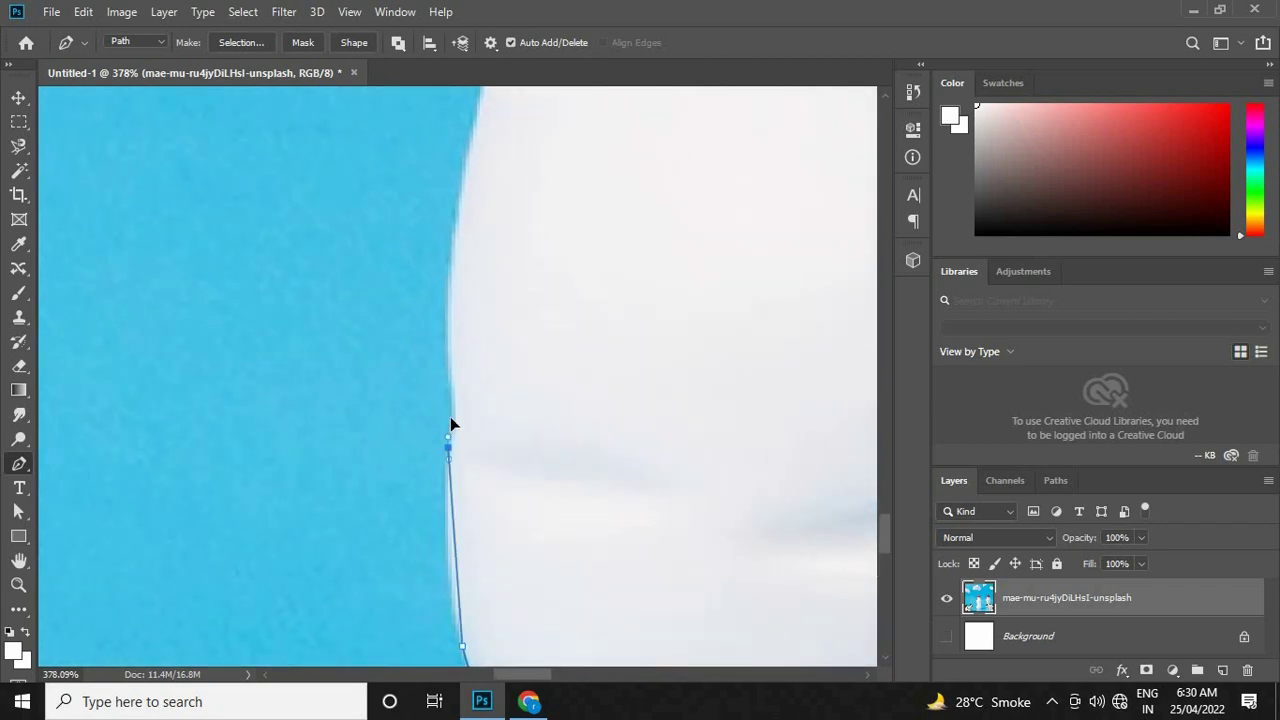
{"action": "left_click", "coordinate": [447, 448], "text": "alt"}
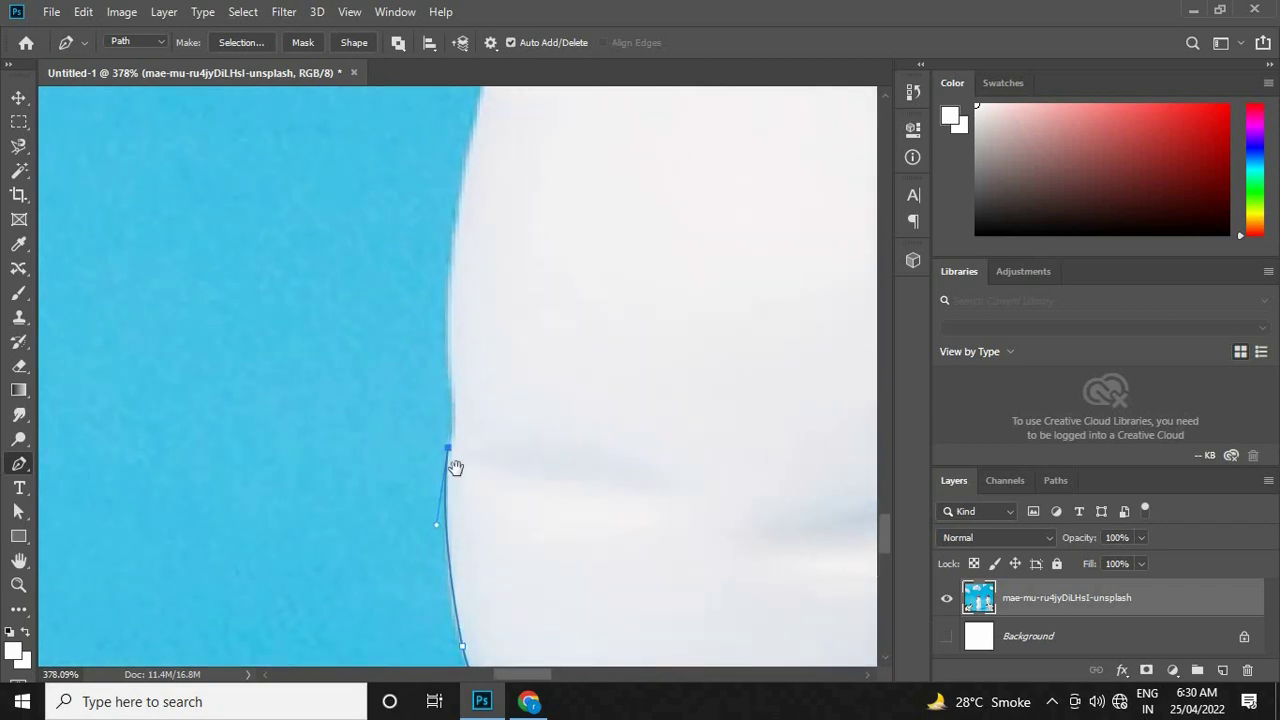
{"action": "scroll", "coordinate": [450, 430], "scroll_direction": "up", "scroll_amount": 2}
{"action": "left_click", "coordinate": [447, 424]}
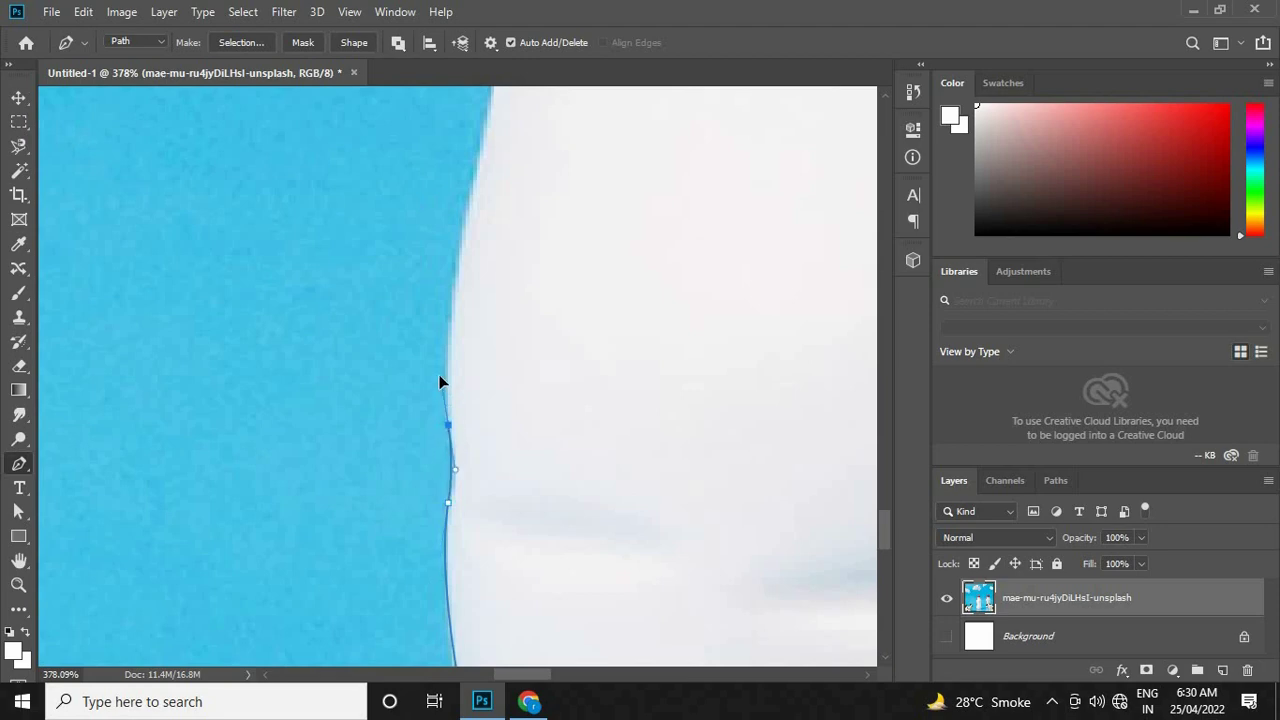
{"action": "left_click", "coordinate": [450, 363]}
{"action": "scroll", "coordinate": [455, 450], "scroll_direction": "up", "scroll_amount": 2}
{"action": "scroll", "coordinate": [462, 540], "scroll_direction": "up", "scroll_amount": 5}
{"action": "left_click_drag", "start_coordinate": [474, 445], "coordinate": [497, 366]}
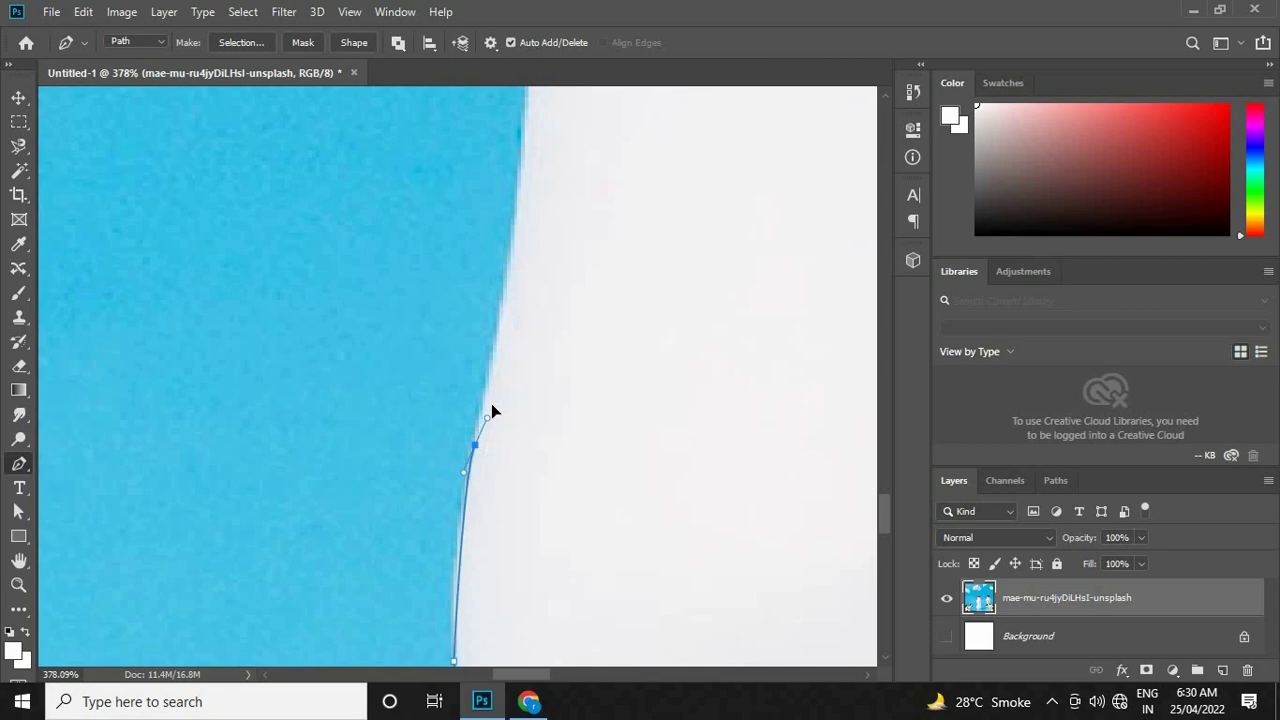
{"action": "left_click", "coordinate": [474, 445], "text": "alt"}
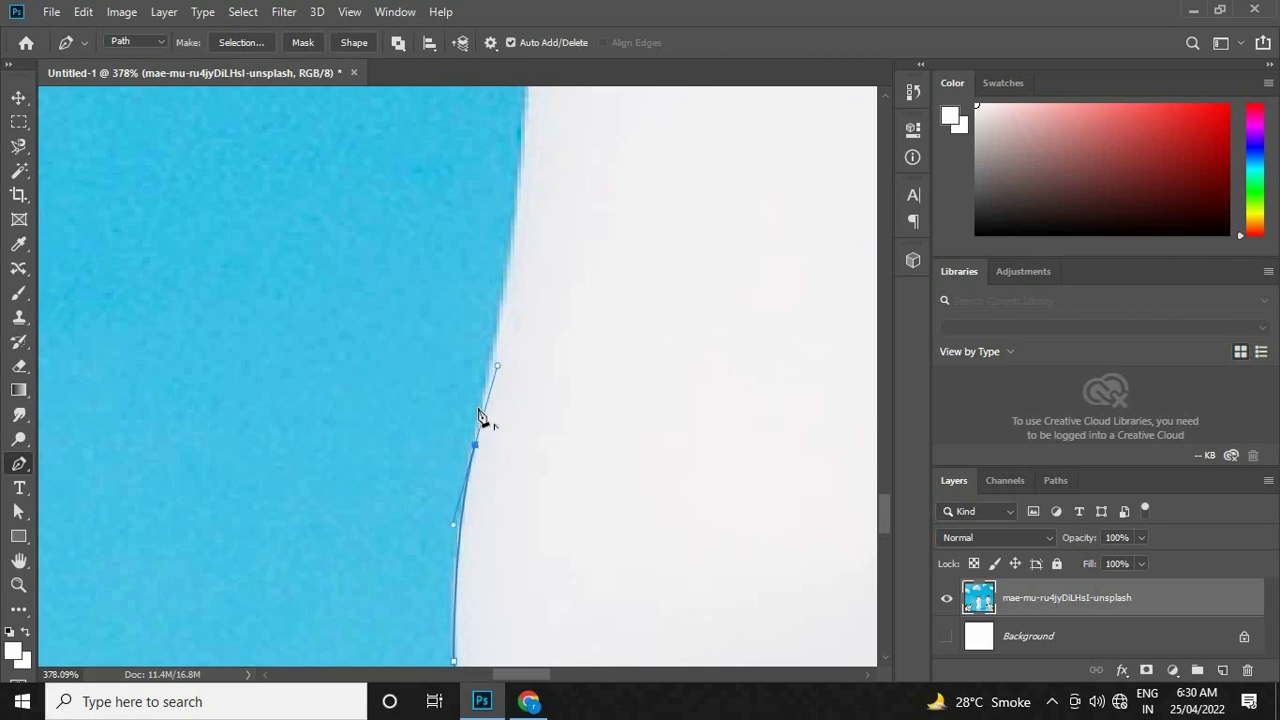
Step: Continue smooth anchors higher up the edge, undoing and re-placing one badly curved anchor
{"action": "scroll", "coordinate": [503, 517], "scroll_direction": "up", "scroll_amount": 2}
{"action": "scroll", "coordinate": [515, 420], "scroll_direction": "up", "scroll_amount": 2}
{"action": "left_click_drag", "start_coordinate": [522, 363], "coordinate": [526, 326]}
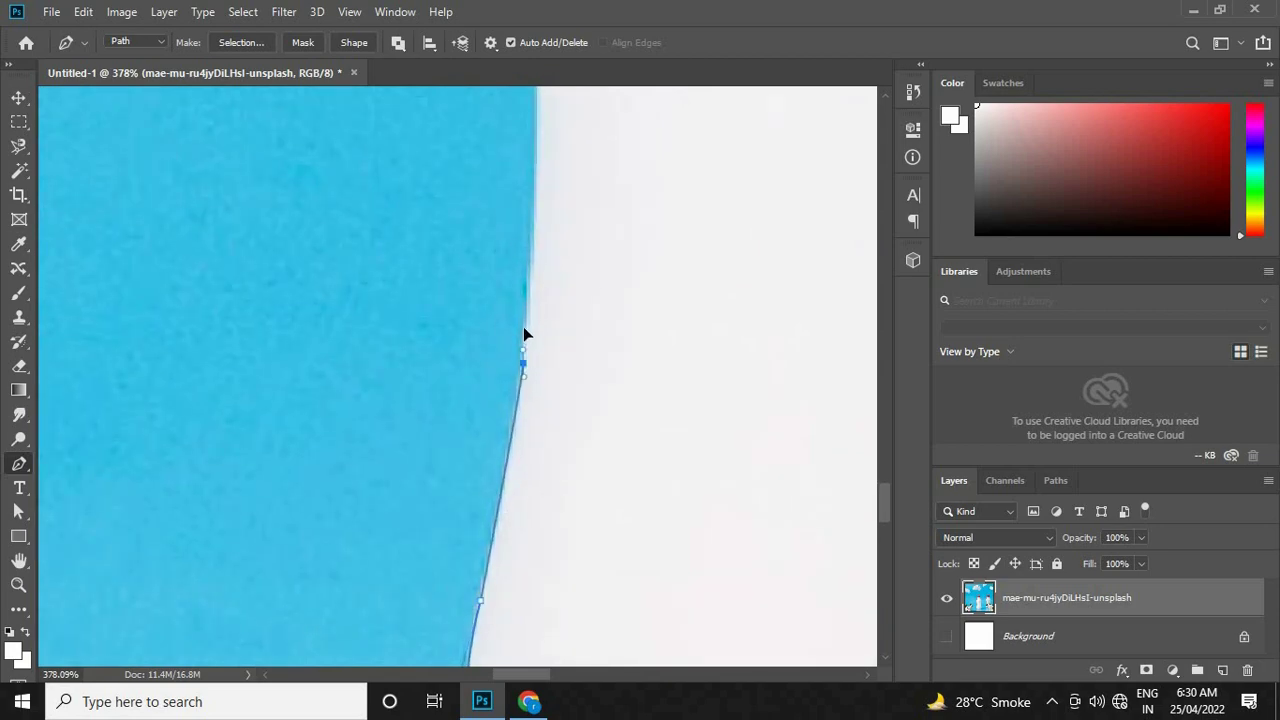
{"action": "left_click", "coordinate": [522, 364], "text": "alt"}
{"action": "scroll", "coordinate": [528, 450], "scroll_direction": "up", "scroll_amount": 5}
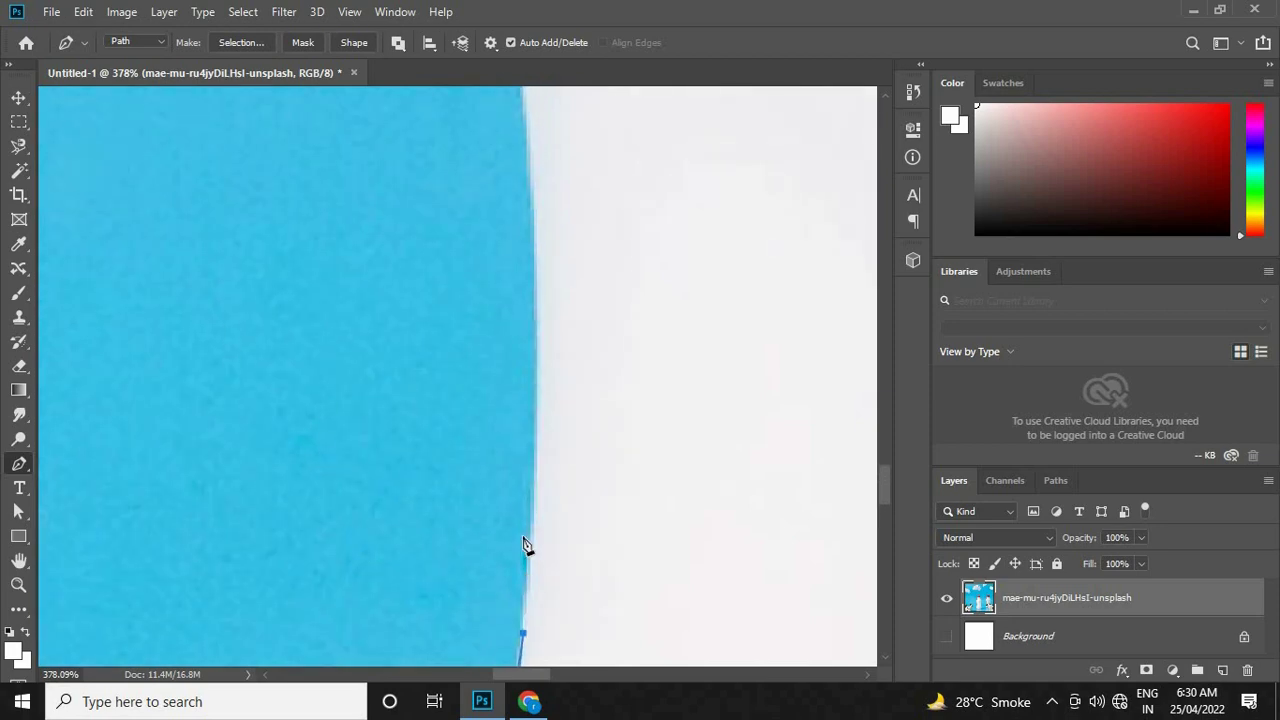
{"action": "left_click_drag", "start_coordinate": [538, 327], "coordinate": [530, 222]}
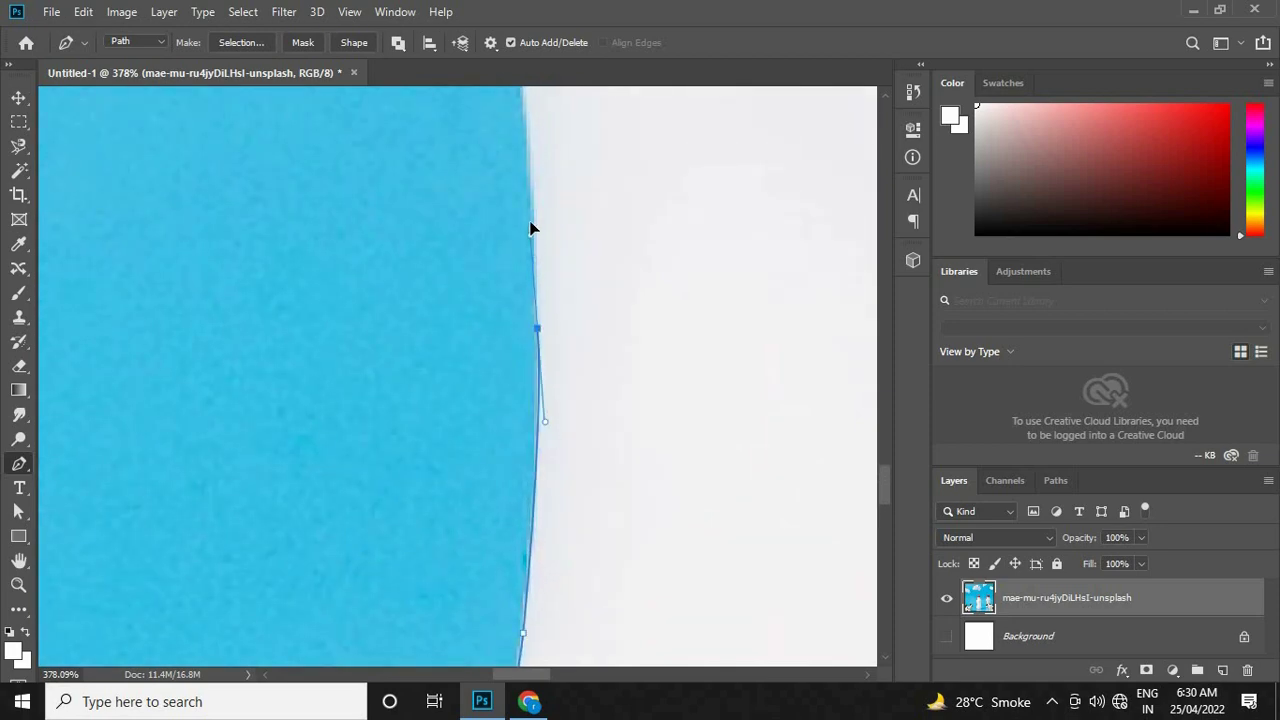
{"action": "left_click", "coordinate": [538, 328], "text": "alt"}
{"action": "scroll", "coordinate": [540, 400], "scroll_direction": "up", "scroll_amount": 5}
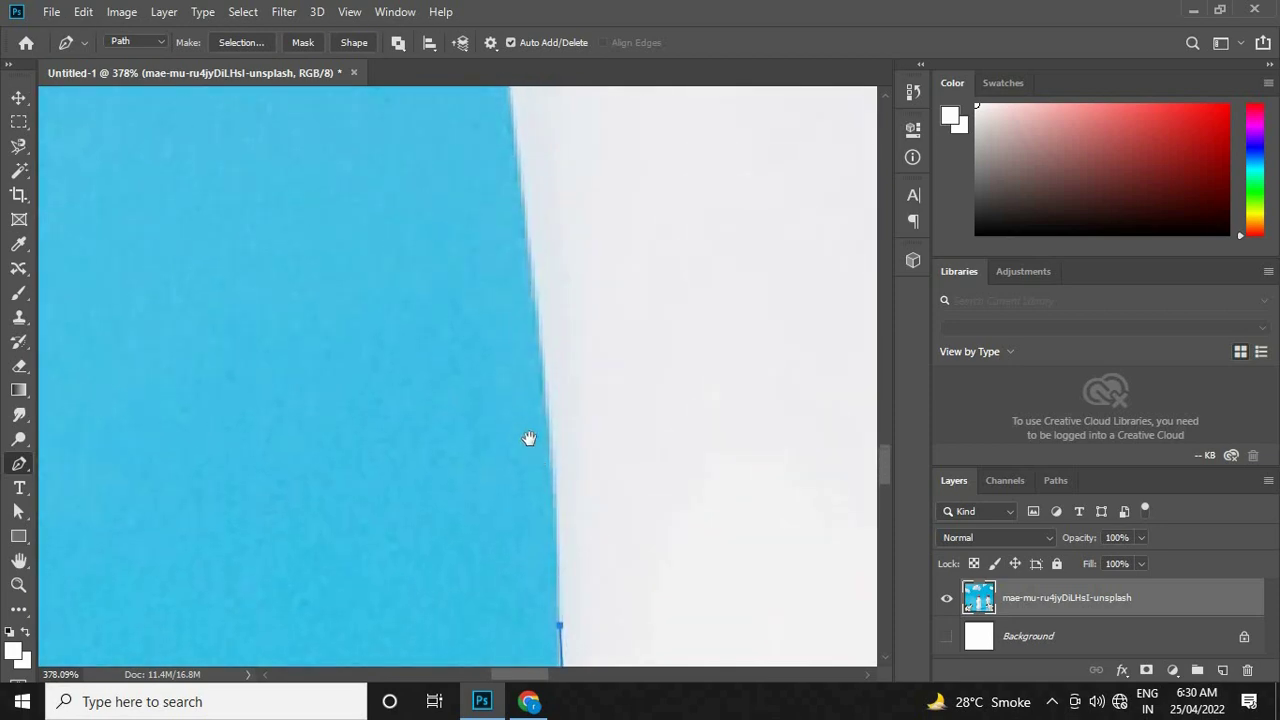
{"action": "left_click_drag", "start_coordinate": [530, 303], "coordinate": [518, 257]}
{"action": "key", "text": "Escape"}
{"action": "left_click_drag", "start_coordinate": [534, 302], "coordinate": [516, 194]}
{"action": "key", "text": "ctrl+z"}
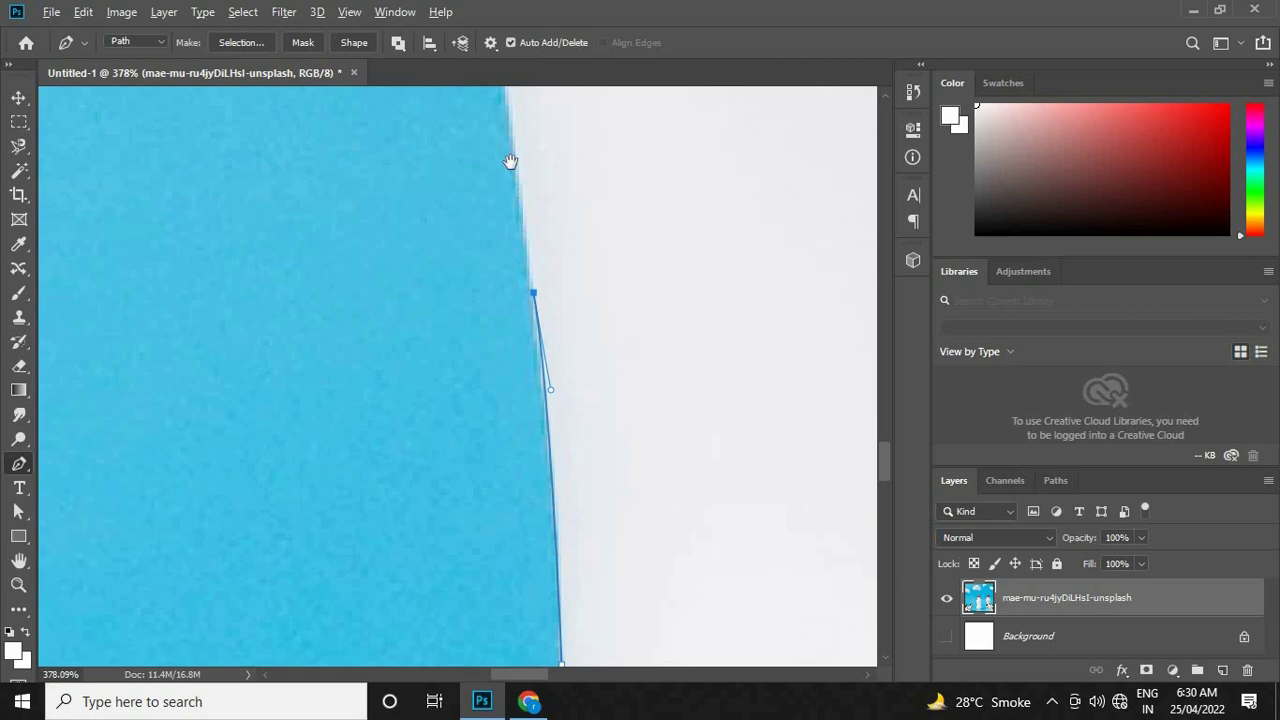
{"action": "scroll", "coordinate": [536, 320], "scroll_direction": "up", "scroll_amount": 2}
{"action": "left_click_drag", "start_coordinate": [534, 319], "coordinate": [524, 288]}
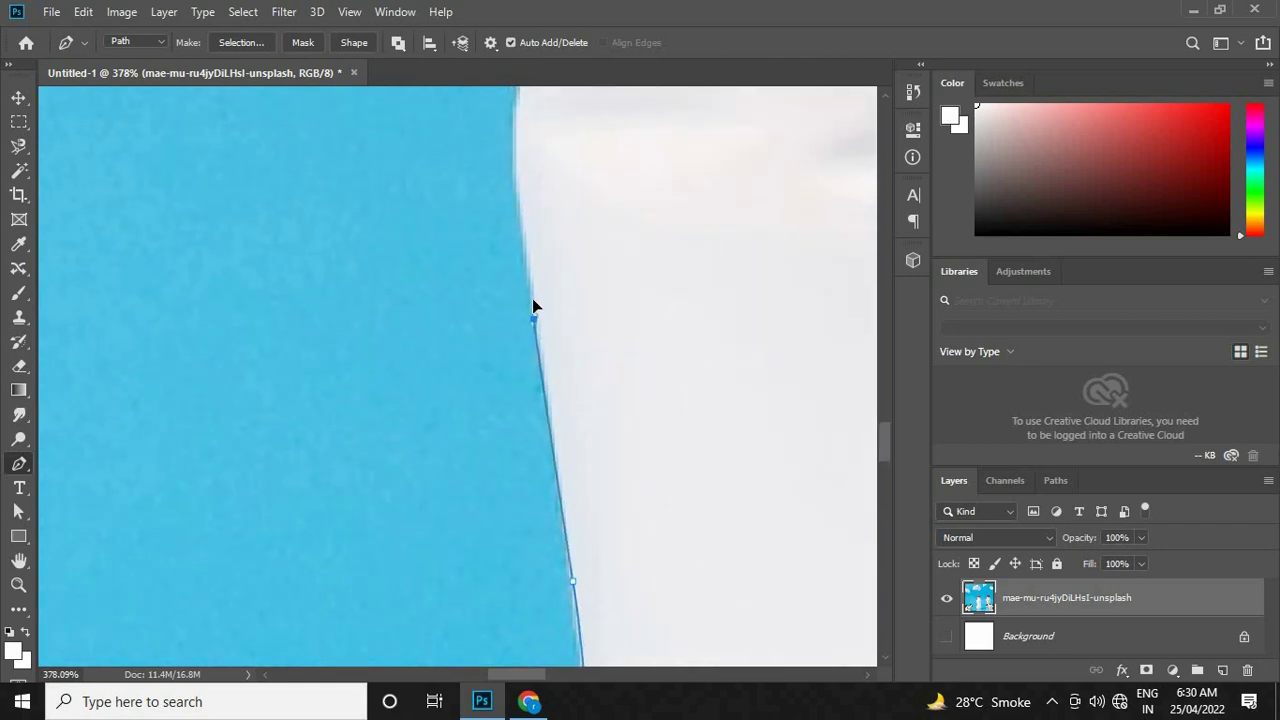
Step: Add curved anchors where the edge bends, up the shoulder toward the neck
{"action": "scroll", "coordinate": [505, 440], "scroll_direction": "up", "scroll_amount": 3}
{"action": "left_click_drag", "start_coordinate": [497, 378], "coordinate": [503, 341]}
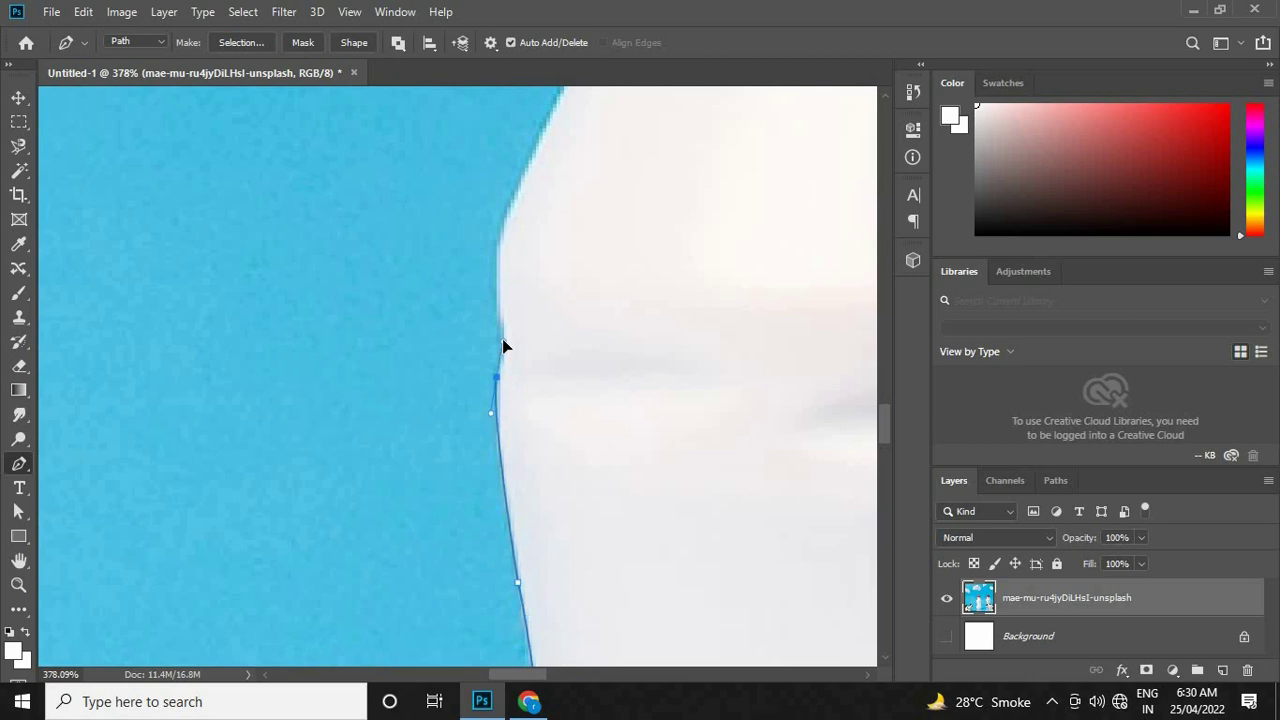
{"action": "scroll", "coordinate": [507, 460], "scroll_direction": "up", "scroll_amount": 2}
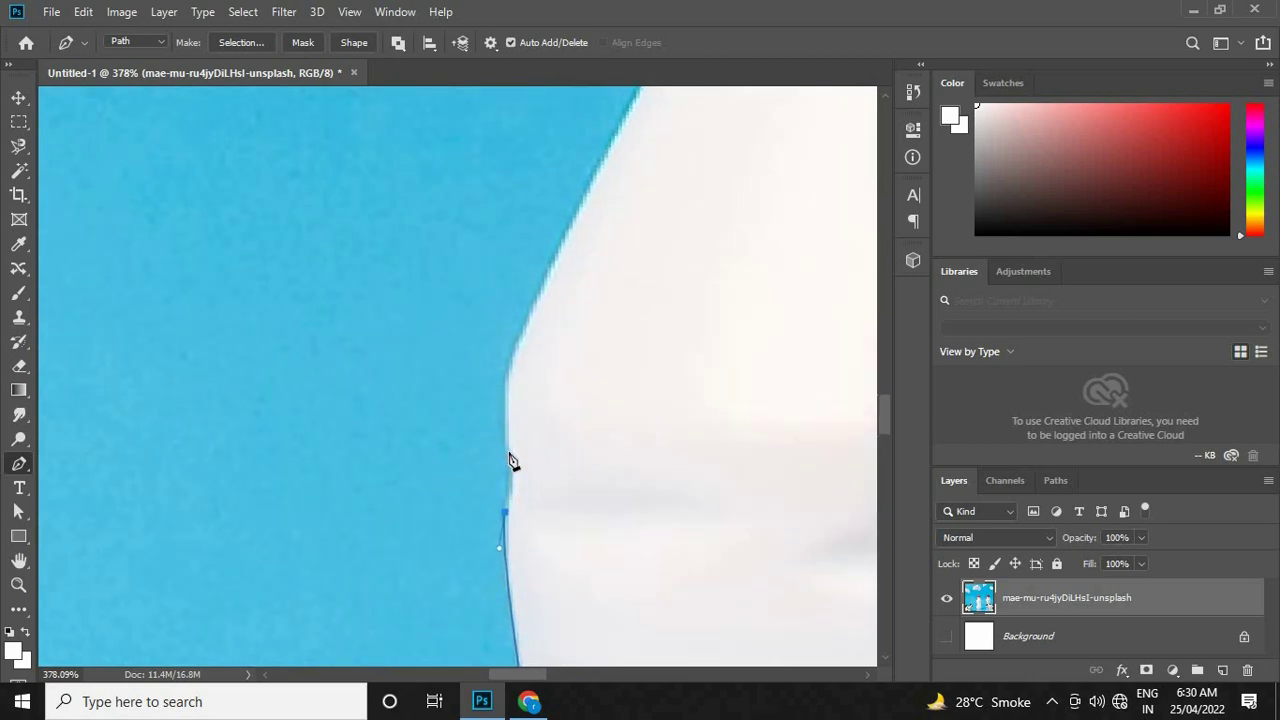
{"action": "left_click_drag", "start_coordinate": [501, 431], "coordinate": [500, 427]}
{"action": "scroll", "coordinate": [512, 420], "scroll_direction": "up", "scroll_amount": 2}
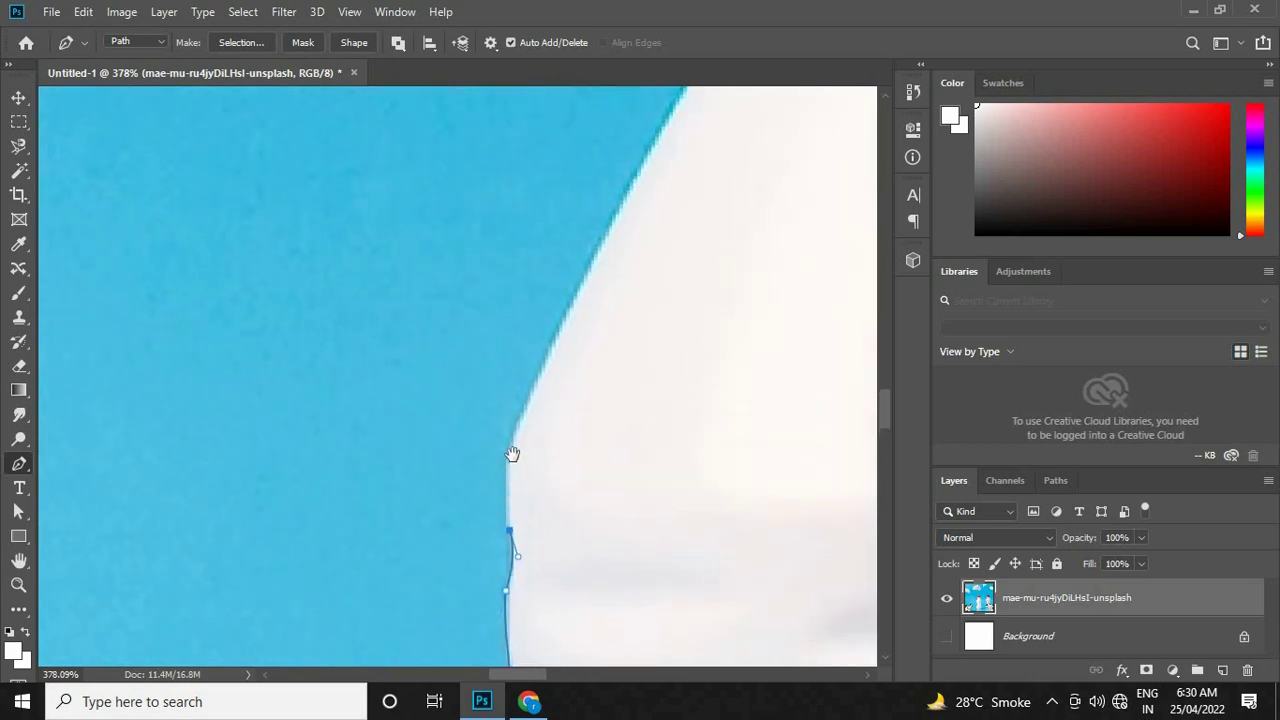
{"action": "left_click_drag", "start_coordinate": [520, 457], "coordinate": [541, 423]}
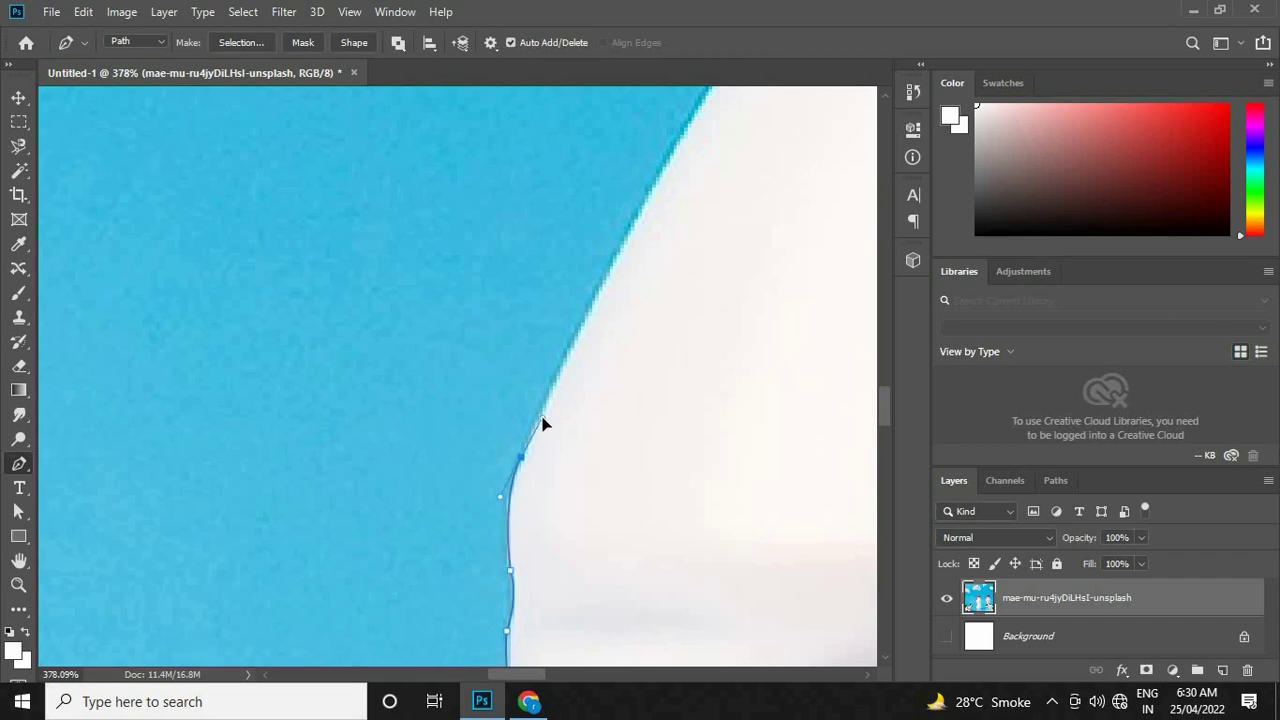
{"action": "scroll", "coordinate": [545, 412], "scroll_direction": "up", "scroll_amount": 2}
{"action": "scroll", "coordinate": [554, 480], "scroll_direction": "up", "scroll_amount": 2}
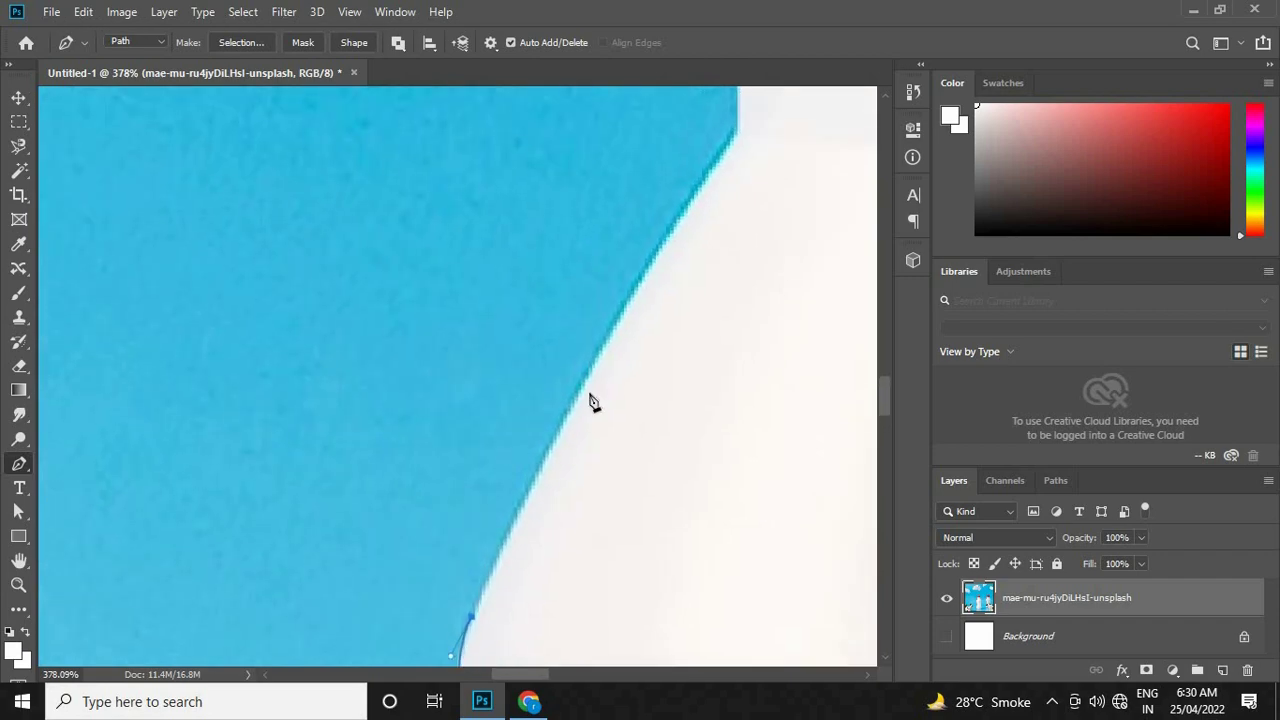
{"action": "left_click_drag", "start_coordinate": [588, 381], "coordinate": [614, 341]}
{"action": "scroll", "coordinate": [600, 500], "scroll_direction": "up", "scroll_amount": 4}
{"action": "left_click_drag", "start_coordinate": [667, 428], "coordinate": [713, 358]}
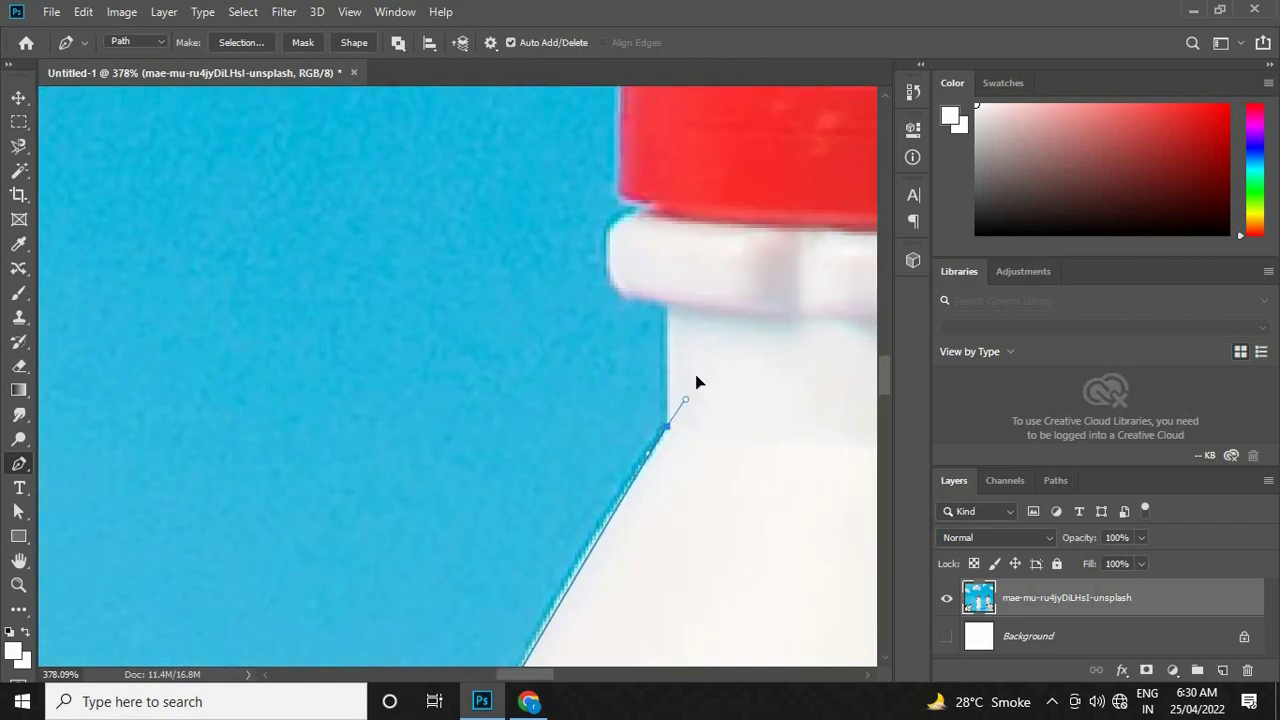
Step: Add Pen anchors up the neck edge and around the white collar's lower corner, undoing a misplaced point
{"action": "left_click", "coordinate": [667, 429], "text": "alt"}
{"action": "scroll", "coordinate": [630, 525], "scroll_direction": "up", "scroll_amount": 4}
{"action": "left_click", "coordinate": [634, 478]}
{"action": "left_click", "coordinate": [584, 462]}
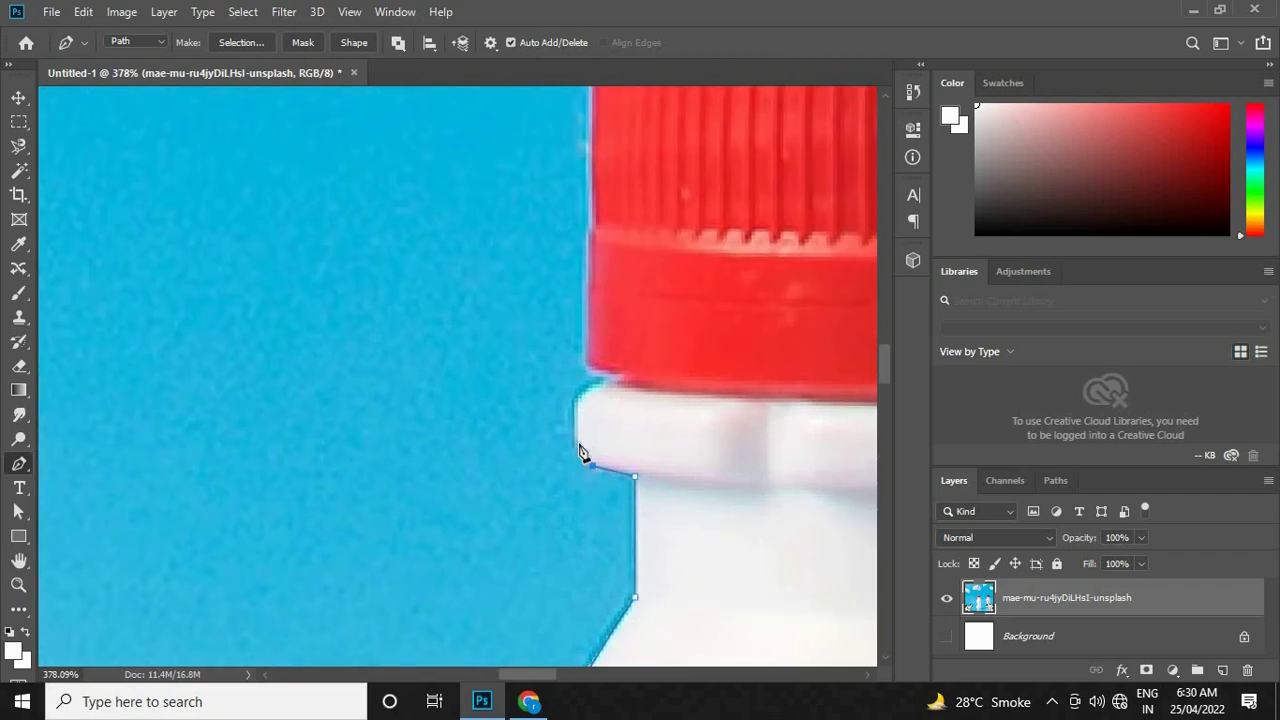
{"action": "key", "text": "ctrl+z"}
{"action": "scroll", "coordinate": [600, 440], "scroll_direction": "up", "scroll_amount": 2, "text": "alt"}
{"action": "left_click", "coordinate": [632, 485]}
{"action": "left_click", "coordinate": [632, 485], "text": "alt"}
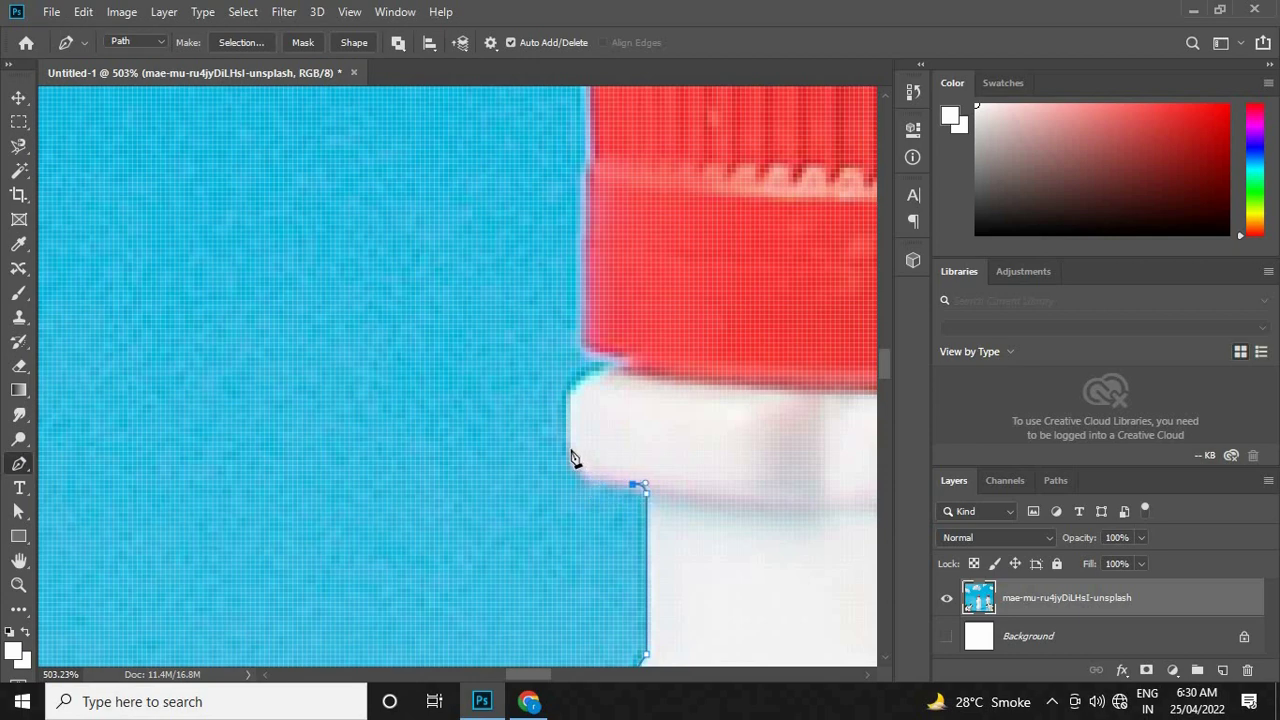
{"action": "left_click_drag", "start_coordinate": [565, 408], "coordinate": [566, 458]}
Step: Trace up the collar's side to the cap's left edge, undoing two misplaced anchors
{"action": "scroll", "coordinate": [551, 549], "scroll_direction": "up", "scroll_amount": 2}
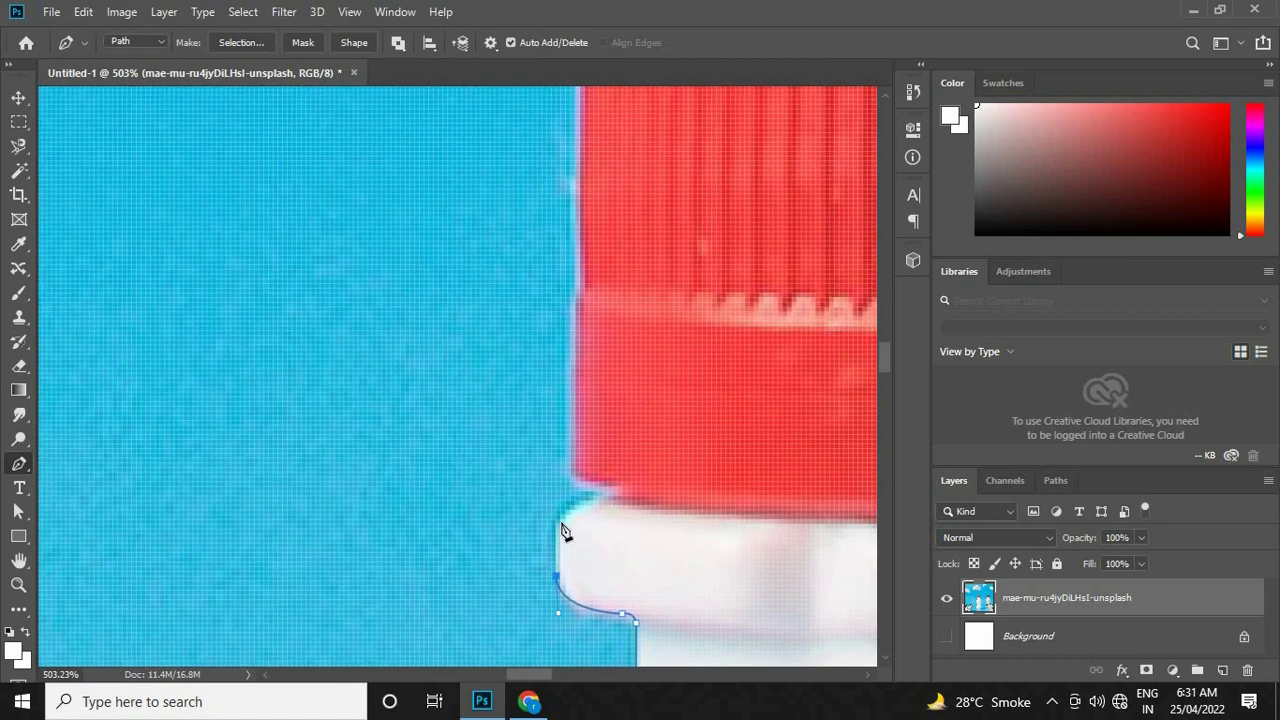
{"action": "left_click_drag", "start_coordinate": [566, 512], "coordinate": [585, 499]}
{"action": "left_click", "coordinate": [567, 514], "text": "alt"}
{"action": "left_click_drag", "start_coordinate": [569, 478], "coordinate": [571, 560]}
{"action": "key", "text": "ctrl+z"}
{"action": "key", "text": "ctrl+z"}
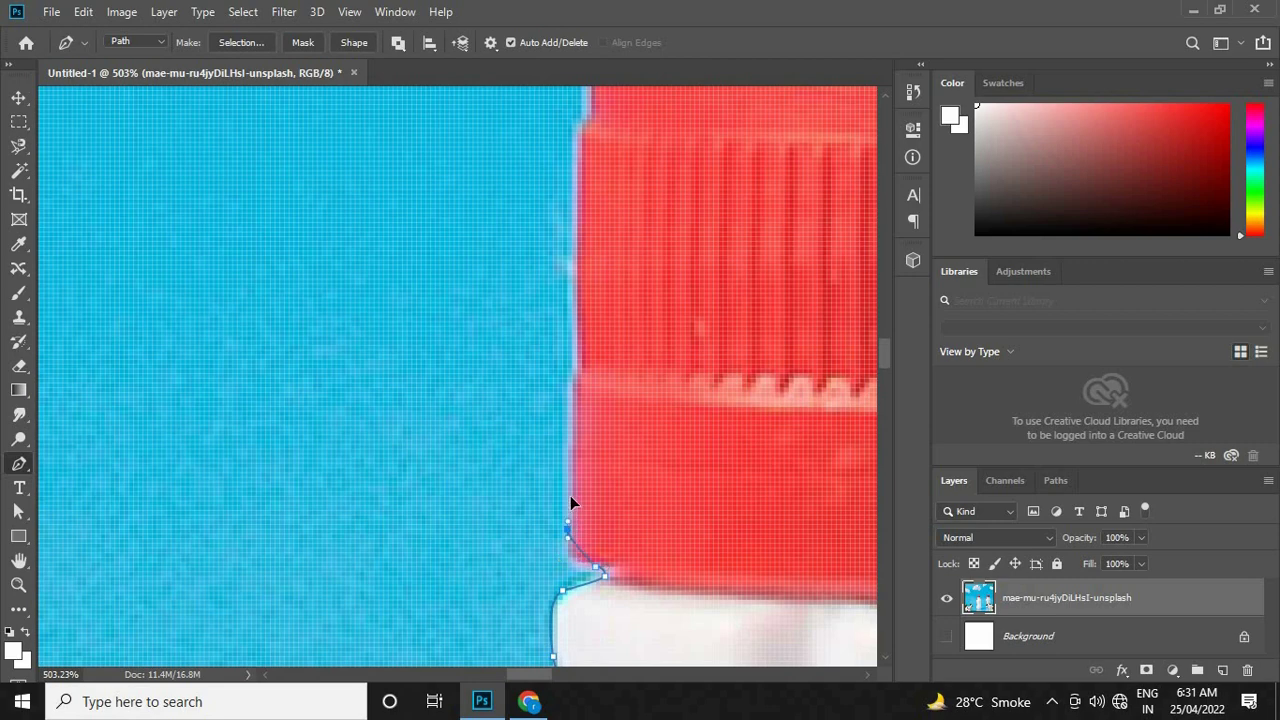
{"action": "left_click_drag", "start_coordinate": [583, 463], "coordinate": [585, 571]}
{"action": "left_click", "coordinate": [576, 494]}
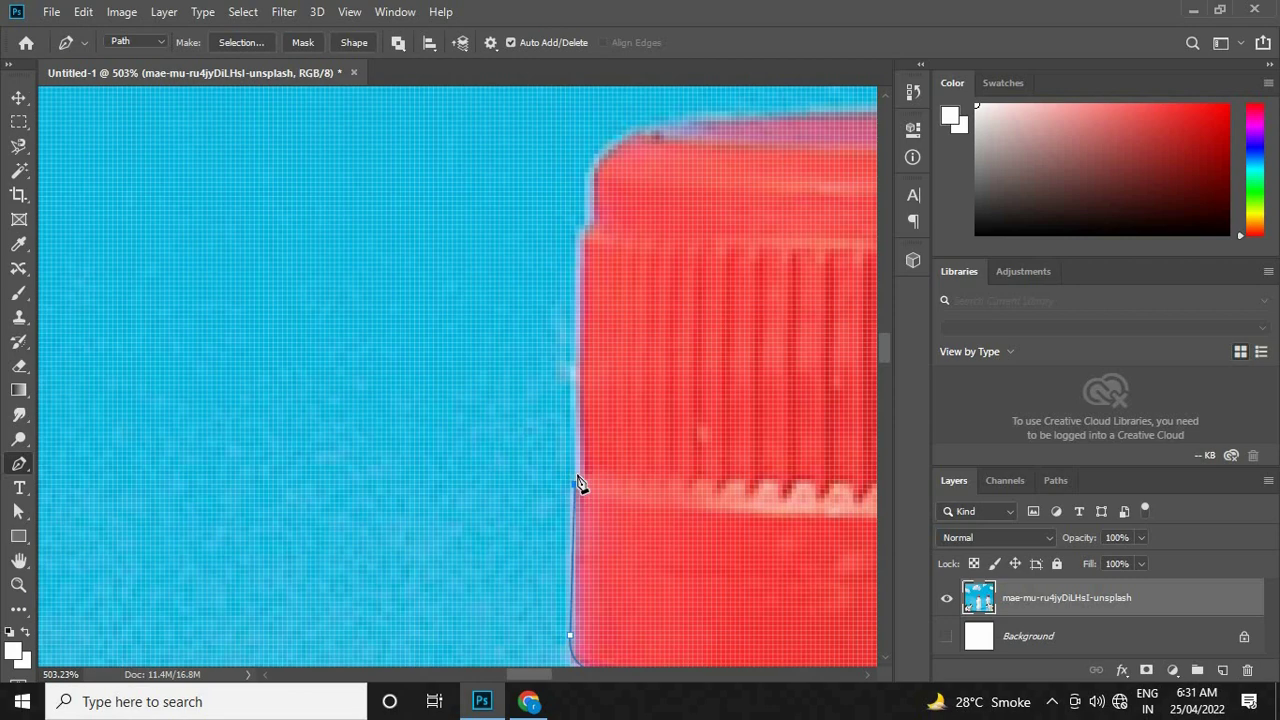
Step: Extend the outline up the cap's left edge and around its rounded top-left corner
{"action": "left_click_drag", "start_coordinate": [586, 510], "coordinate": [584, 595]}
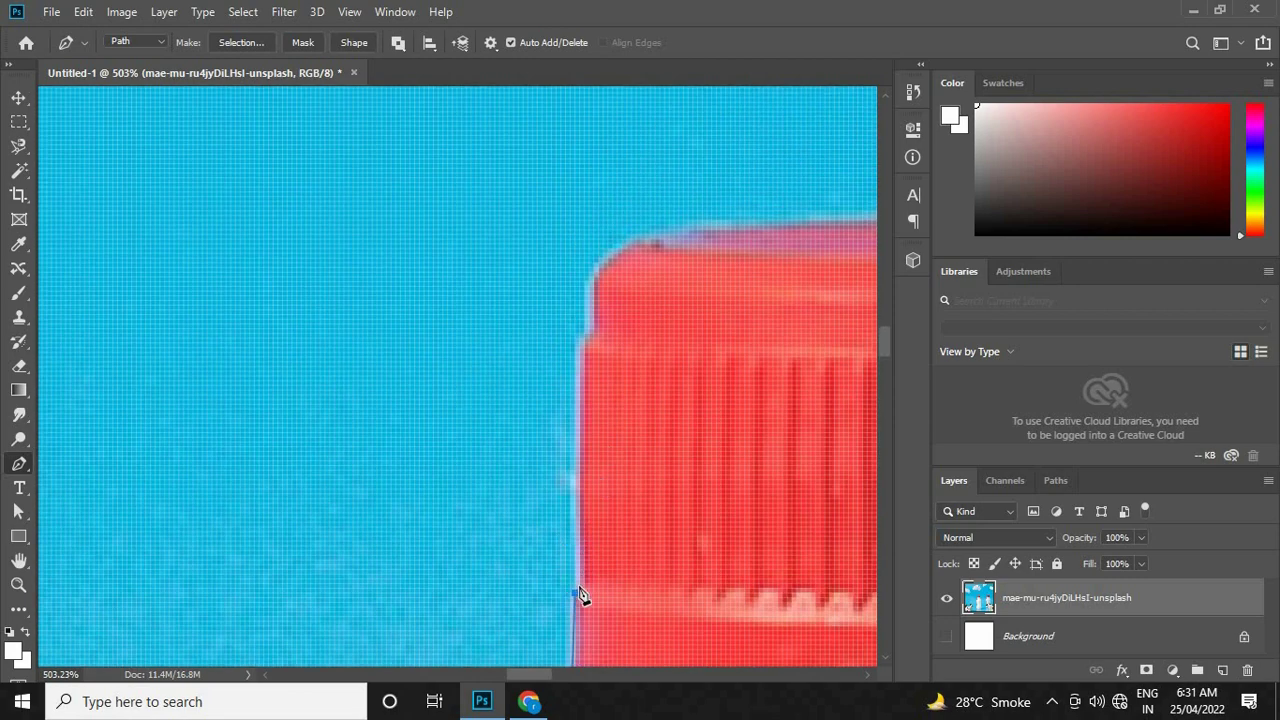
{"action": "scroll", "coordinate": [577, 494], "scroll_direction": "up", "scroll_amount": 3}
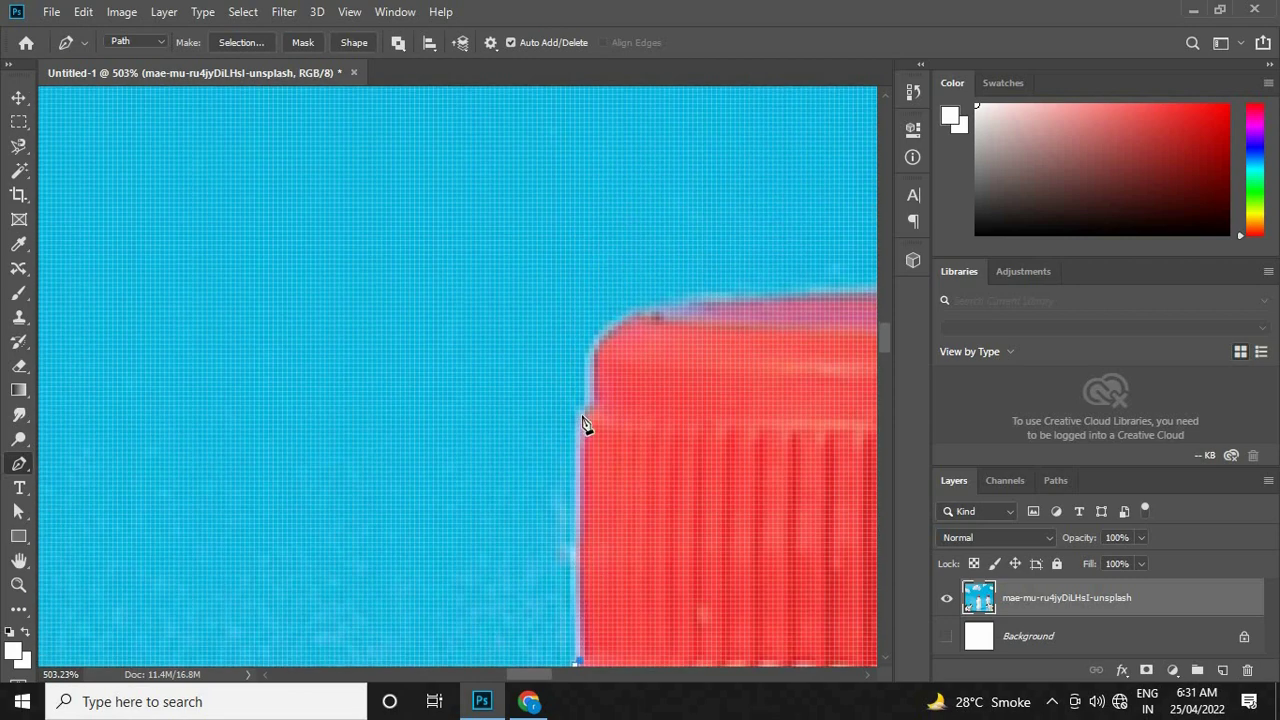
{"action": "left_click", "coordinate": [580, 414]}
{"action": "mouse_move", "coordinate": [553, 466]}
{"action": "left_mouse_down"}
{"action": "mouse_move", "coordinate": [528, 522]}
{"action": "mouse_move", "coordinate": [471, 471]}
{"action": "mouse_move", "coordinate": [551, 480]}
{"action": "mouse_move", "coordinate": [312, 411]}
{"action": "left_mouse_up"}
{"action": "left_click", "coordinate": [548, 497]}
{"action": "left_click", "coordinate": [508, 477]}
Step: Place anchors across the cap's top edge and round its right corner
{"action": "left_click", "coordinate": [395, 390]}
{"action": "left_click", "coordinate": [590, 408]}
{"action": "left_click", "coordinate": [632, 411]}
{"action": "left_click", "coordinate": [645, 408]}
{"action": "left_click_drag", "start_coordinate": [643, 462], "coordinate": [591, 242]}
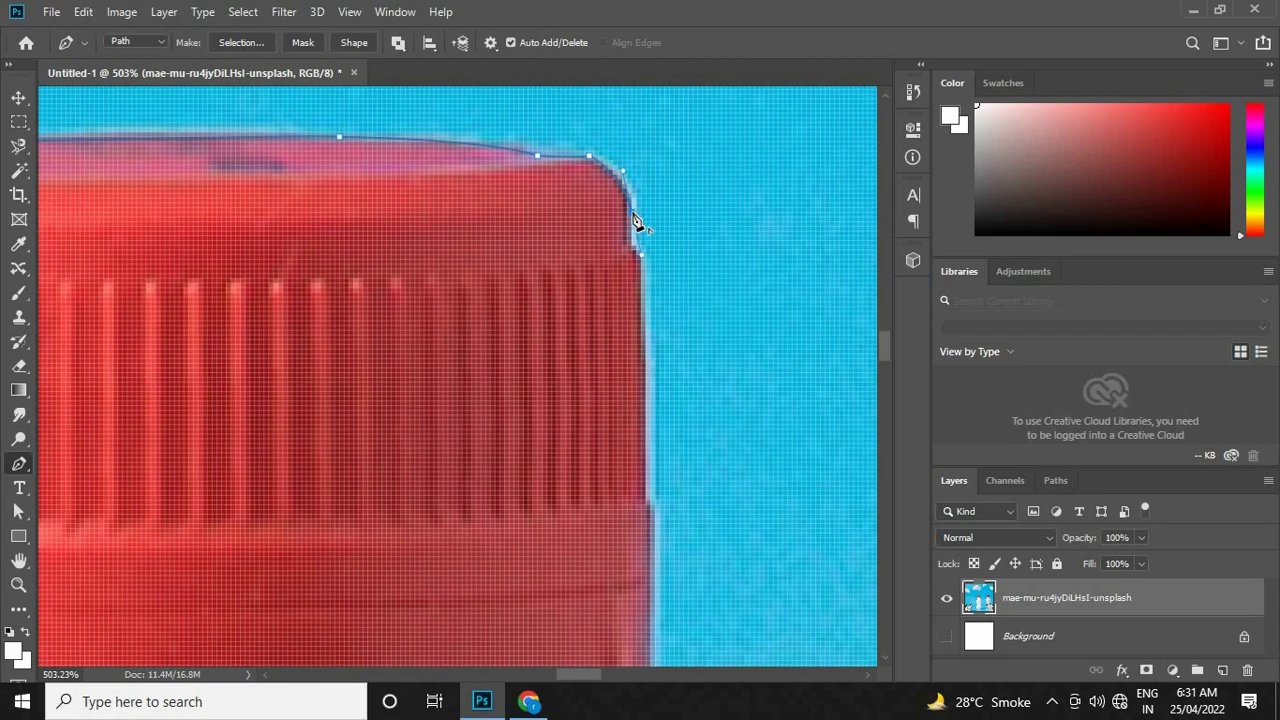
Step: Trace down the cap's right edge and around its bottom-right corner
{"action": "scroll", "coordinate": [634, 223], "scroll_direction": "down", "scroll_amount": 3}
{"action": "left_click", "coordinate": [614, 185]}
{"action": "left_click", "coordinate": [614, 305]}
{"action": "scroll", "coordinate": [625, 290], "scroll_direction": "down", "scroll_amount": 2}
{"action": "left_click", "coordinate": [614, 420]}
{"action": "left_click", "coordinate": [572, 418]}
{"action": "scroll", "coordinate": [610, 440], "scroll_direction": "down", "scroll_amount": 3}
{"action": "left_click_drag", "start_coordinate": [622, 314], "coordinate": [601, 380]}
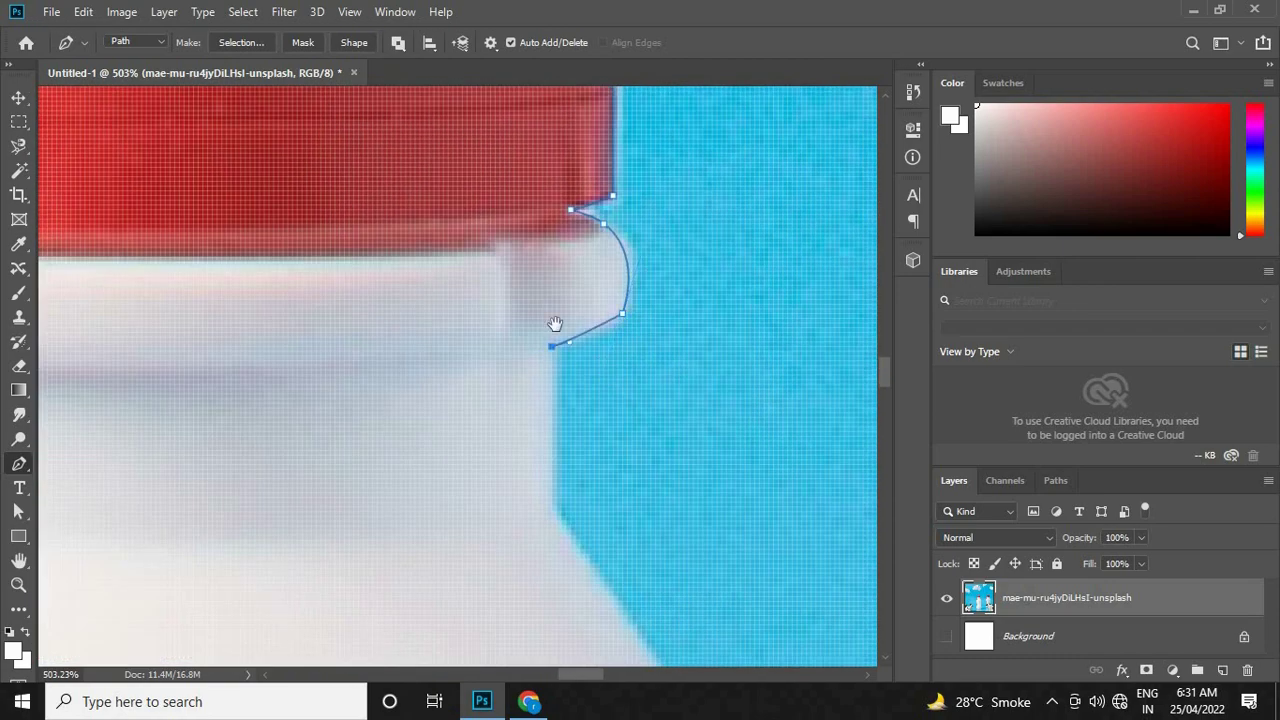
{"action": "scroll", "coordinate": [555, 323], "scroll_direction": "down", "scroll_amount": 3}
Step: Curve the outline down the collar, right shoulder and upper right edge of the bottle
{"action": "left_click", "coordinate": [609, 526]}
{"action": "left_click_drag", "start_coordinate": [609, 526], "coordinate": [505, 258]}
{"action": "left_click", "coordinate": [498, 340]}
{"action": "scroll", "coordinate": [617, 243], "scroll_direction": "down", "scroll_amount": 3}
{"action": "left_click", "coordinate": [603, 232]}
{"action": "left_click_drag", "start_coordinate": [589, 358], "coordinate": [582, 393]}
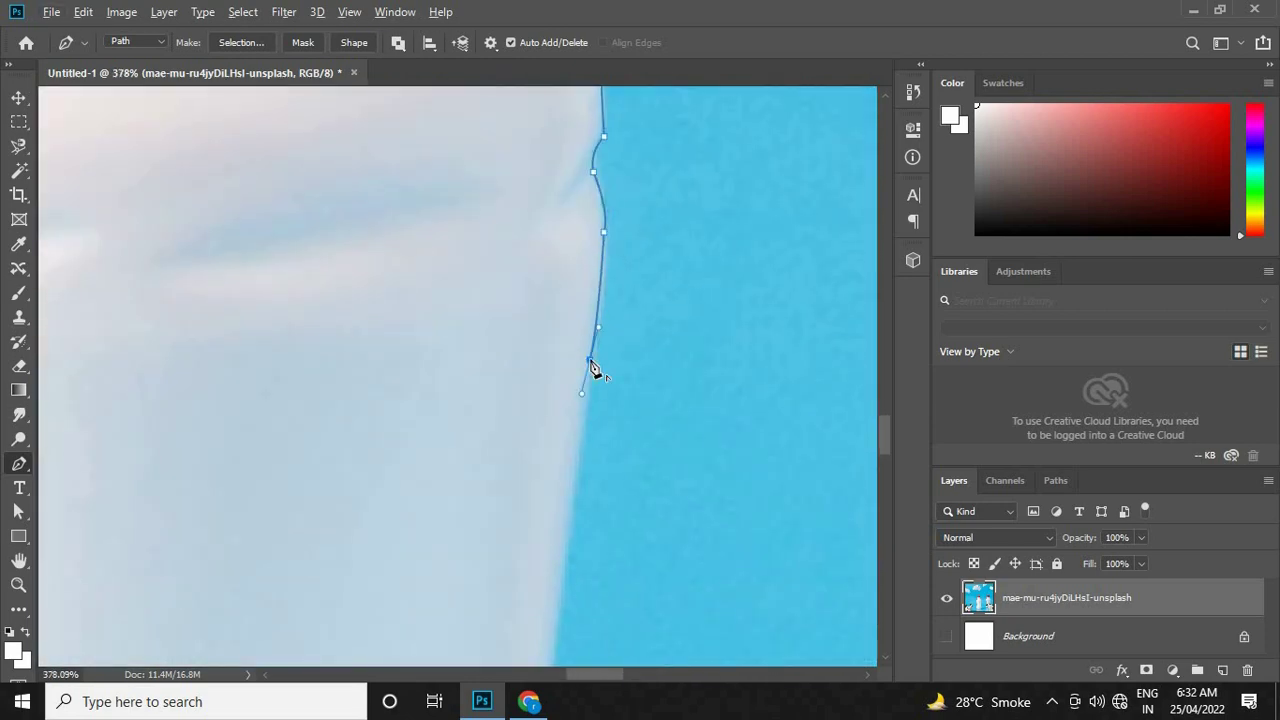
{"action": "scroll", "coordinate": [557, 437], "scroll_direction": "down", "scroll_amount": 3}
{"action": "left_click", "coordinate": [500, 491]}
Step: Continue the outline down the lower right edge to the bottle's bottom-right
{"action": "scroll", "coordinate": [502, 400], "scroll_direction": "down", "scroll_amount": 3}
{"action": "left_click", "coordinate": [520, 503]}
{"action": "left_click_drag", "start_coordinate": [540, 629], "coordinate": [431, 346]}
{"action": "left_click", "coordinate": [457, 468]}
{"action": "left_click_drag", "start_coordinate": [463, 486], "coordinate": [646, 319]}
{"action": "left_click", "coordinate": [646, 322]}
{"action": "left_click", "coordinate": [652, 400]}
{"action": "left_click_drag", "start_coordinate": [654, 403], "coordinate": [705, 124]}
{"action": "left_click", "coordinate": [676, 341]}
Step: Curve the outline along the bottle's base and close it at the starting anchor
{"action": "left_click_drag", "start_coordinate": [566, 401], "coordinate": [601, 334]}
{"action": "mouse_move", "coordinate": [577, 411]}
{"action": "left_mouse_down"}
{"action": "mouse_move", "coordinate": [449, 449]}
{"action": "mouse_move", "coordinate": [449, 397]}
{"action": "left_mouse_up"}
{"action": "left_click", "coordinate": [266, 414]}
{"action": "left_click_drag", "start_coordinate": [483, 458], "coordinate": [417, 535]}
{"action": "left_click", "coordinate": [380, 533]}
{"action": "scroll", "coordinate": [420, 505], "scroll_direction": "down", "scroll_amount": 4}
Step: Convert the closed pen path into a selection with a 0-pixel Feather Radius
{"action": "scroll", "coordinate": [389, 537], "scroll_direction": "down", "scroll_amount": 2}
{"action": "scroll", "coordinate": [387, 480], "scroll_direction": "down", "scroll_amount": 3}
{"action": "scroll", "coordinate": [366, 277], "scroll_direction": "down", "scroll_amount": 1}
{"action": "scroll", "coordinate": [389, 137], "scroll_direction": "up", "scroll_amount": 3}
{"action": "scroll", "coordinate": [480, 200], "scroll_direction": "down", "scroll_amount": 2}
{"action": "scroll", "coordinate": [491, 166], "scroll_direction": "up", "scroll_amount": 4}
{"action": "scroll", "coordinate": [500, 157], "scroll_direction": "down", "scroll_amount": 4}
{"action": "scroll", "coordinate": [487, 170], "scroll_direction": "down", "scroll_amount": 1}
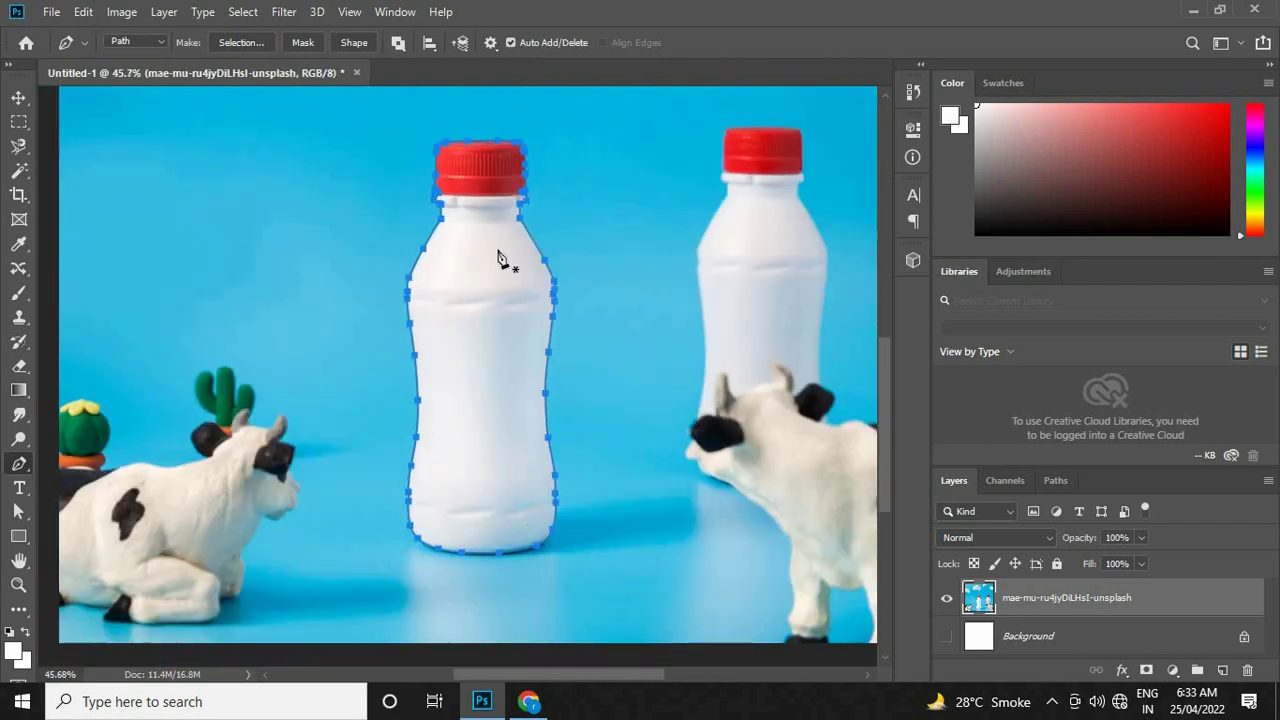
{"action": "scroll", "coordinate": [434, 289], "scroll_direction": "up", "scroll_amount": 1}
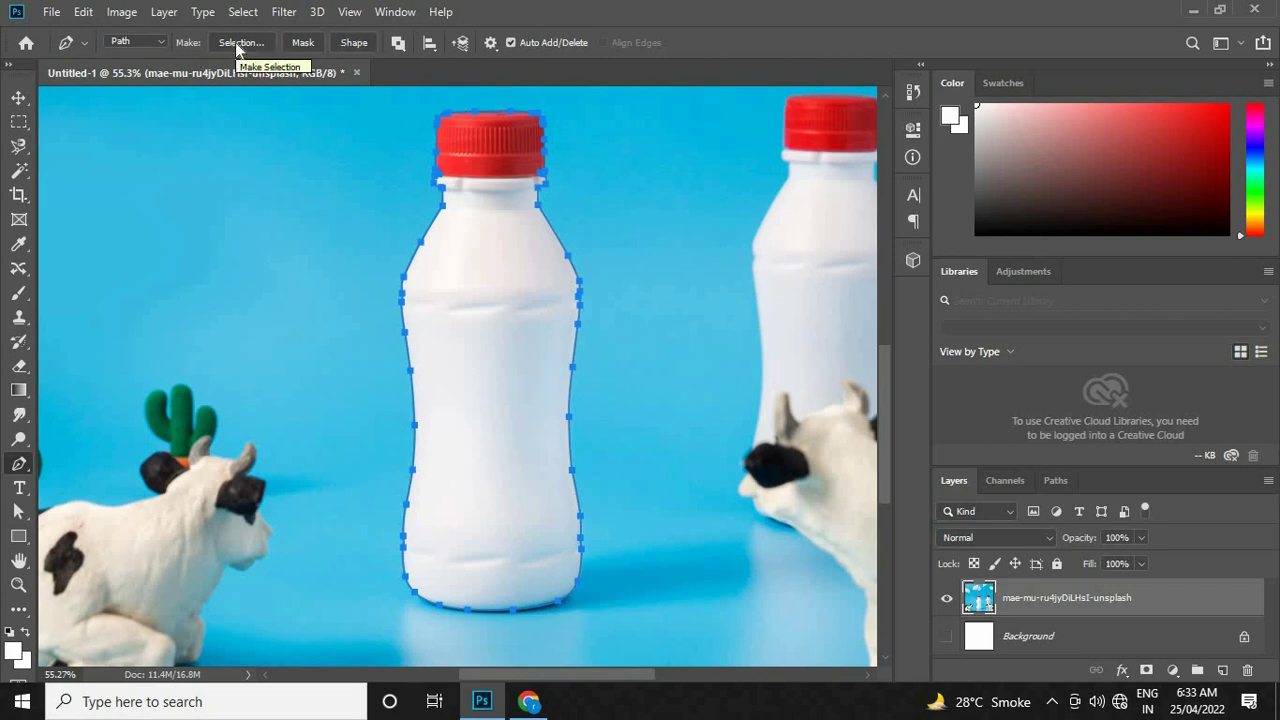
{"action": "left_click", "coordinate": [235, 42]}
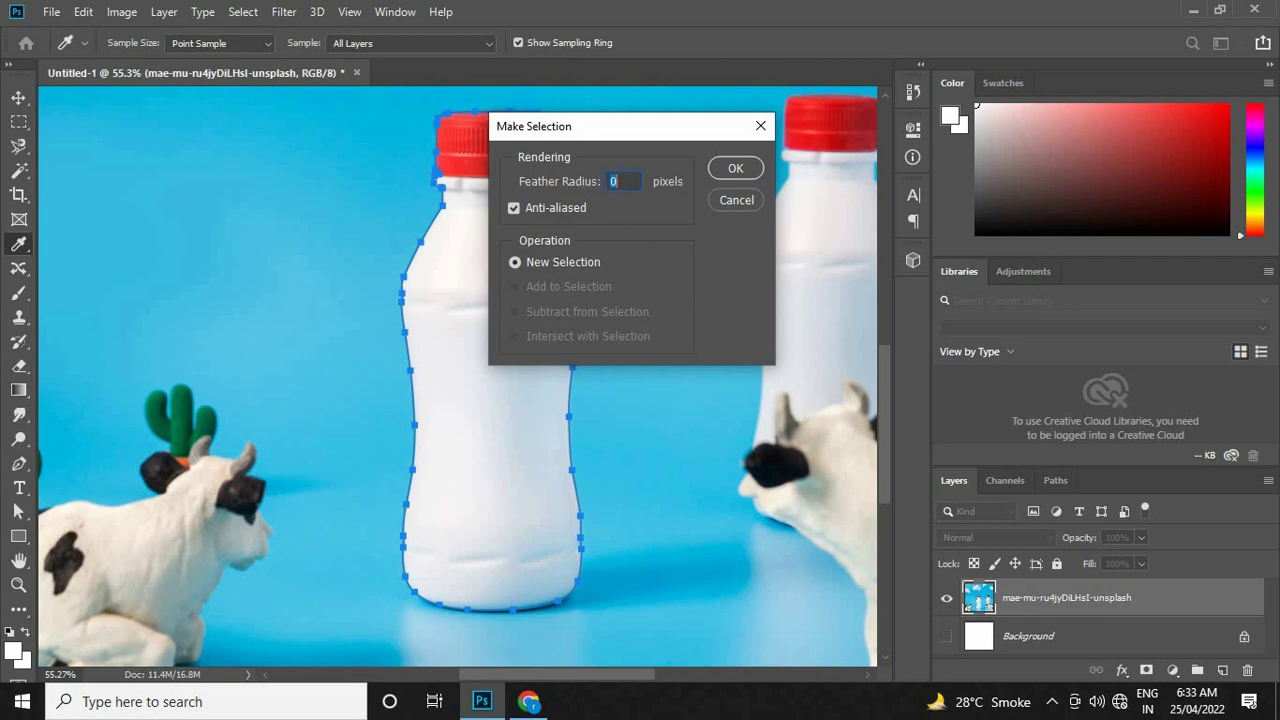
{"action": "left_click", "coordinate": [727, 170]}
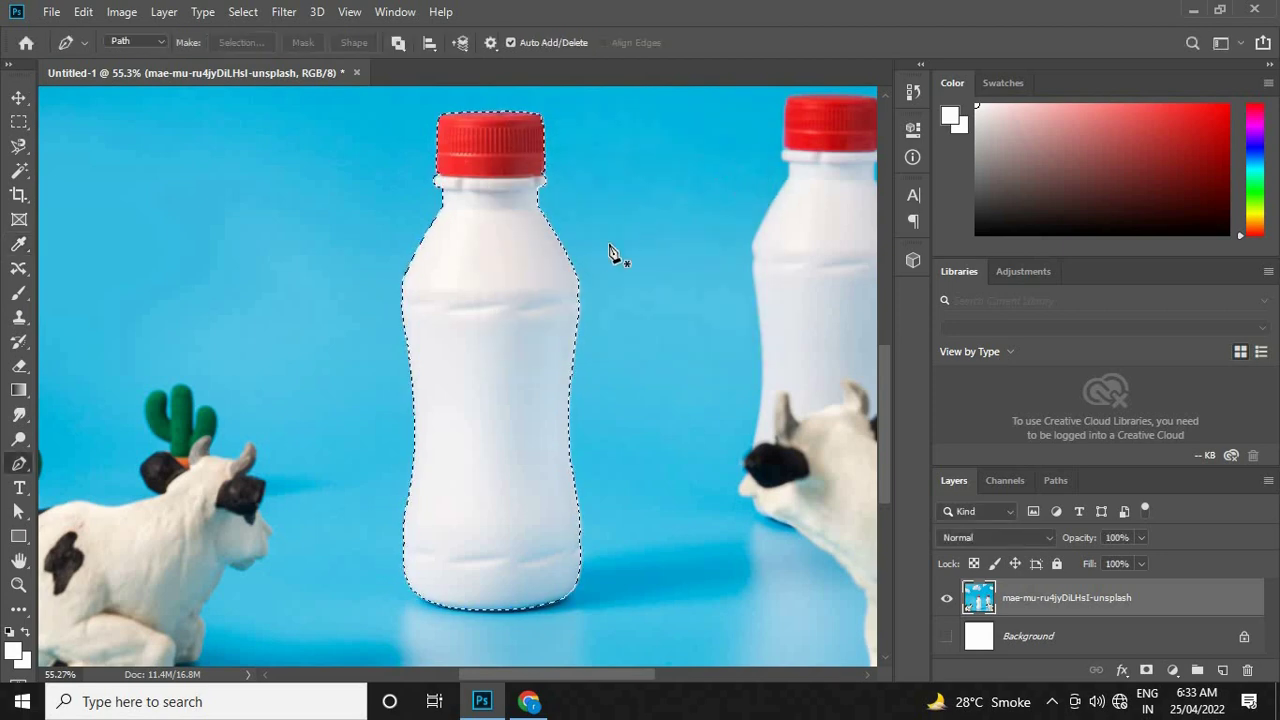
Step: Copy the selected front bottle onto a new Layer 1 with Ctrl+J
{"action": "scroll", "coordinate": [520, 183], "scroll_direction": "up", "scroll_amount": 2}
{"action": "scroll", "coordinate": [566, 171], "scroll_direction": "up", "scroll_amount": 1}
{"action": "scroll", "coordinate": [497, 286], "scroll_direction": "down", "scroll_amount": 2}
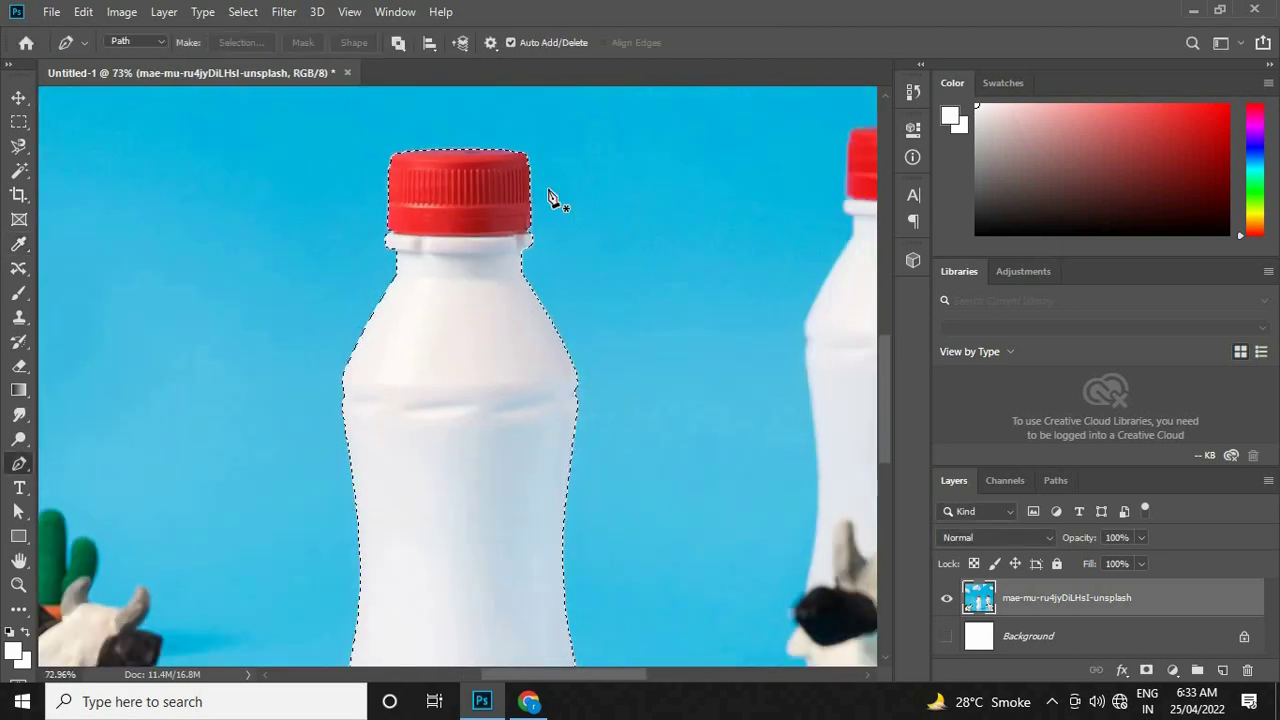
{"action": "scroll", "coordinate": [557, 200], "scroll_direction": "down", "scroll_amount": 1}
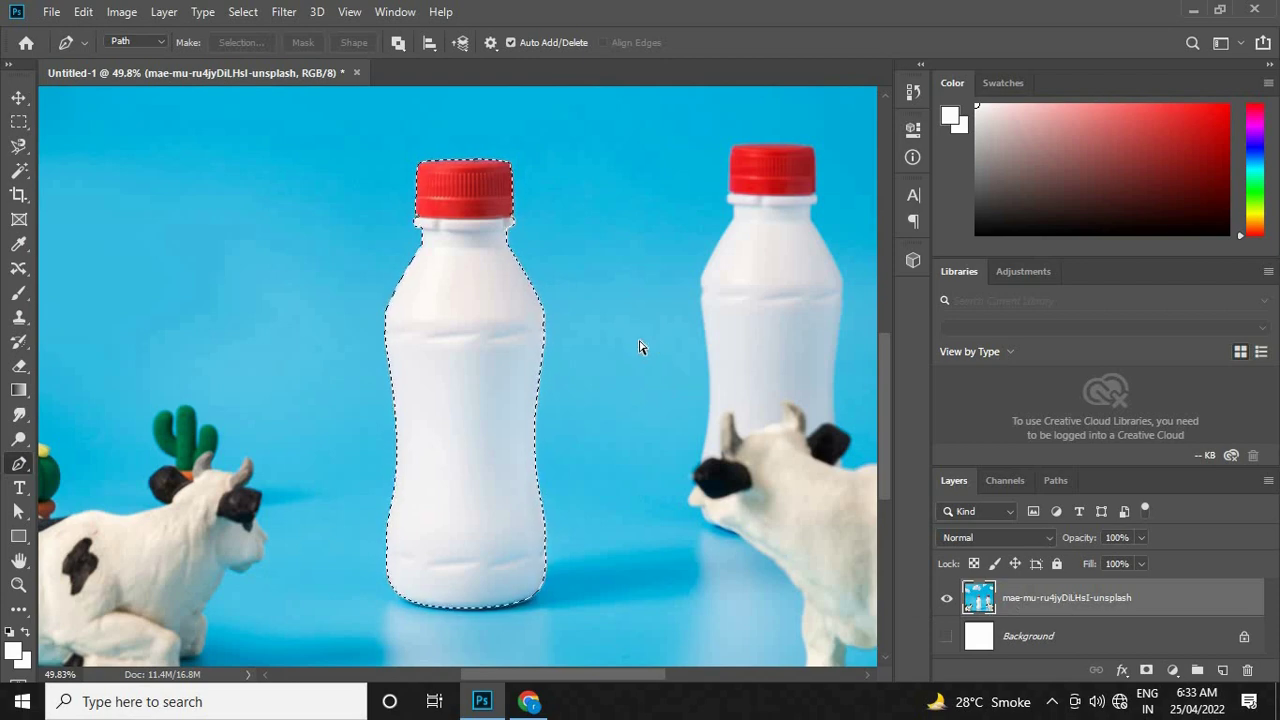
{"action": "key", "text": "ctrl+j"}
{"action": "scroll", "coordinate": [497, 318], "scroll_direction": "down", "scroll_amount": 2}
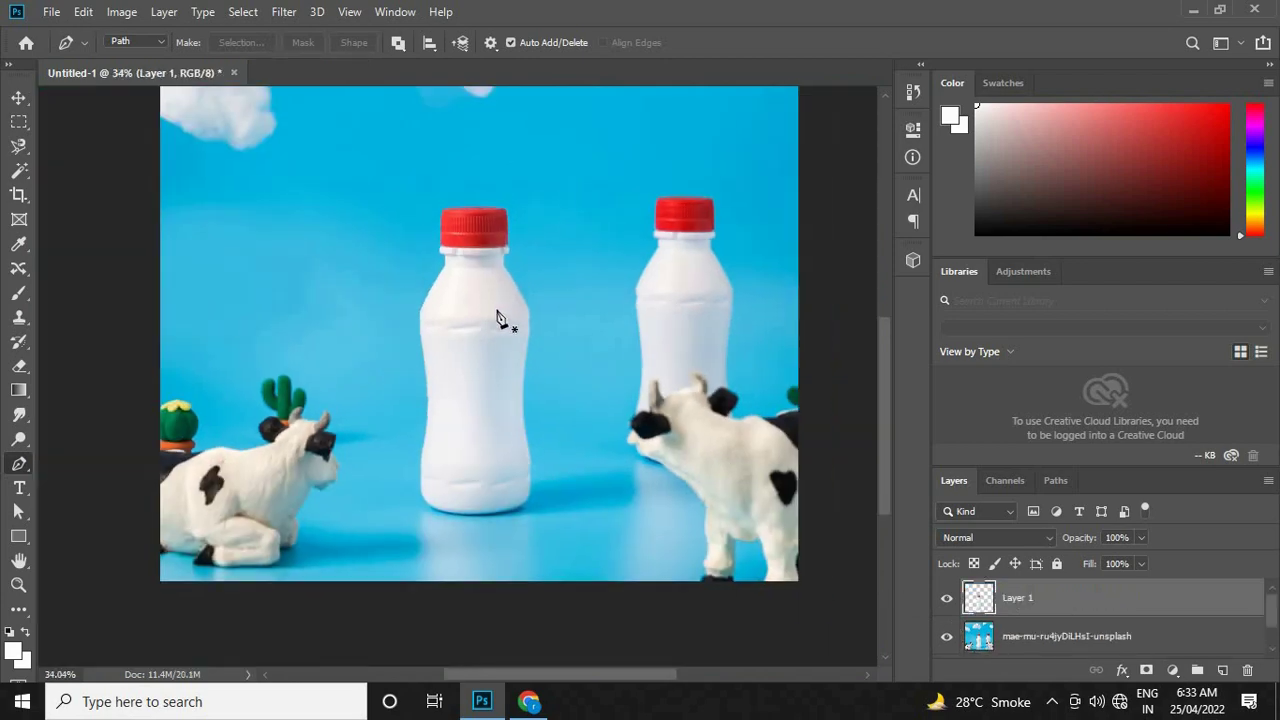
Step: Hide the original photo layer so the cut-out bottle shows on transparency
{"action": "key", "text": "v"}
{"action": "left_click", "coordinate": [944, 640]}
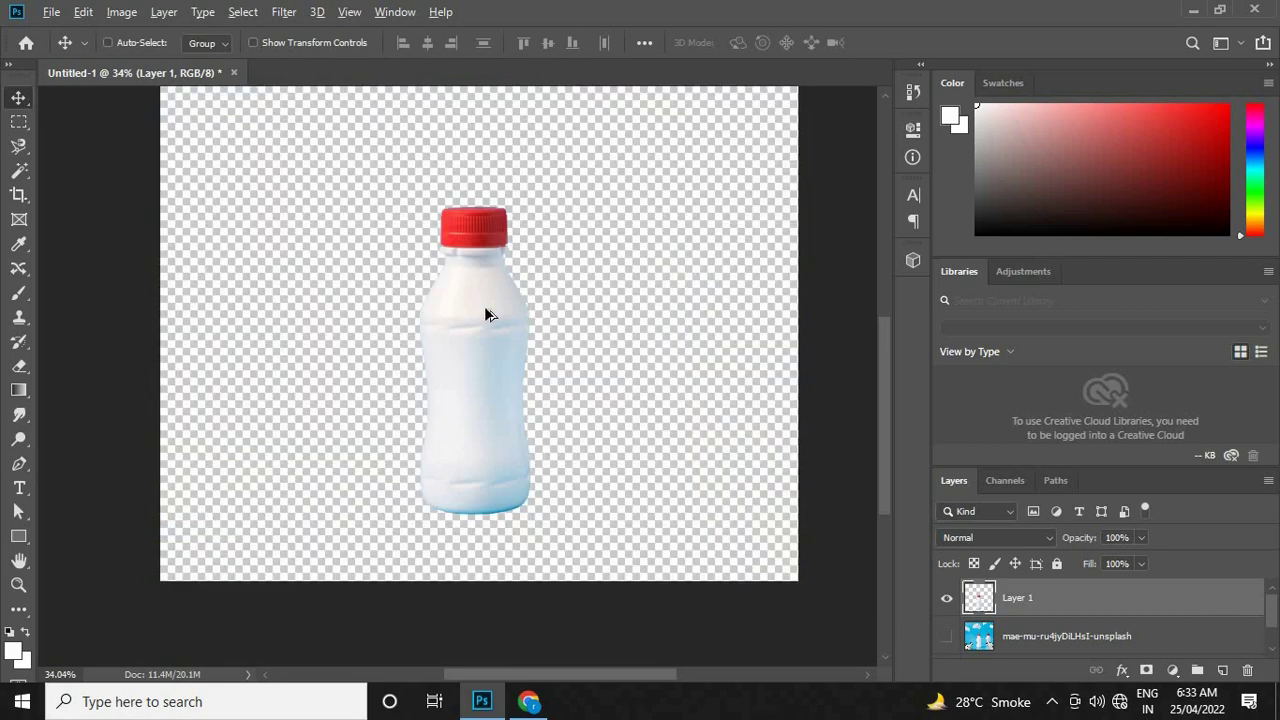
{"action": "scroll", "coordinate": [451, 506], "scroll_direction": "down", "scroll_amount": 1}
{"action": "scroll", "coordinate": [445, 210], "scroll_direction": "up", "scroll_amount": 4}
{"action": "scroll", "coordinate": [440, 168], "scroll_direction": "up", "scroll_amount": 2}
{"action": "scroll", "coordinate": [409, 206], "scroll_direction": "down", "scroll_amount": 2}
{"action": "scroll", "coordinate": [403, 207], "scroll_direction": "down", "scroll_amount": 3}
{"action": "scroll", "coordinate": [407, 483], "scroll_direction": "up", "scroll_amount": 1}
{"action": "scroll", "coordinate": [420, 490], "scroll_direction": "up", "scroll_amount": 5}
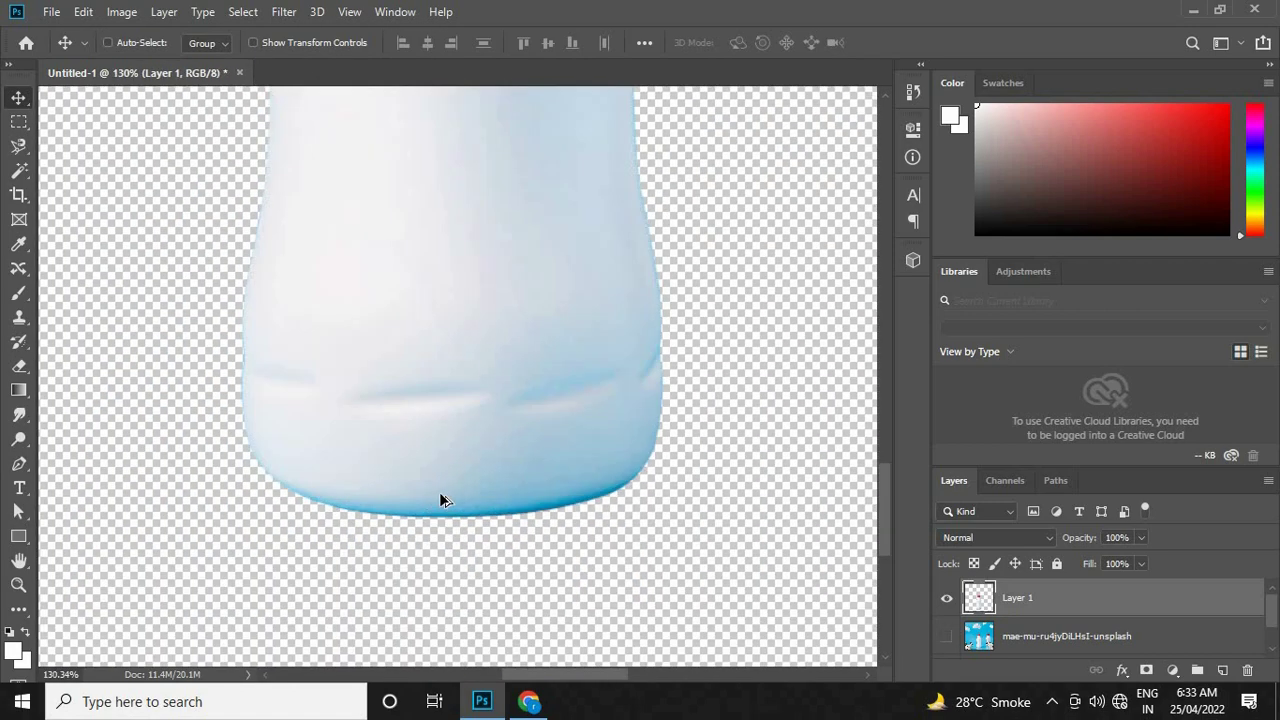
{"action": "scroll", "coordinate": [442, 400], "scroll_direction": "down", "scroll_amount": 5}
Step: Load Layer 1's bottle pixels as an active selection
{"action": "scroll", "coordinate": [447, 350], "scroll_direction": "up", "scroll_amount": 2}
{"action": "scroll", "coordinate": [451, 385], "scroll_direction": "down", "scroll_amount": 1}
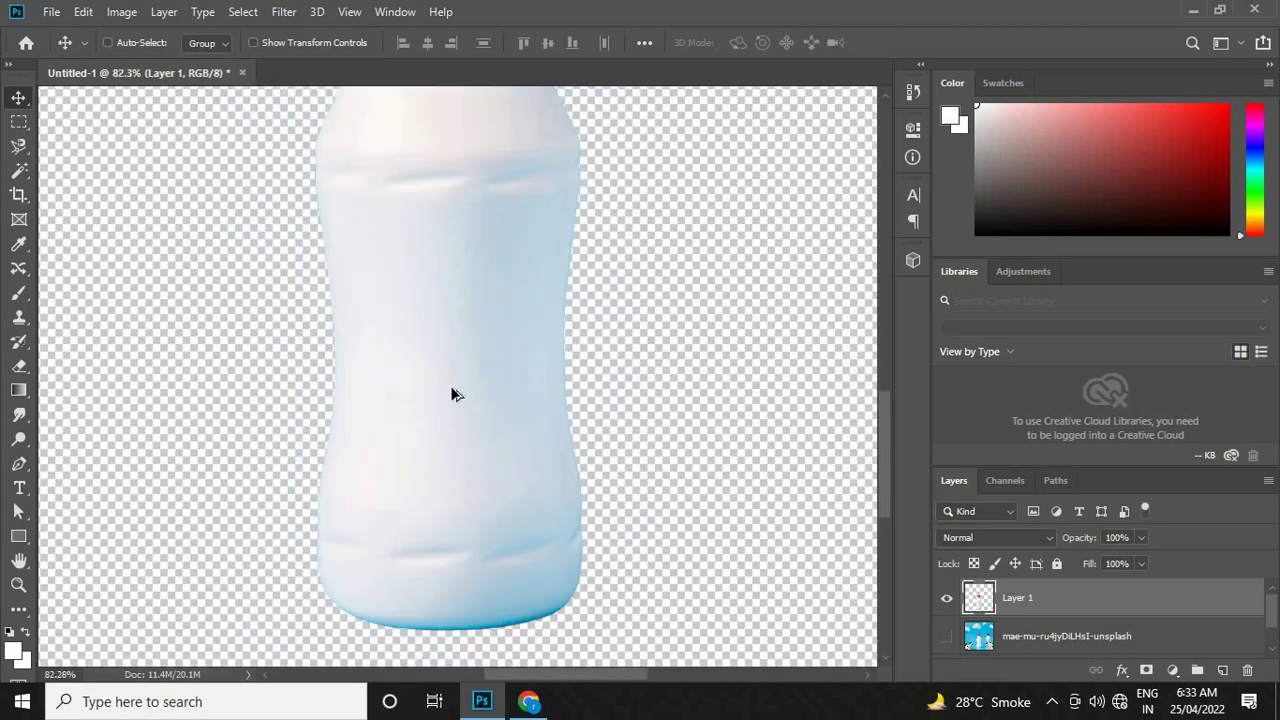
{"action": "scroll", "coordinate": [420, 300], "scroll_direction": "down", "scroll_amount": 2}
{"action": "scroll", "coordinate": [400, 190], "scroll_direction": "up", "scroll_amount": 4}
{"action": "scroll", "coordinate": [387, 180], "scroll_direction": "up", "scroll_amount": 1}
{"action": "scroll", "coordinate": [392, 240], "scroll_direction": "down", "scroll_amount": 2}
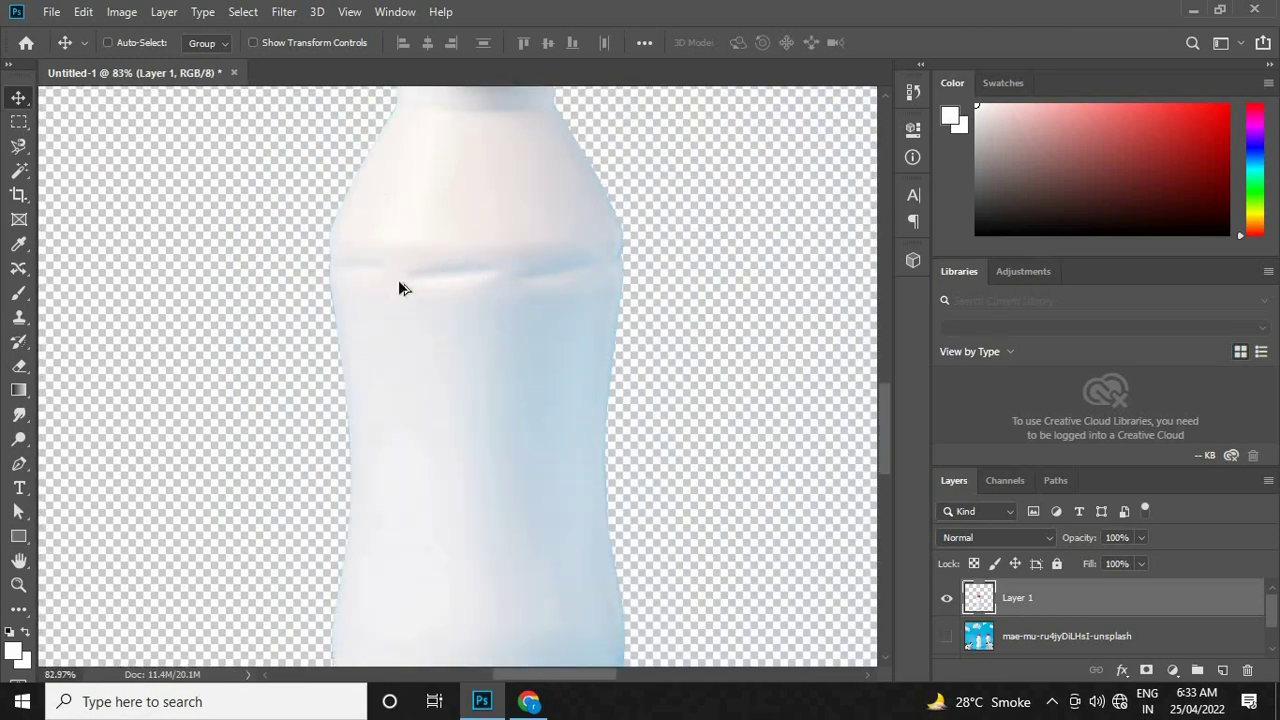
{"action": "scroll", "coordinate": [408, 300], "scroll_direction": "down", "scroll_amount": 2}
{"action": "scroll", "coordinate": [417, 314], "scroll_direction": "down", "scroll_amount": 1}
{"action": "left_click", "coordinate": [988, 604], "text": "ctrl"}
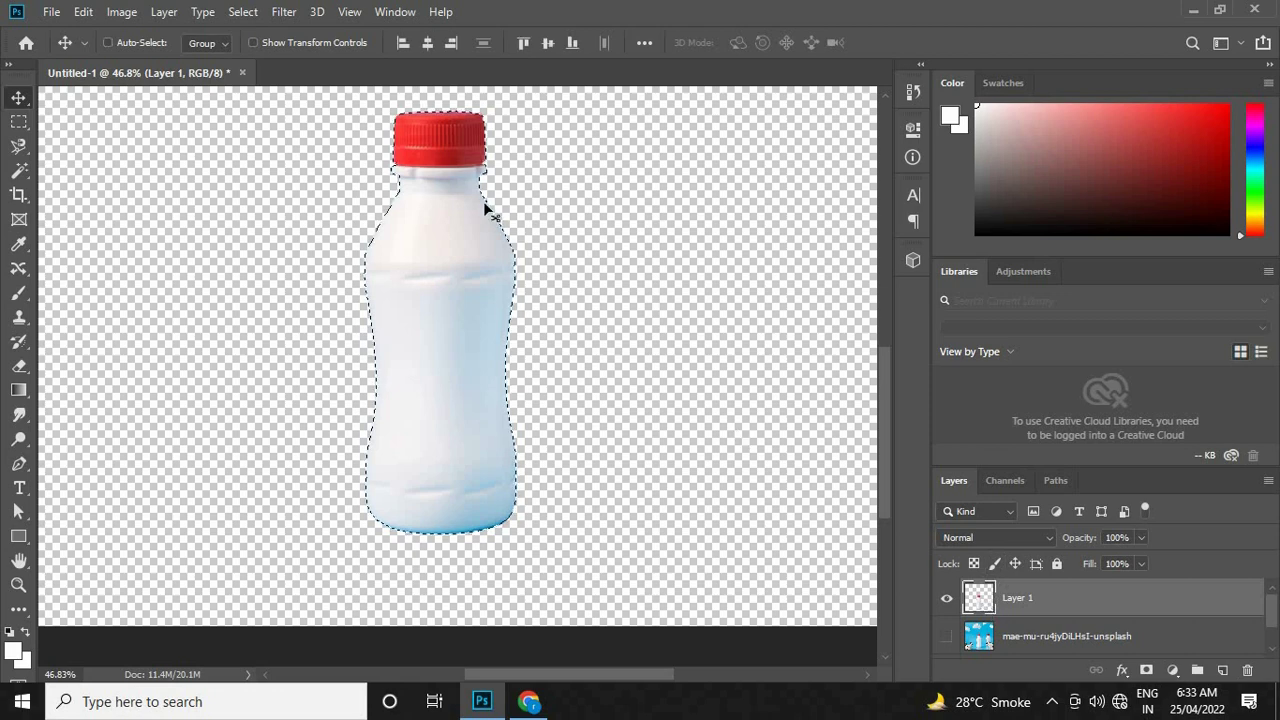
{"action": "left_click", "coordinate": [245, 14]}
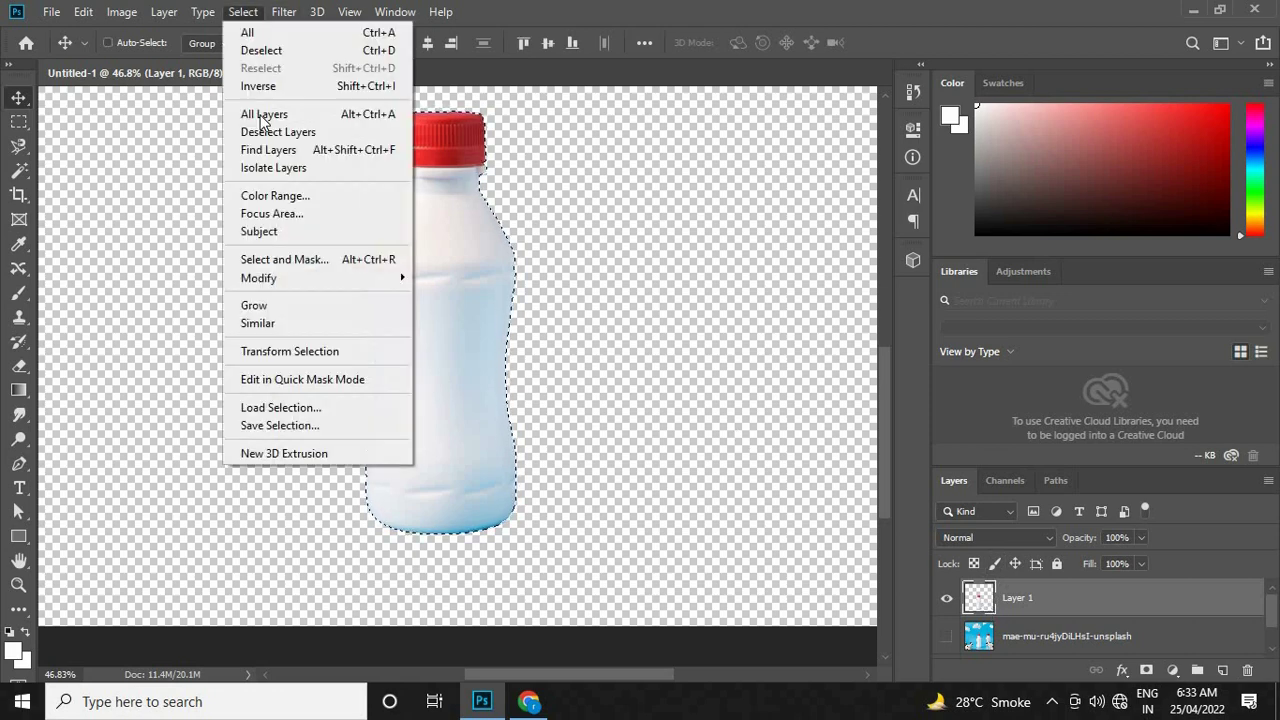
{"action": "mouse_move", "coordinate": [258, 278]}
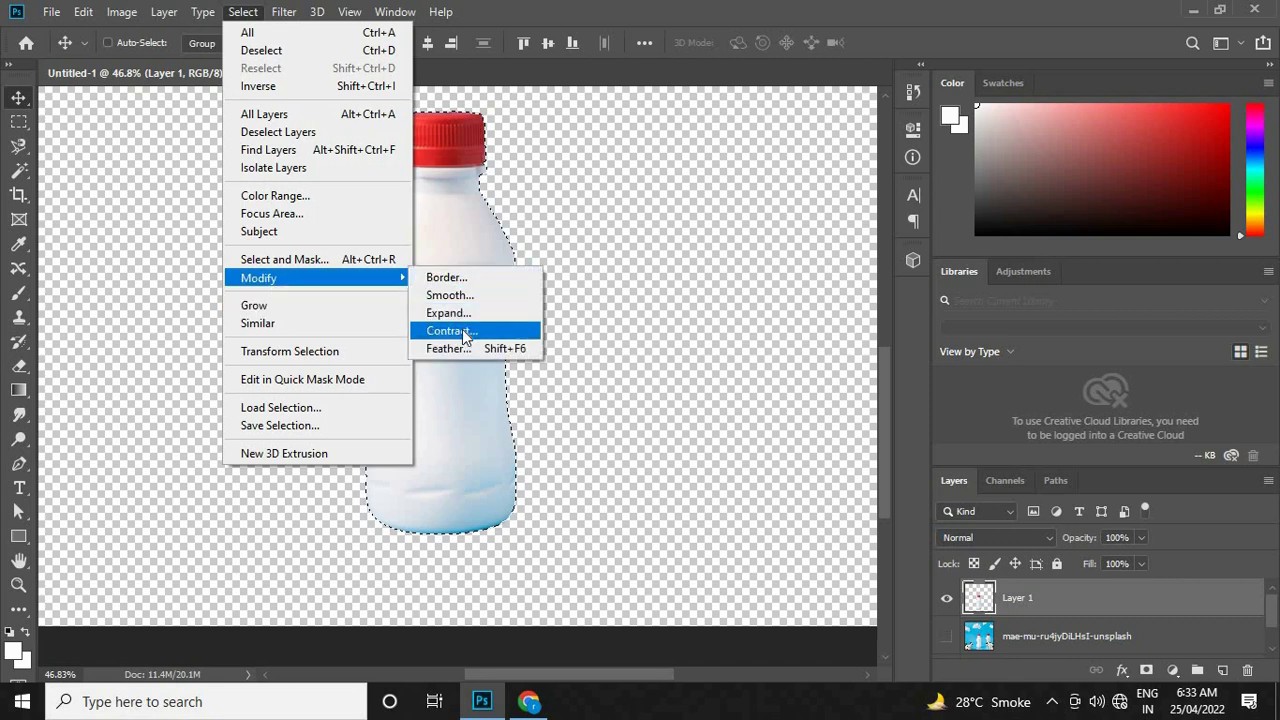
Step: Contract the bottle selection by 2 pixels using Select > Modify > Contract
{"action": "left_click", "coordinate": [450, 330]}
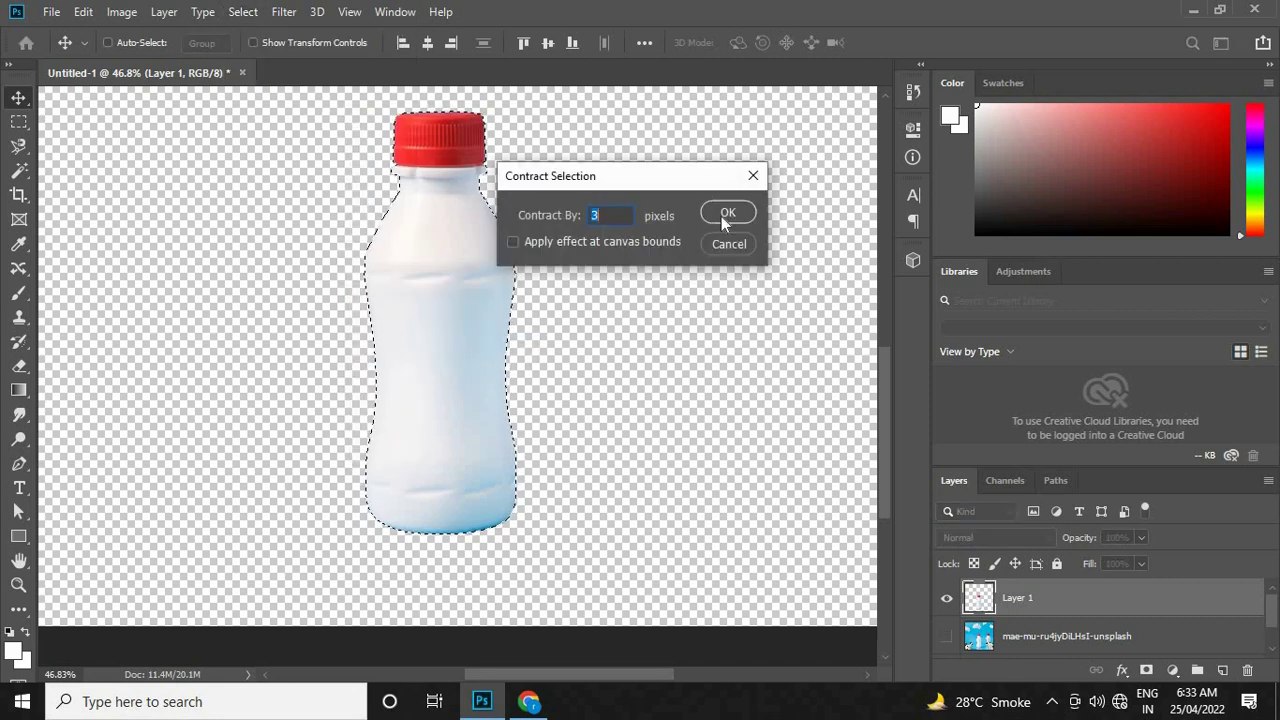
{"action": "type", "text": "2"}
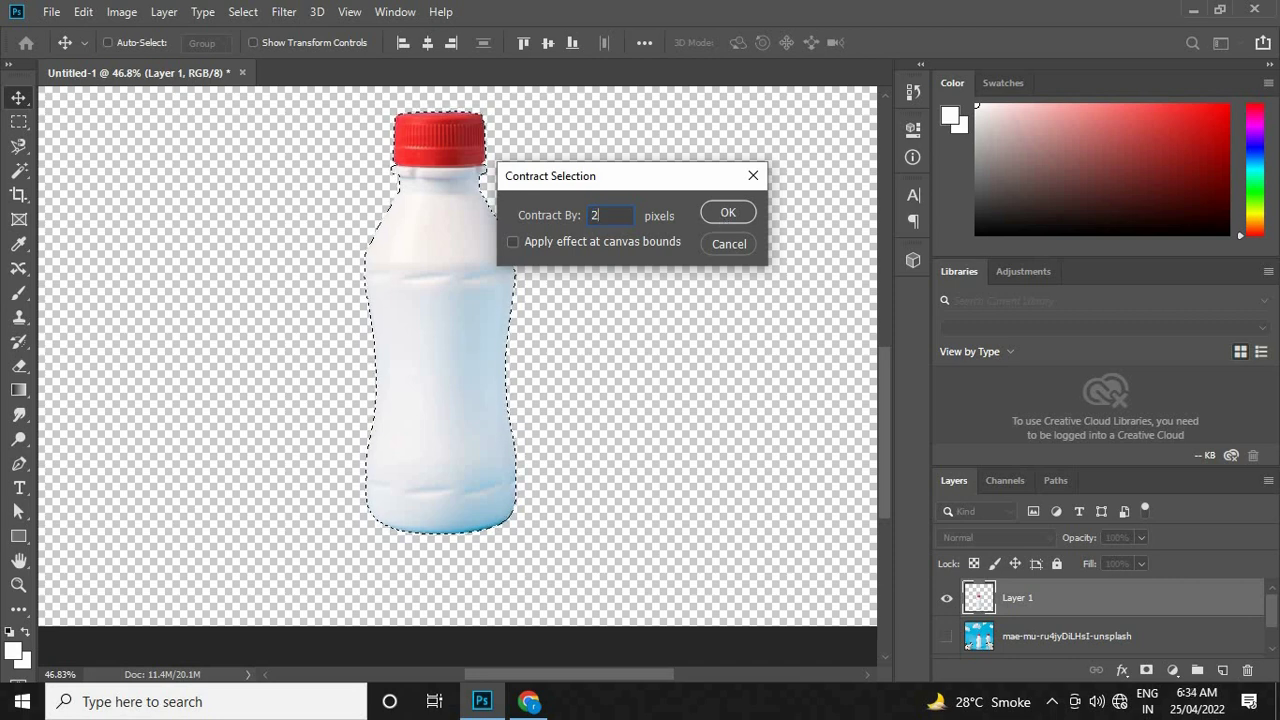
{"action": "left_click", "coordinate": [724, 206]}
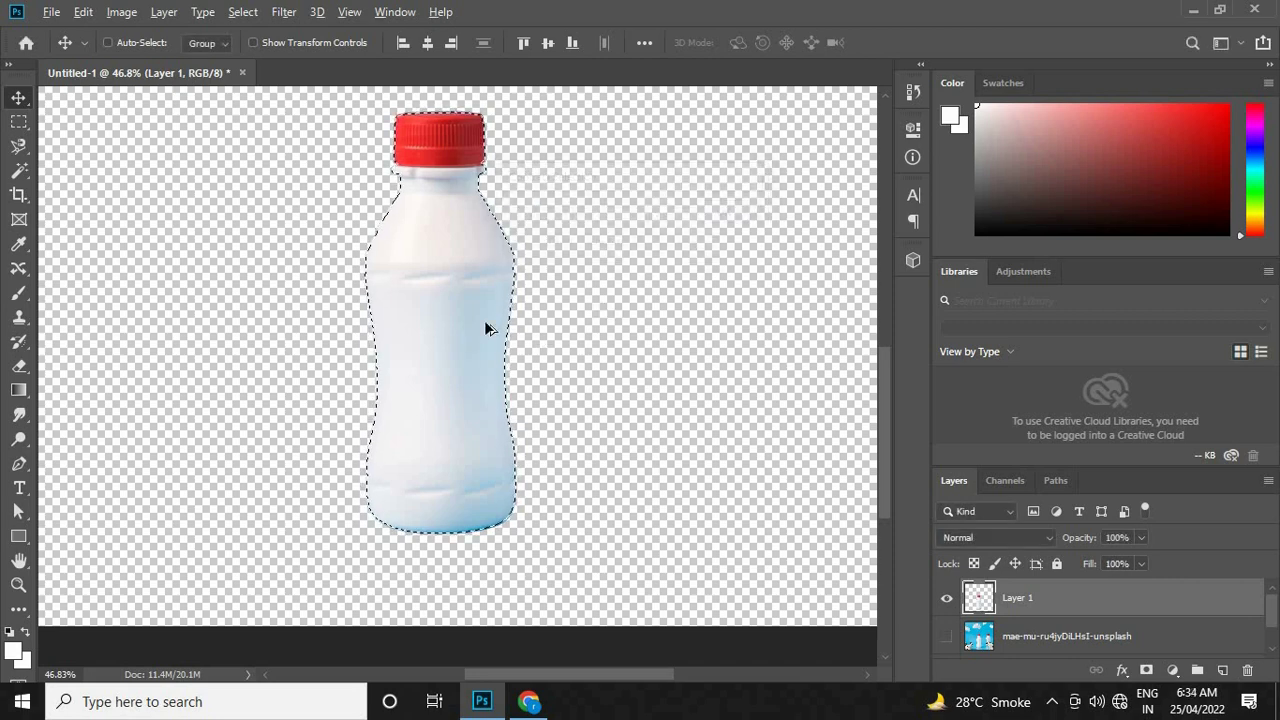
{"action": "scroll", "coordinate": [484, 320], "scroll_direction": "up", "scroll_amount": 2}
{"action": "scroll", "coordinate": [486, 214], "scroll_direction": "up", "scroll_amount": 2}
{"action": "scroll", "coordinate": [551, 329], "scroll_direction": "up", "scroll_amount": 2}
{"action": "scroll", "coordinate": [566, 320], "scroll_direction": "up", "scroll_amount": 1}
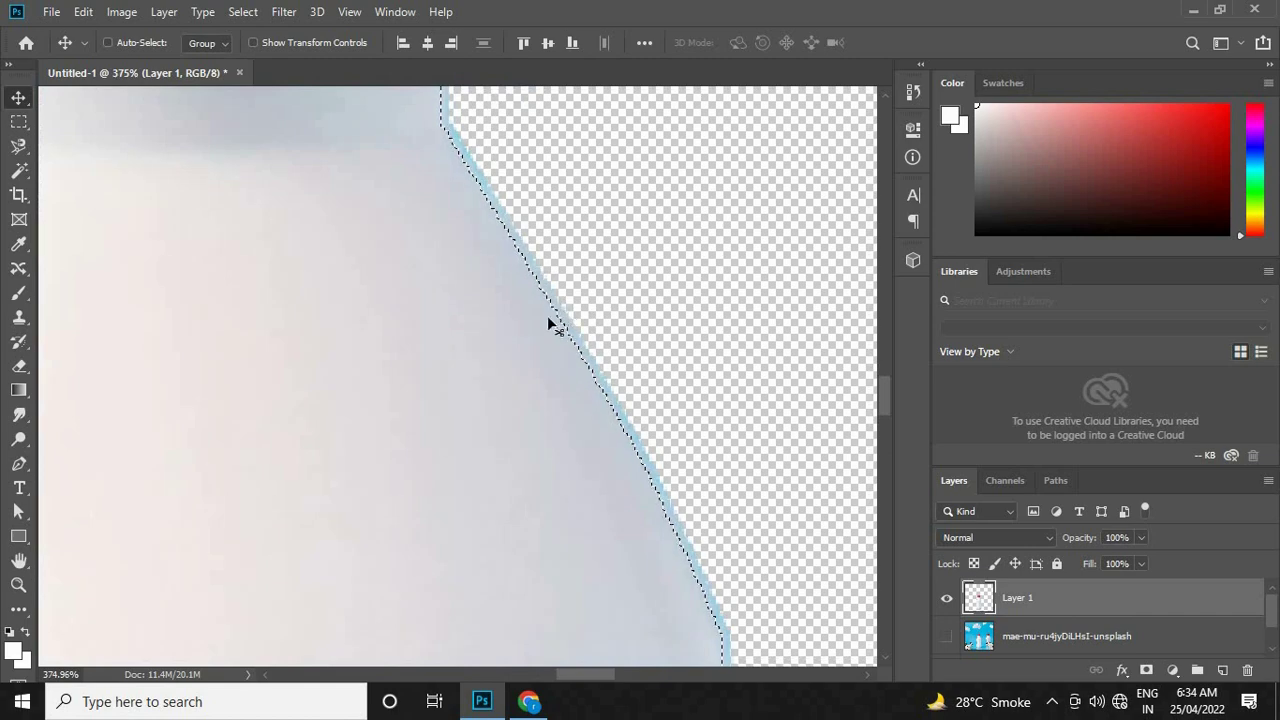
{"action": "scroll", "coordinate": [525, 355], "scroll_direction": "down", "scroll_amount": 2}
{"action": "scroll", "coordinate": [398, 374], "scroll_direction": "down", "scroll_amount": 3}
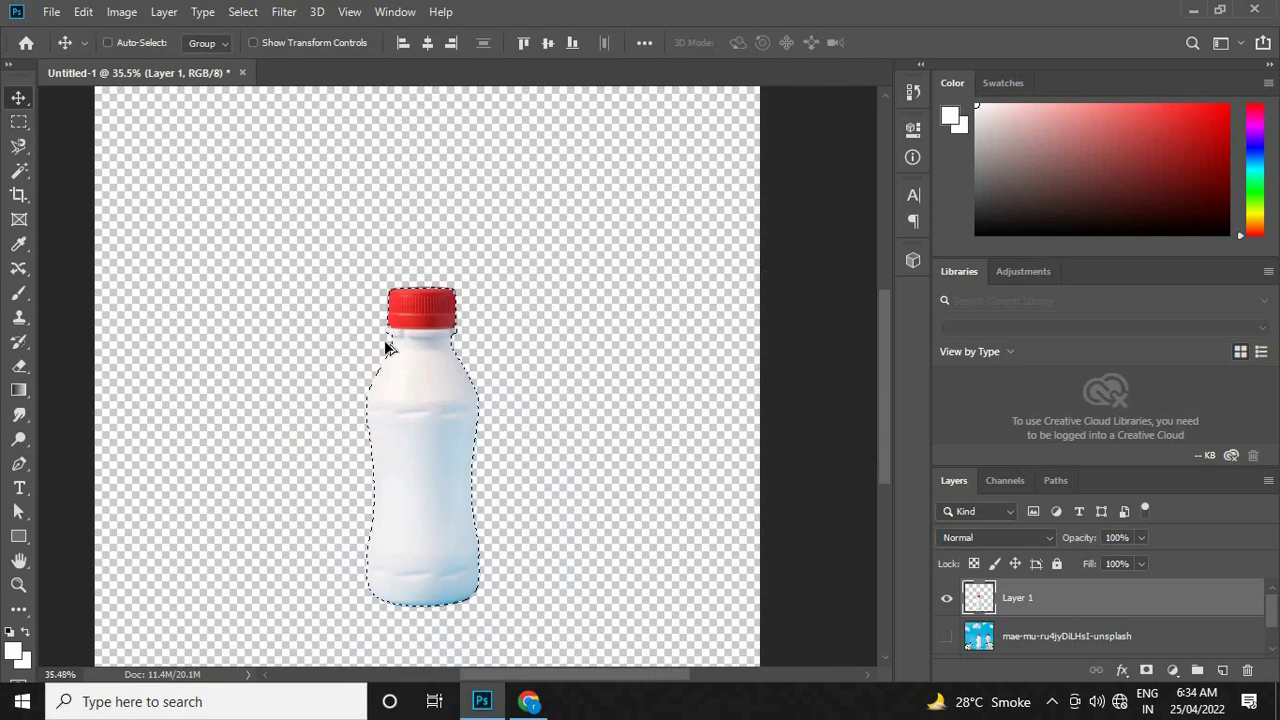
{"action": "scroll", "coordinate": [384, 340], "scroll_direction": "down", "scroll_amount": 2}
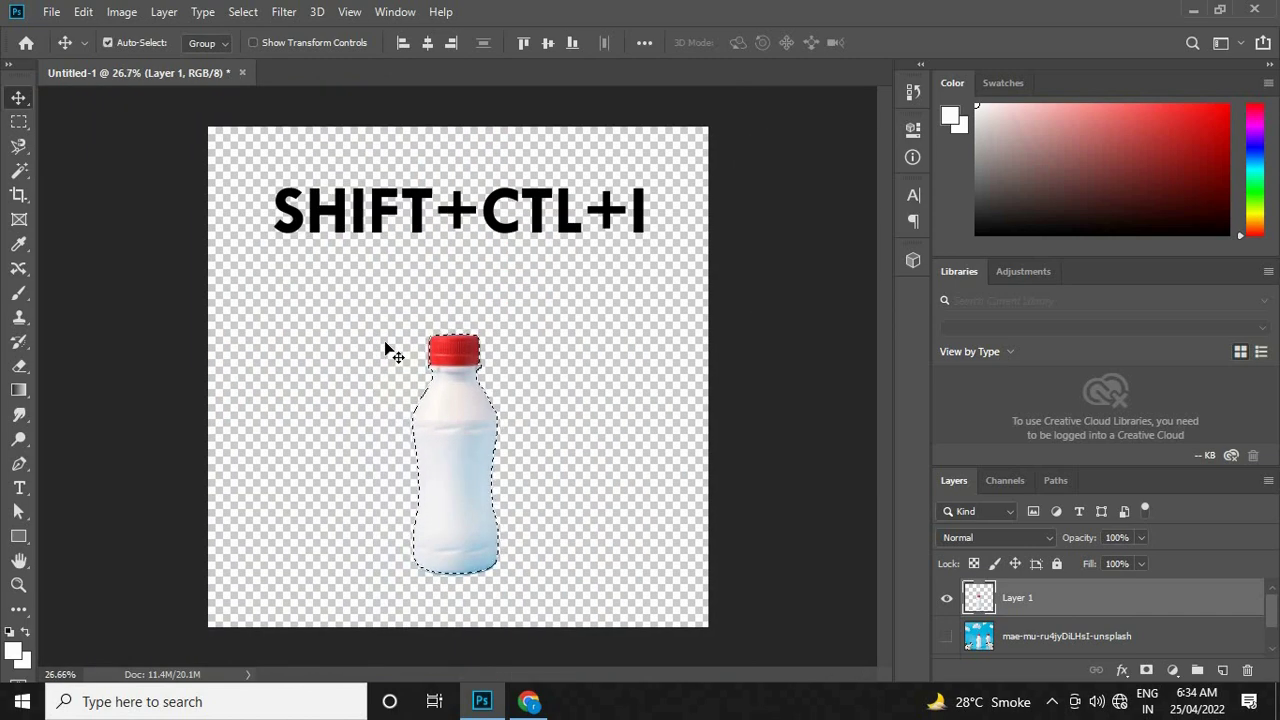
Step: Invert the selection, delete the leftover fringe around the bottle, and deselect
{"action": "key", "text": "ctrl+shift+i"}
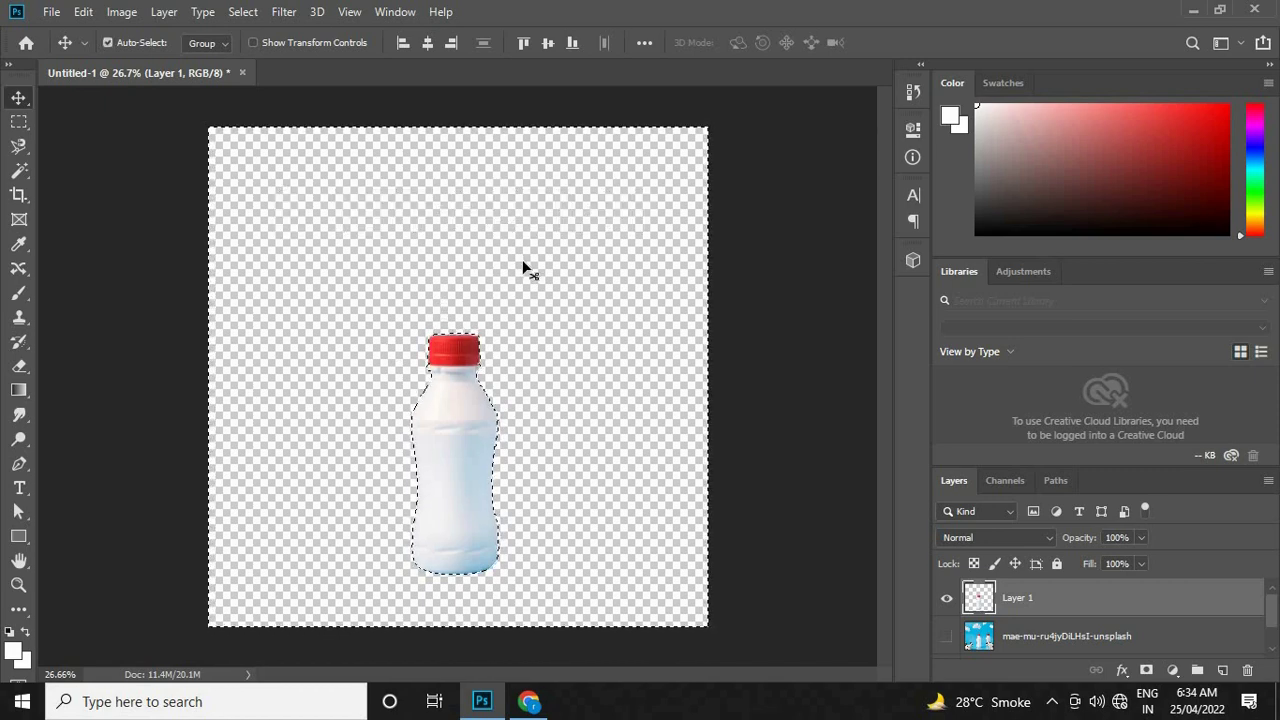
{"action": "key", "text": "ctrl"}
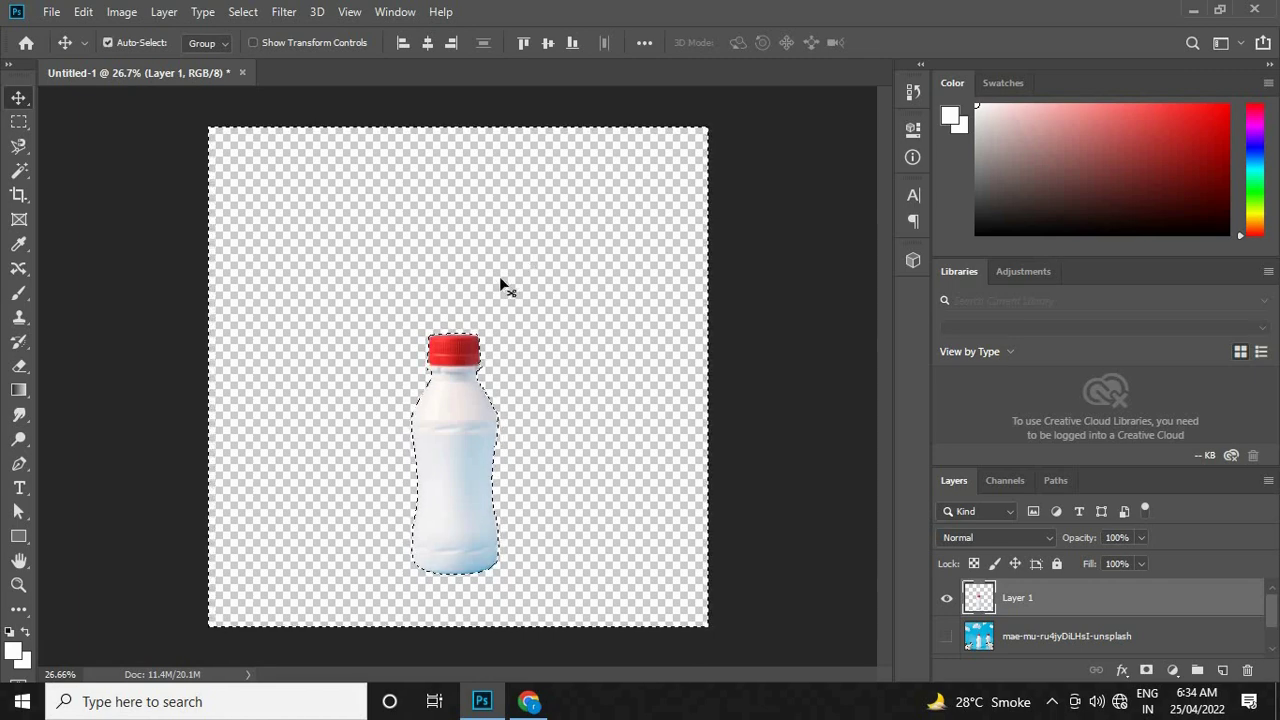
{"action": "key", "text": "ctrl+d"}
{"action": "scroll", "coordinate": [451, 491], "scroll_direction": "up", "scroll_amount": 5}
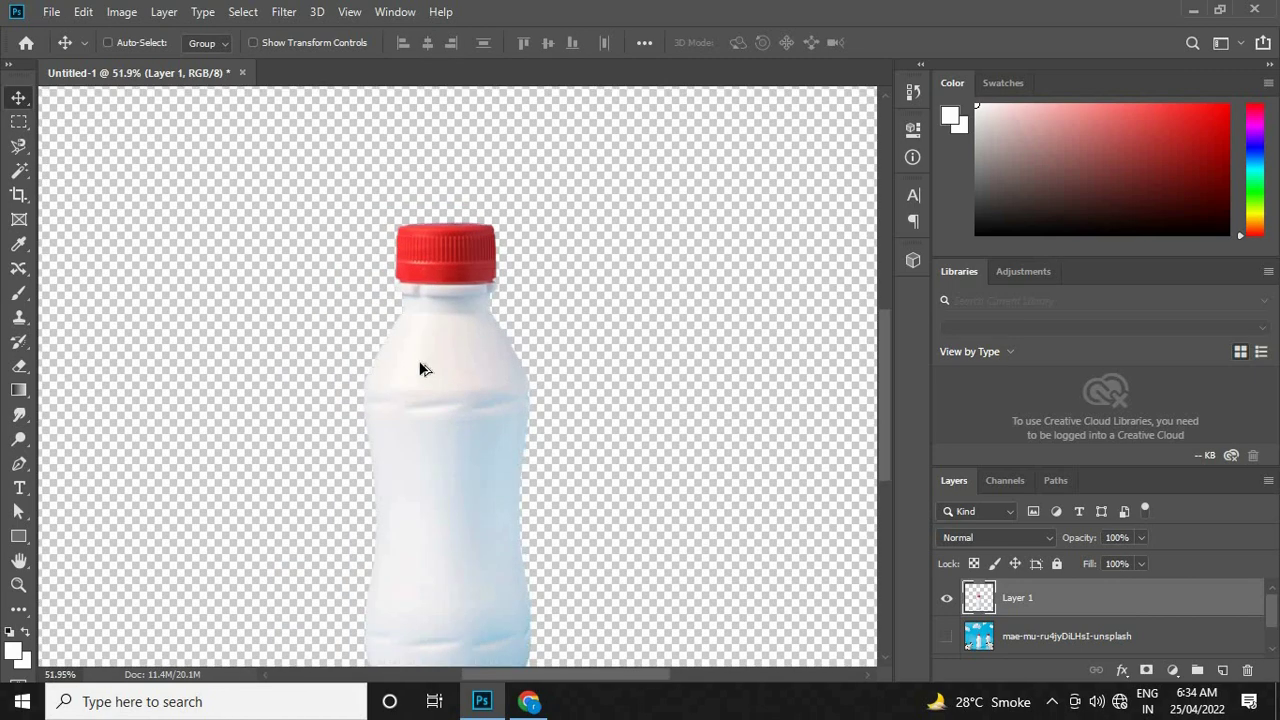
{"action": "scroll", "coordinate": [571, 177], "scroll_direction": "down", "scroll_amount": 3}
{"action": "scroll", "coordinate": [551, 157], "scroll_direction": "down", "scroll_amount": 2}
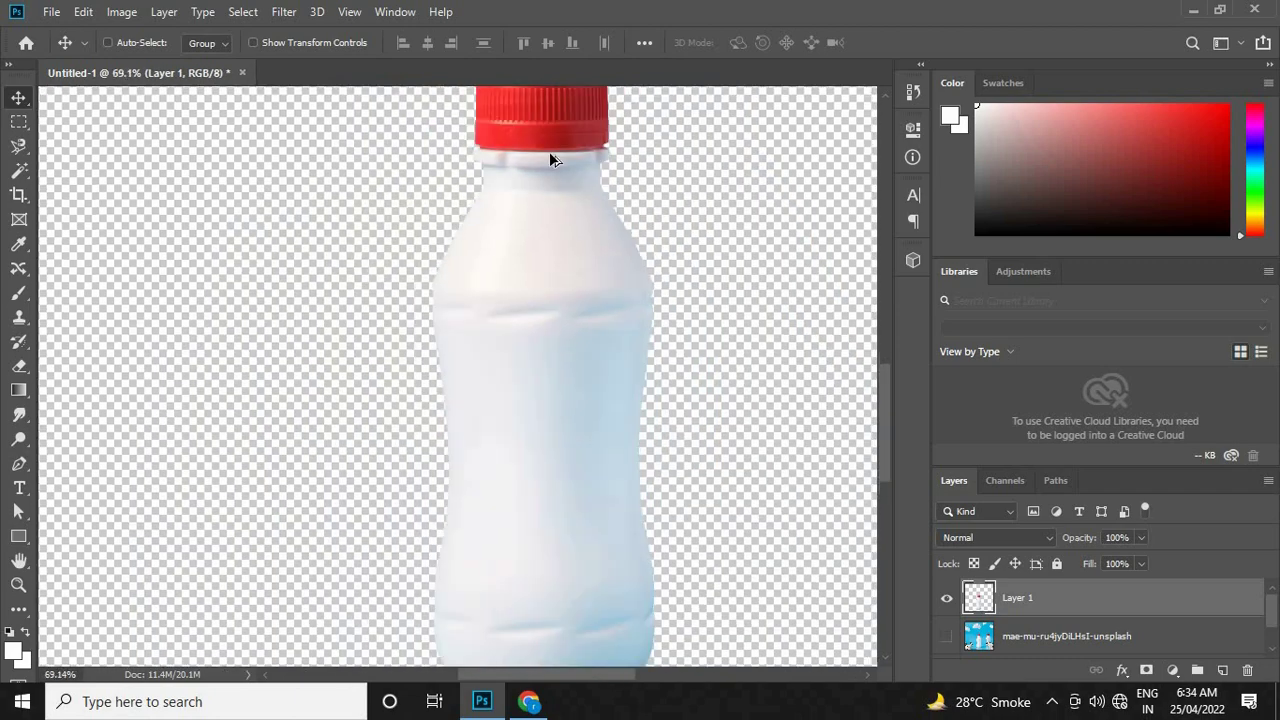
{"action": "scroll", "coordinate": [609, 157], "scroll_direction": "up", "scroll_amount": 3}
{"action": "scroll", "coordinate": [713, 137], "scroll_direction": "up", "scroll_amount": 2}
{"action": "scroll", "coordinate": [656, 180], "scroll_direction": "down", "scroll_amount": 2}
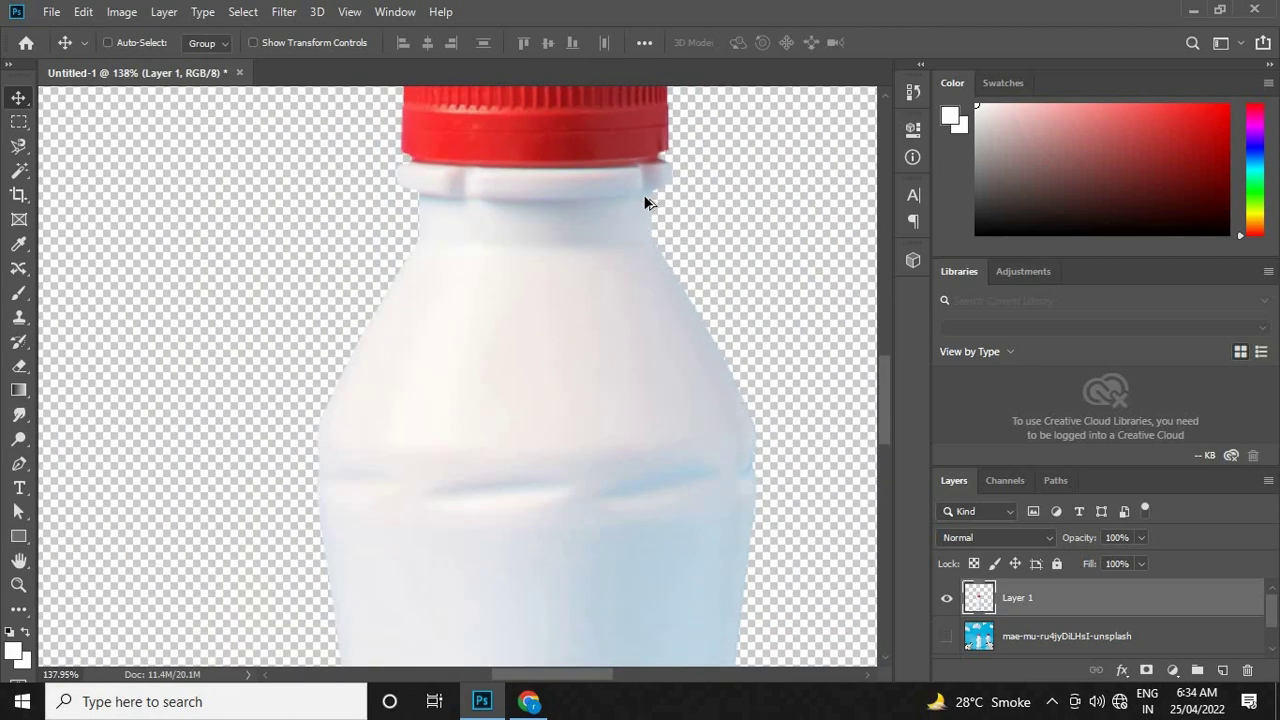
Step: Move the bottle up and slightly right toward the canvas centre and reveal the white Background
{"action": "scroll", "coordinate": [651, 200], "scroll_direction": "down", "scroll_amount": 2}
{"action": "scroll", "coordinate": [577, 120], "scroll_direction": "down", "scroll_amount": 1}
{"action": "scroll", "coordinate": [589, 569], "scroll_direction": "up", "scroll_amount": 4}
{"action": "scroll", "coordinate": [594, 584], "scroll_direction": "down", "scroll_amount": 3}
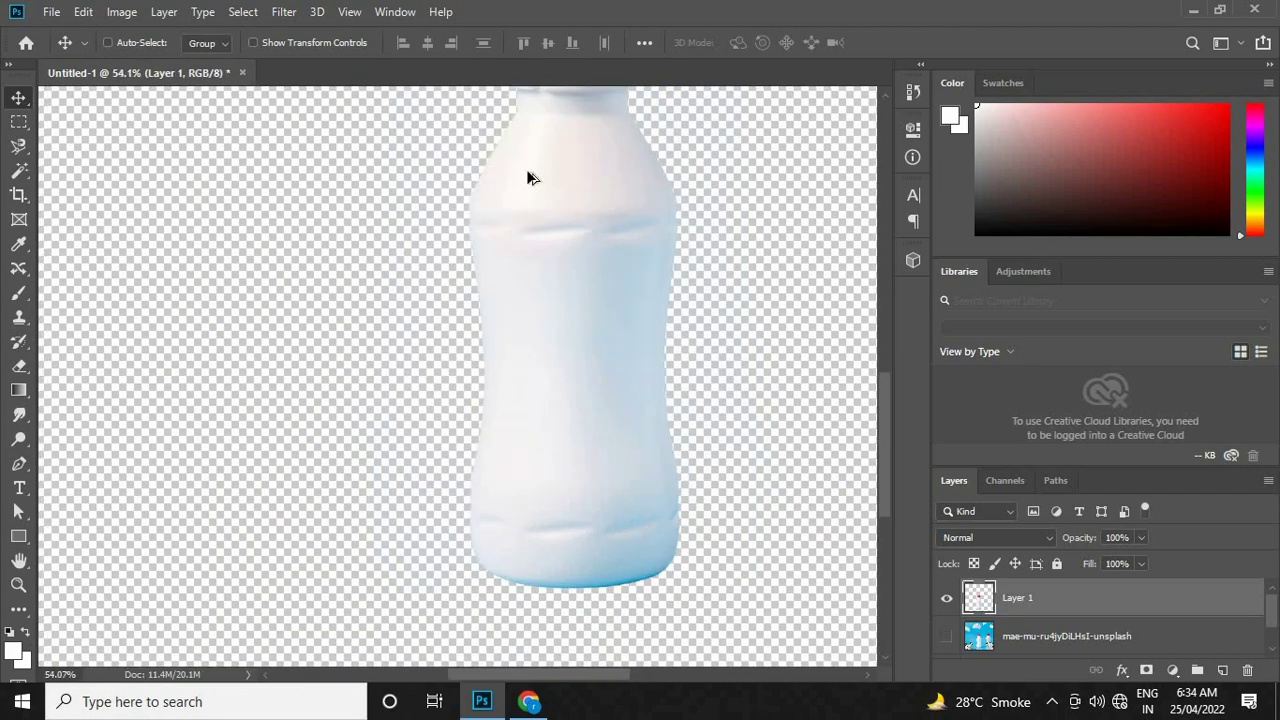
{"action": "scroll", "coordinate": [528, 171], "scroll_direction": "up", "scroll_amount": 1}
{"action": "scroll", "coordinate": [566, 249], "scroll_direction": "down", "scroll_amount": 2}
{"action": "scroll", "coordinate": [560, 331], "scroll_direction": "down", "scroll_amount": 2}
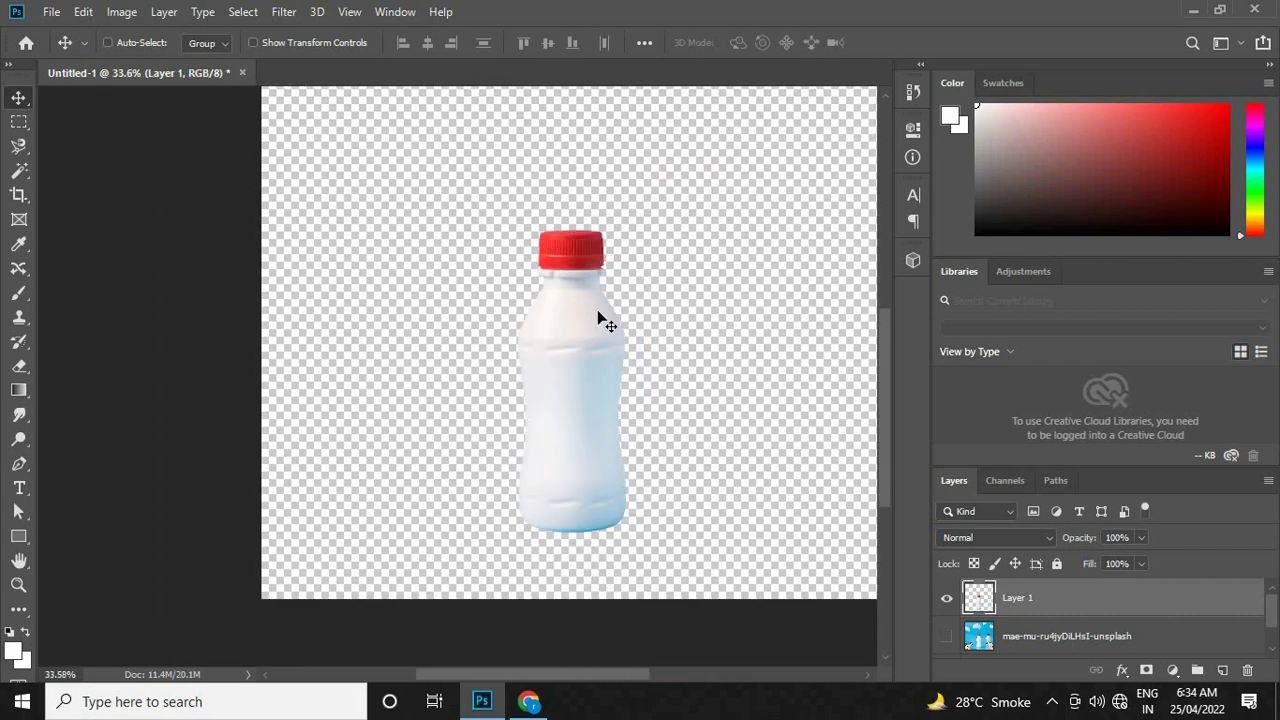
{"action": "mouse_move", "coordinate": [574, 366]}
{"action": "left_mouse_down"}
{"action": "mouse_move", "coordinate": [590, 344]}
{"action": "mouse_move", "coordinate": [574, 346]}
{"action": "left_mouse_up"}
{"action": "scroll", "coordinate": [560, 410], "scroll_direction": "down", "scroll_amount": 2}
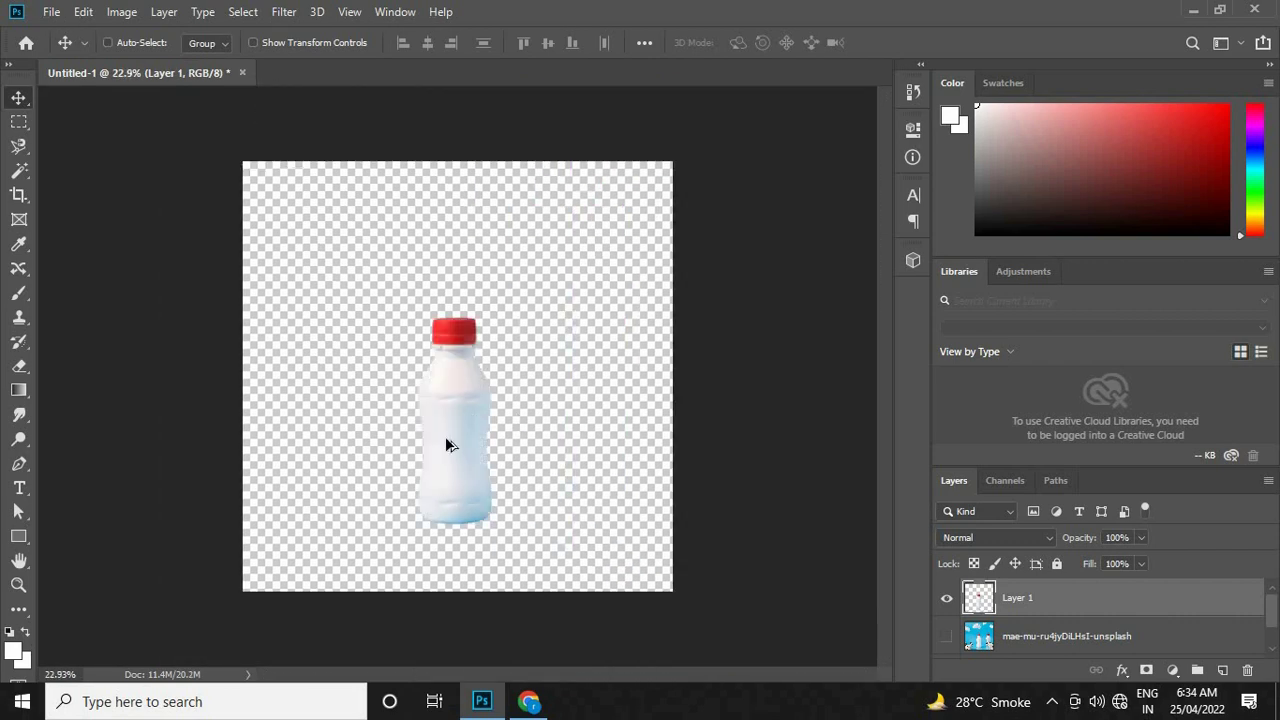
{"action": "scroll", "coordinate": [445, 443], "scroll_direction": "up", "scroll_amount": 2}
{"action": "left_click_drag", "start_coordinate": [437, 437], "coordinate": [465, 408]}
{"action": "scroll", "coordinate": [860, 520], "scroll_direction": "down", "scroll_amount": 1}
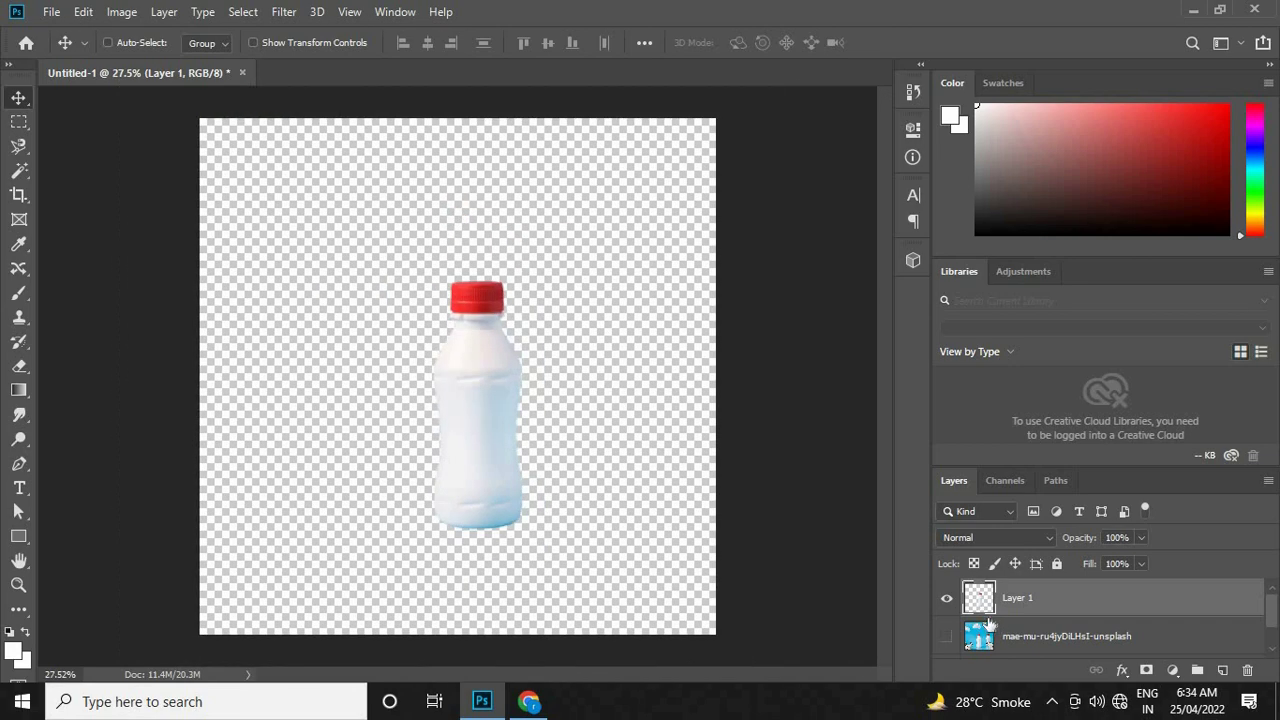
{"action": "scroll", "coordinate": [988, 625], "scroll_direction": "down", "scroll_amount": 1}
{"action": "left_click", "coordinate": [946, 638]}
Step: Nudge the bottle into place on the white canvas and toggle Layer 1's visibility to check the cut-out
{"action": "scroll", "coordinate": [512, 403], "scroll_direction": "down", "scroll_amount": 1}
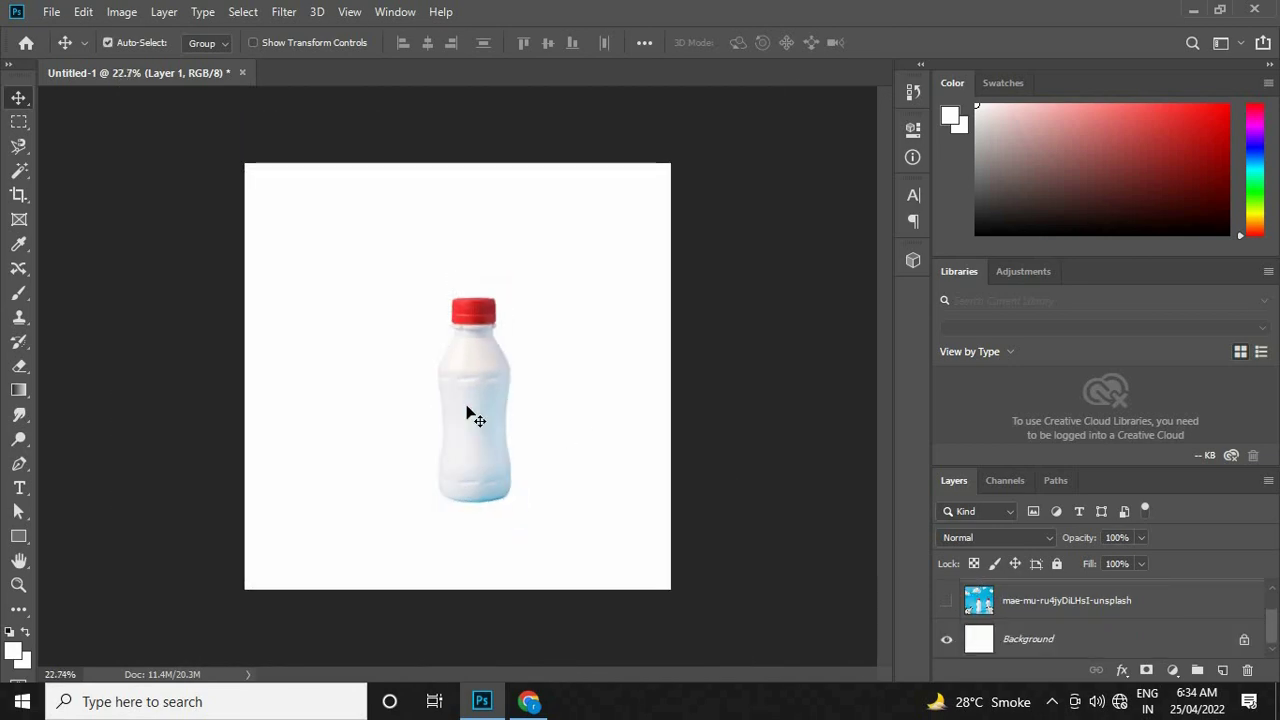
{"action": "left_click_drag", "start_coordinate": [443, 451], "coordinate": [449, 434]}
{"action": "scroll", "coordinate": [452, 593], "scroll_direction": "up", "scroll_amount": 2}
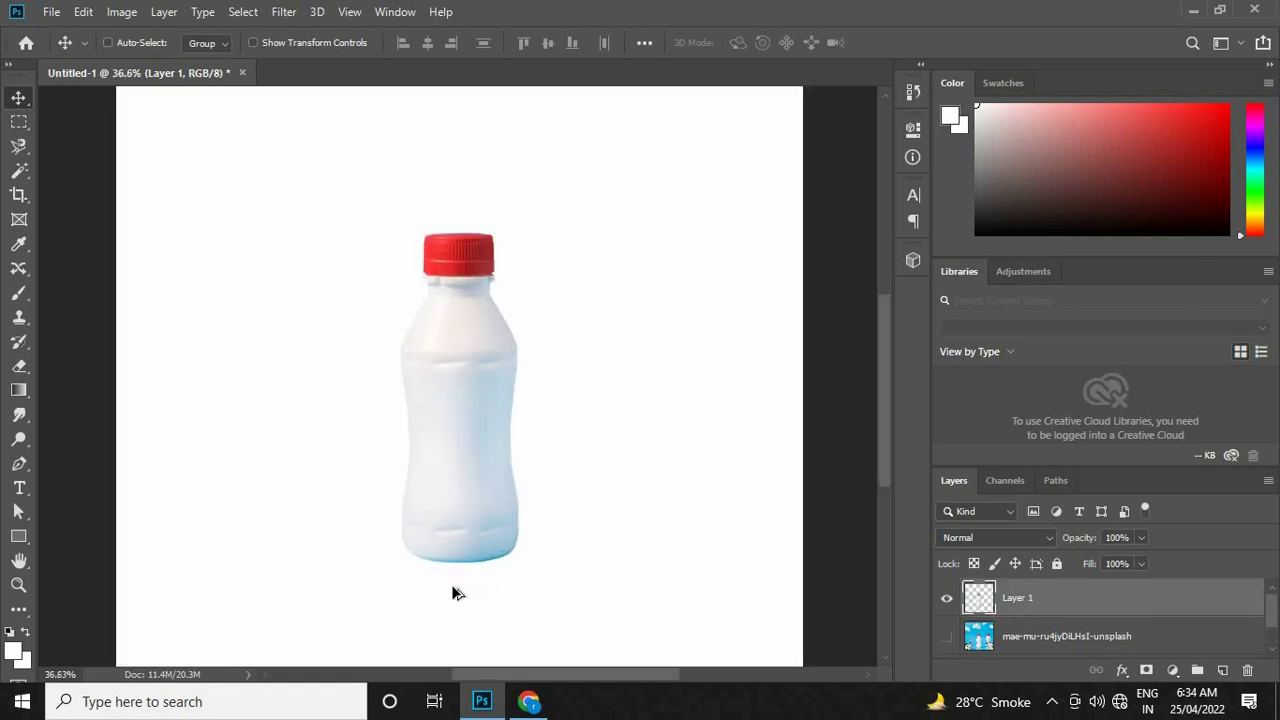
{"action": "scroll", "coordinate": [453, 593], "scroll_direction": "up", "scroll_amount": 3}
{"action": "scroll", "coordinate": [453, 593], "scroll_direction": "down", "scroll_amount": 2}
{"action": "scroll", "coordinate": [449, 483], "scroll_direction": "down", "scroll_amount": 3}
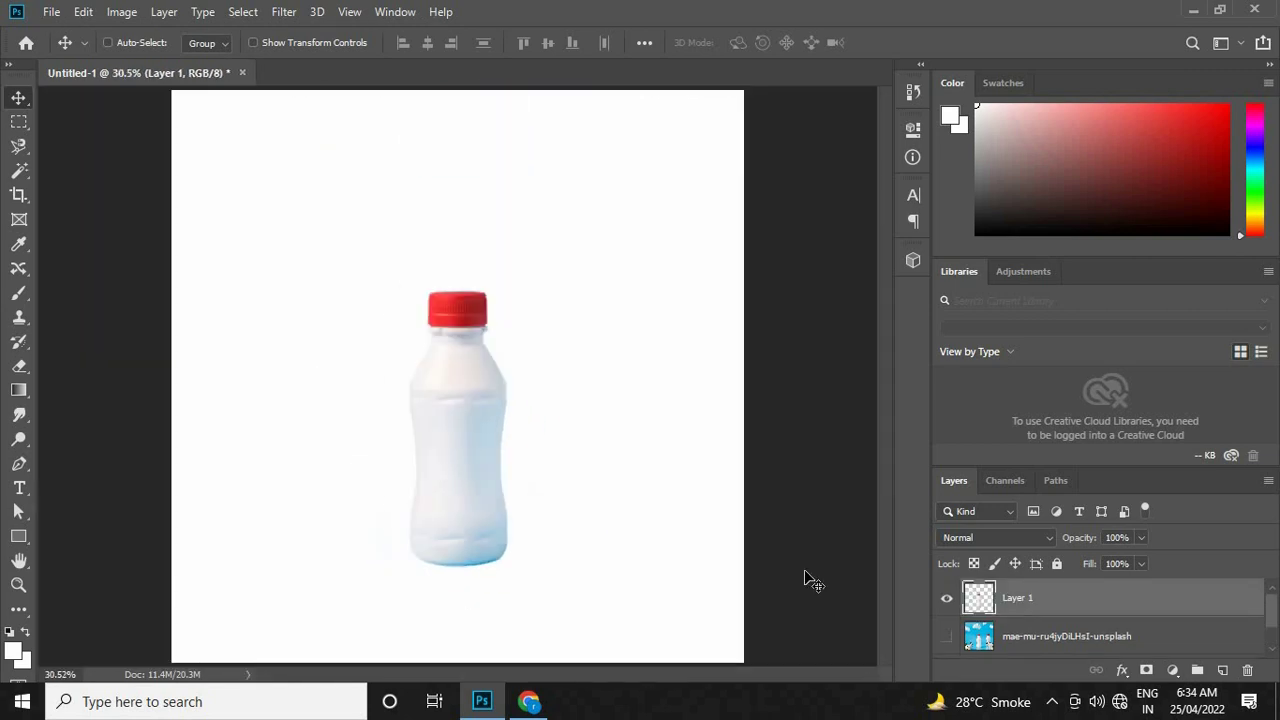
{"action": "left_click", "coordinate": [944, 602]}
{"action": "scroll", "coordinate": [506, 406], "scroll_direction": "down", "scroll_amount": 2}
{"action": "scroll", "coordinate": [514, 366], "scroll_direction": "down", "scroll_amount": 1}
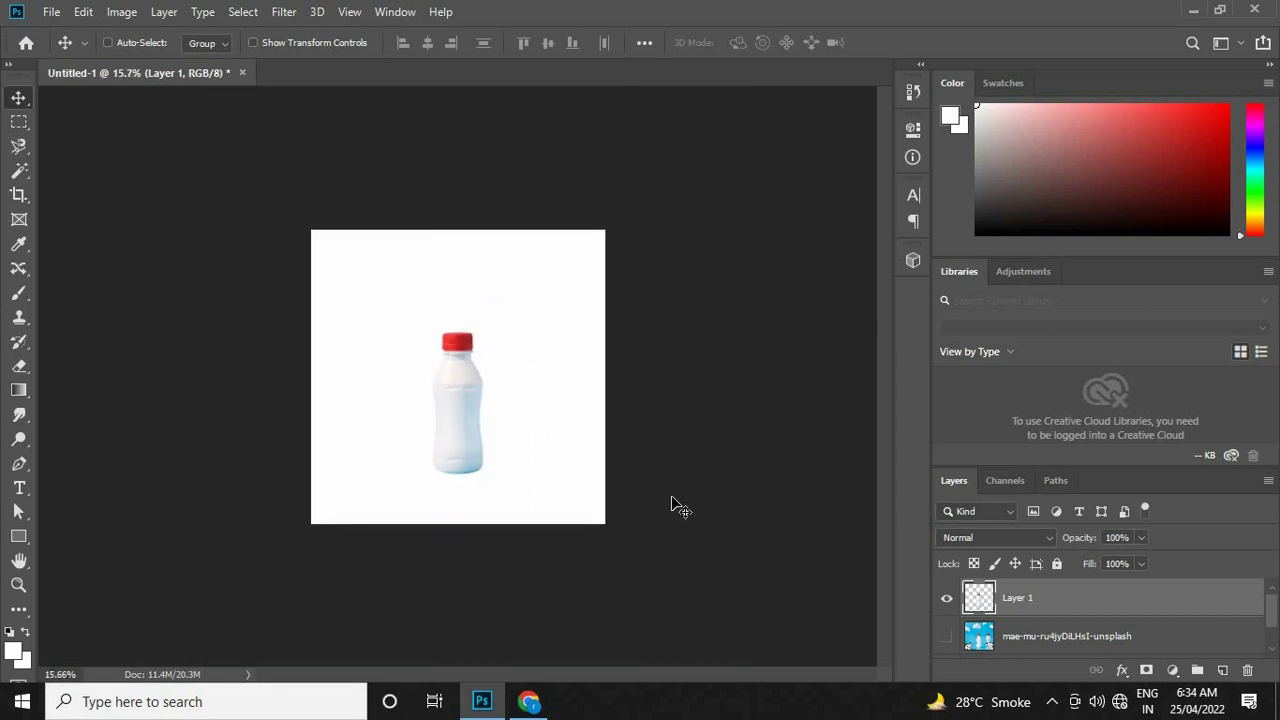
{"action": "scroll", "coordinate": [449, 449], "scroll_direction": "up", "scroll_amount": 2}
{"action": "scroll", "coordinate": [449, 449], "scroll_direction": "down", "scroll_amount": 1}
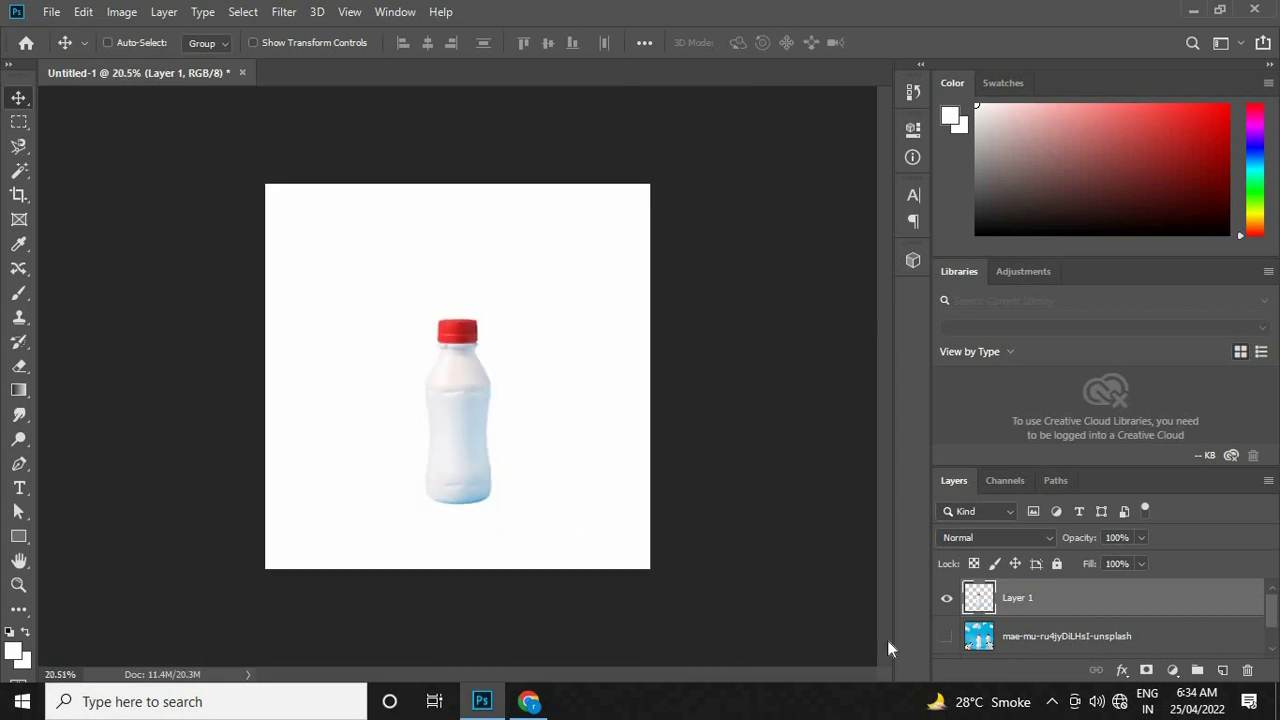
Step: Delete the earlier bottle cut-out layer and make the original photo layer visible again
{"action": "left_click", "coordinate": [946, 636]}
{"action": "left_click", "coordinate": [946, 597]}
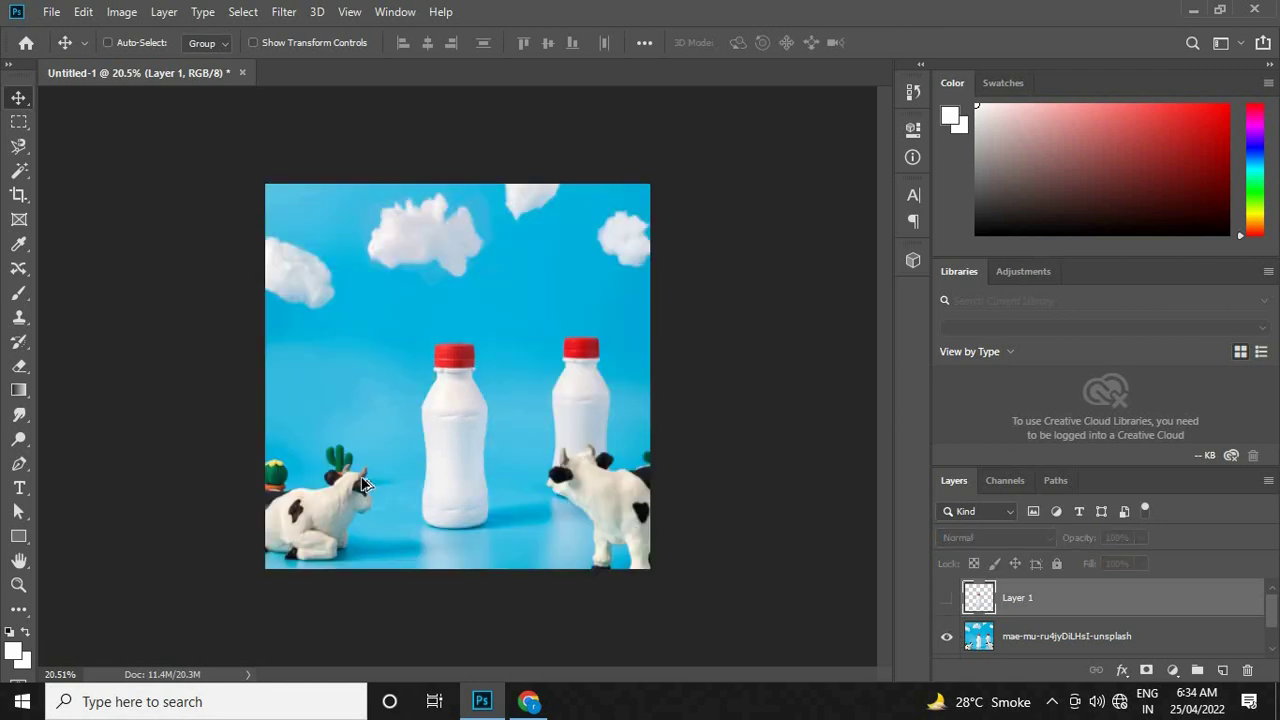
{"action": "scroll", "coordinate": [368, 480], "scroll_direction": "up", "scroll_amount": 1}
{"action": "scroll", "coordinate": [456, 407], "scroll_direction": "up", "scroll_amount": 1}
{"action": "scroll", "coordinate": [456, 407], "scroll_direction": "down", "scroll_amount": 2}
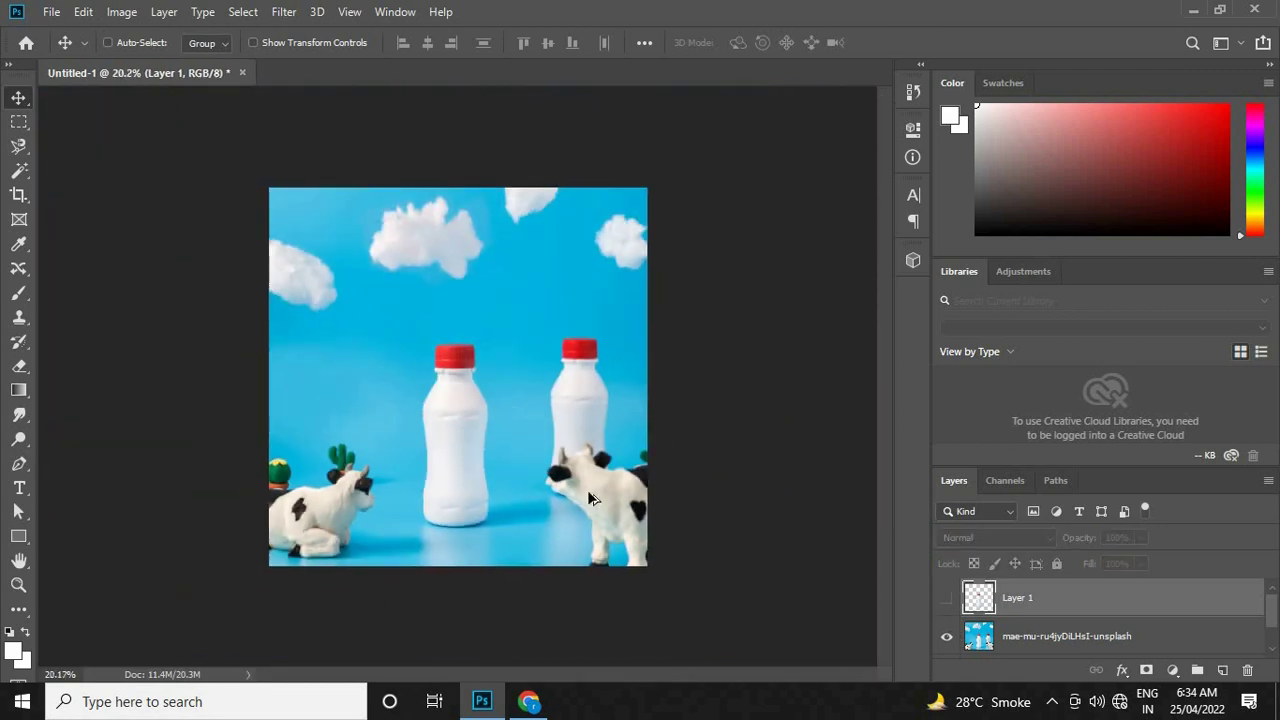
{"action": "key", "text": "Delete"}
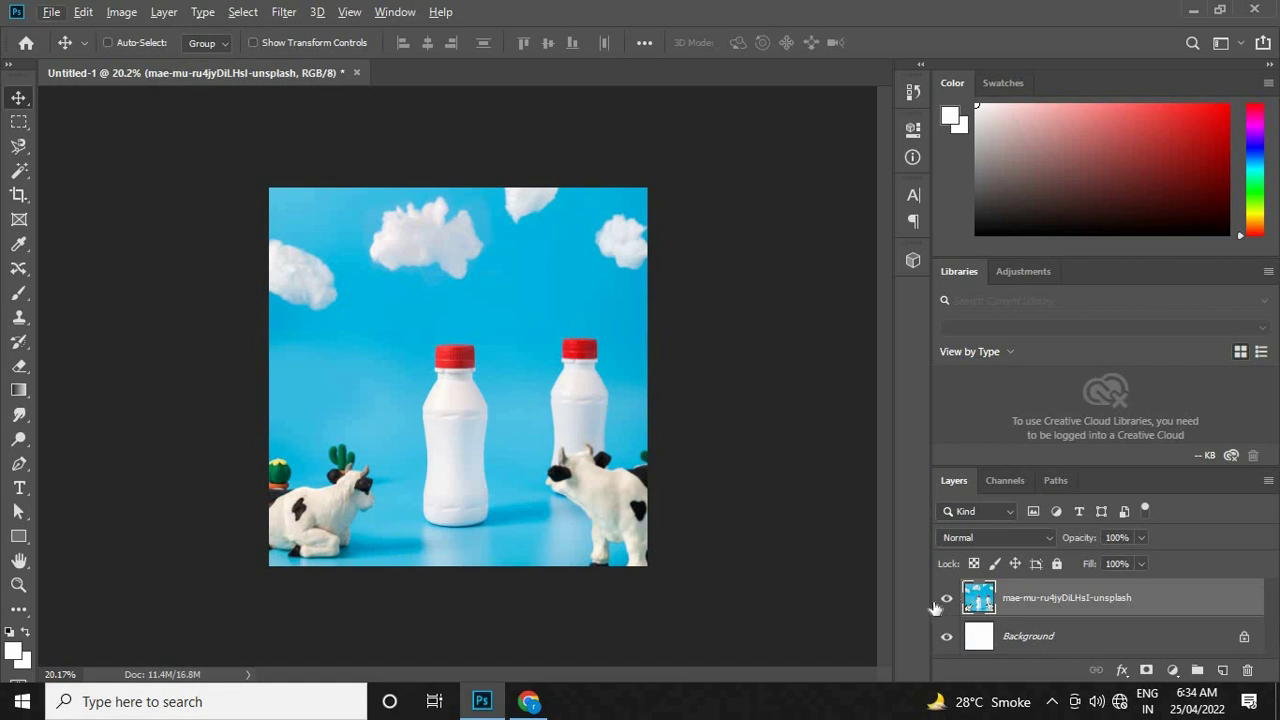
{"action": "left_click", "coordinate": [946, 597]}
{"action": "left_click", "coordinate": [946, 597]}
Step: Use Select > Subject to select both bottles and the cow, then copy them to a new layer
{"action": "left_click", "coordinate": [243, 12]}
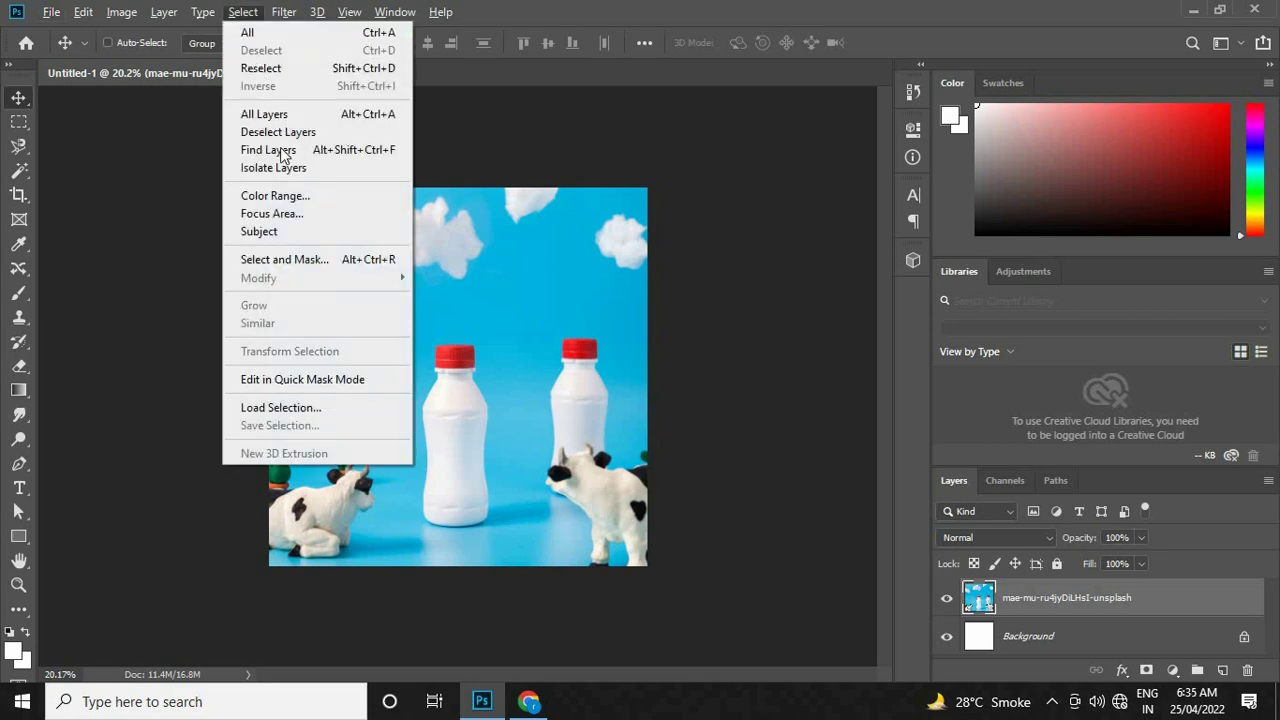
{"action": "left_click", "coordinate": [296, 236]}
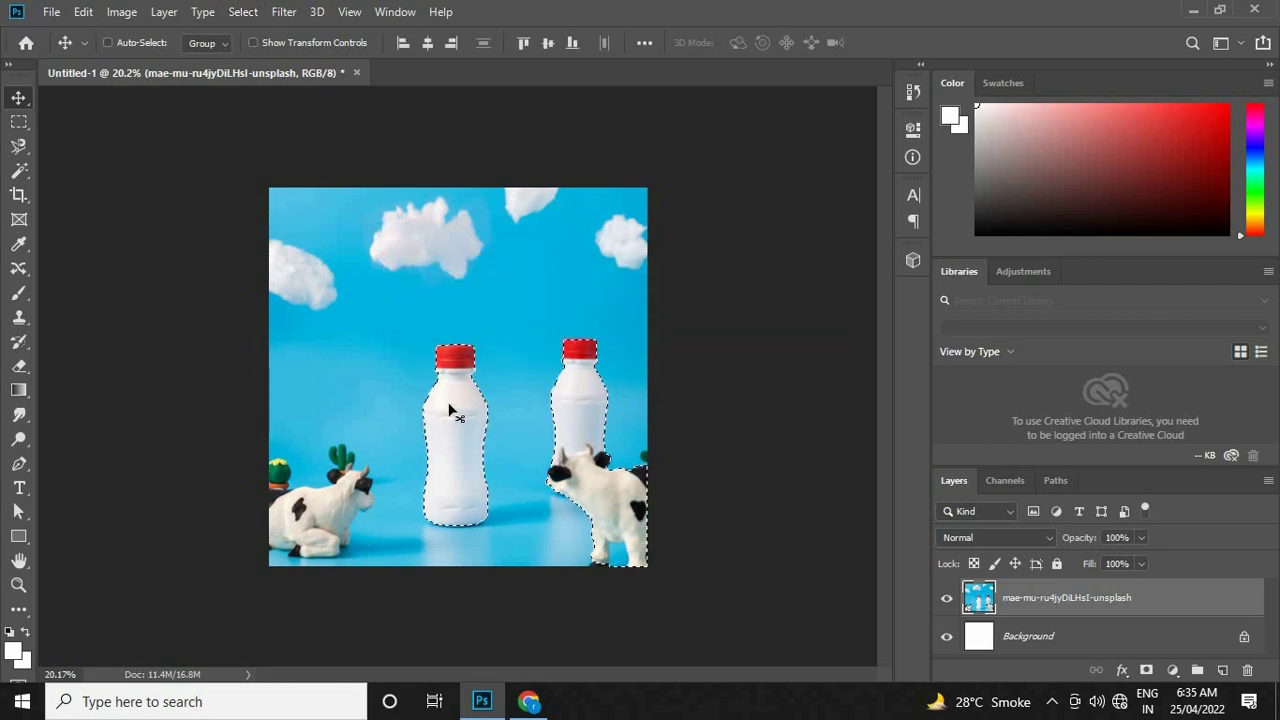
{"action": "scroll", "coordinate": [449, 405], "scroll_direction": "up", "scroll_amount": 2}
{"action": "scroll", "coordinate": [466, 300], "scroll_direction": "up", "scroll_amount": 1}
{"action": "scroll", "coordinate": [455, 205], "scroll_direction": "down", "scroll_amount": 1}
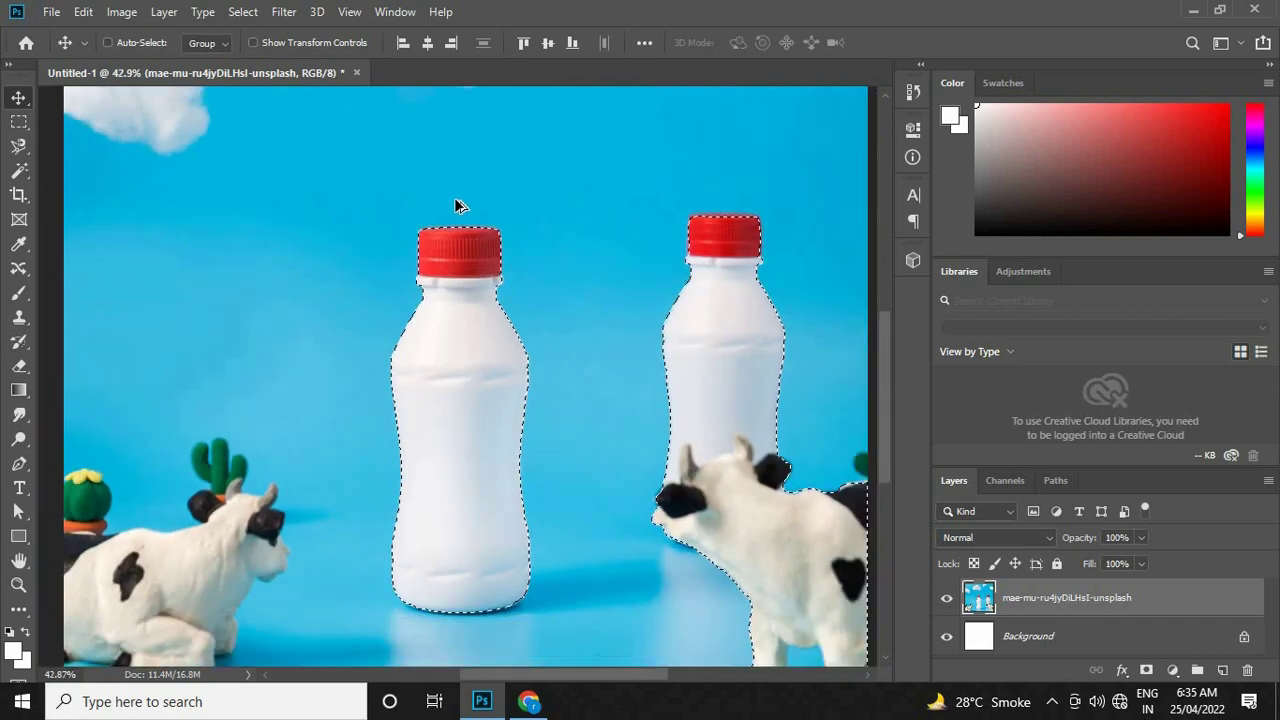
{"action": "scroll", "coordinate": [501, 456], "scroll_direction": "up", "scroll_amount": 1}
{"action": "scroll", "coordinate": [451, 514], "scroll_direction": "up", "scroll_amount": 1}
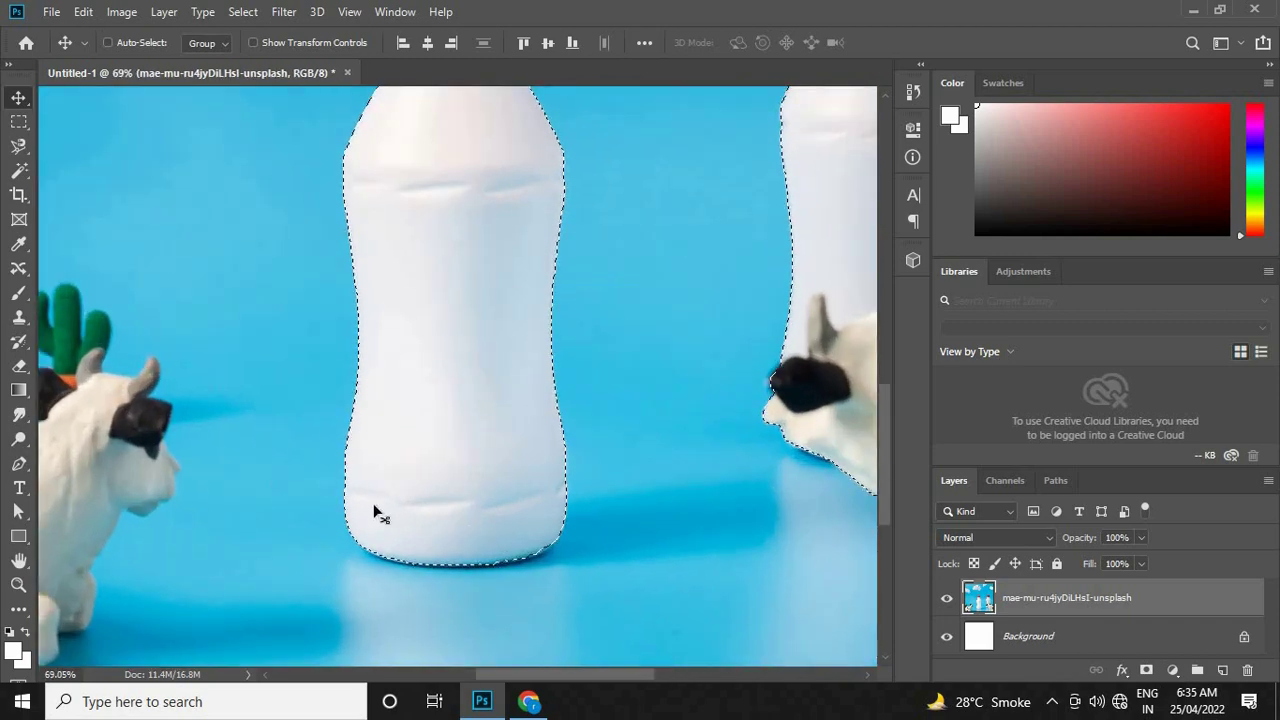
{"action": "key", "text": "ctrl+0"}
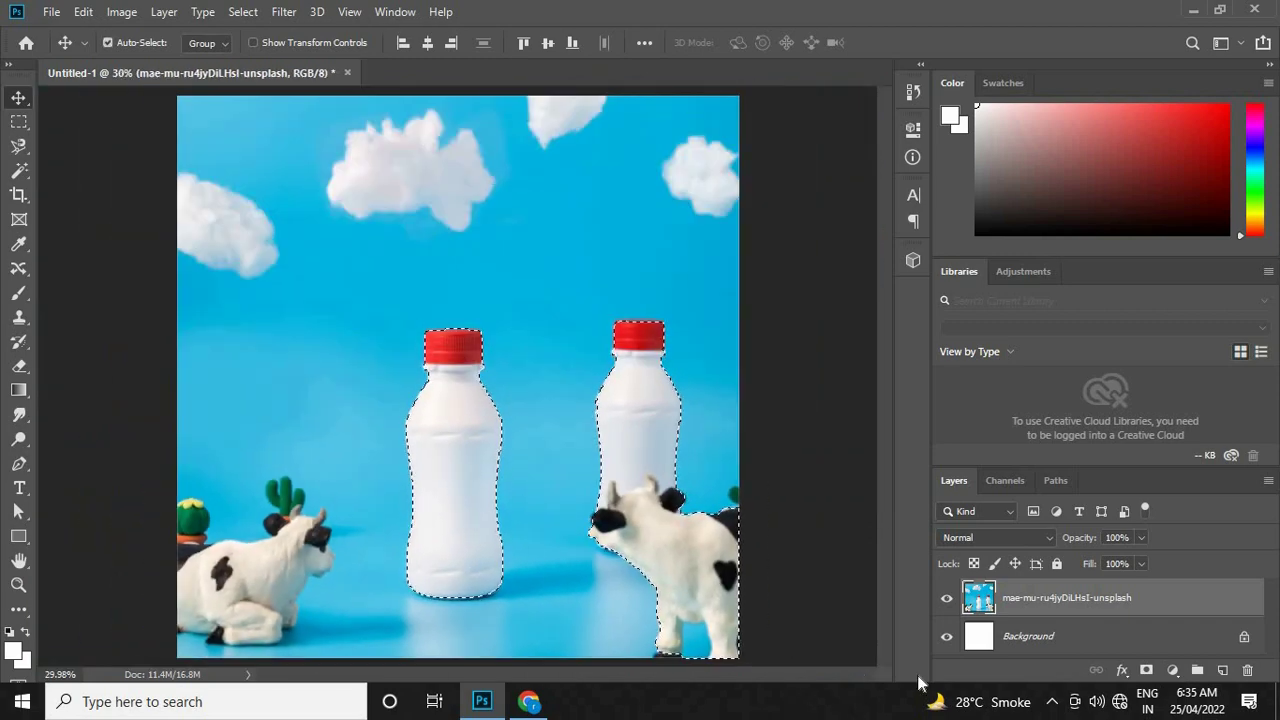
{"action": "key", "text": "ctrl+j"}
Step: Hide the blue photo layer so Layer 1's bottles and cow appear over white
{"action": "left_click", "coordinate": [946, 636]}
{"action": "scroll", "coordinate": [445, 481], "scroll_direction": "down", "scroll_amount": 1}
{"action": "scroll", "coordinate": [397, 186], "scroll_direction": "up", "scroll_amount": 2}
{"action": "scroll", "coordinate": [481, 410], "scroll_direction": "down", "scroll_amount": 1}
{"action": "scroll", "coordinate": [481, 410], "scroll_direction": "up", "scroll_amount": 1}
{"action": "scroll", "coordinate": [331, 295], "scroll_direction": "down", "scroll_amount": 1}
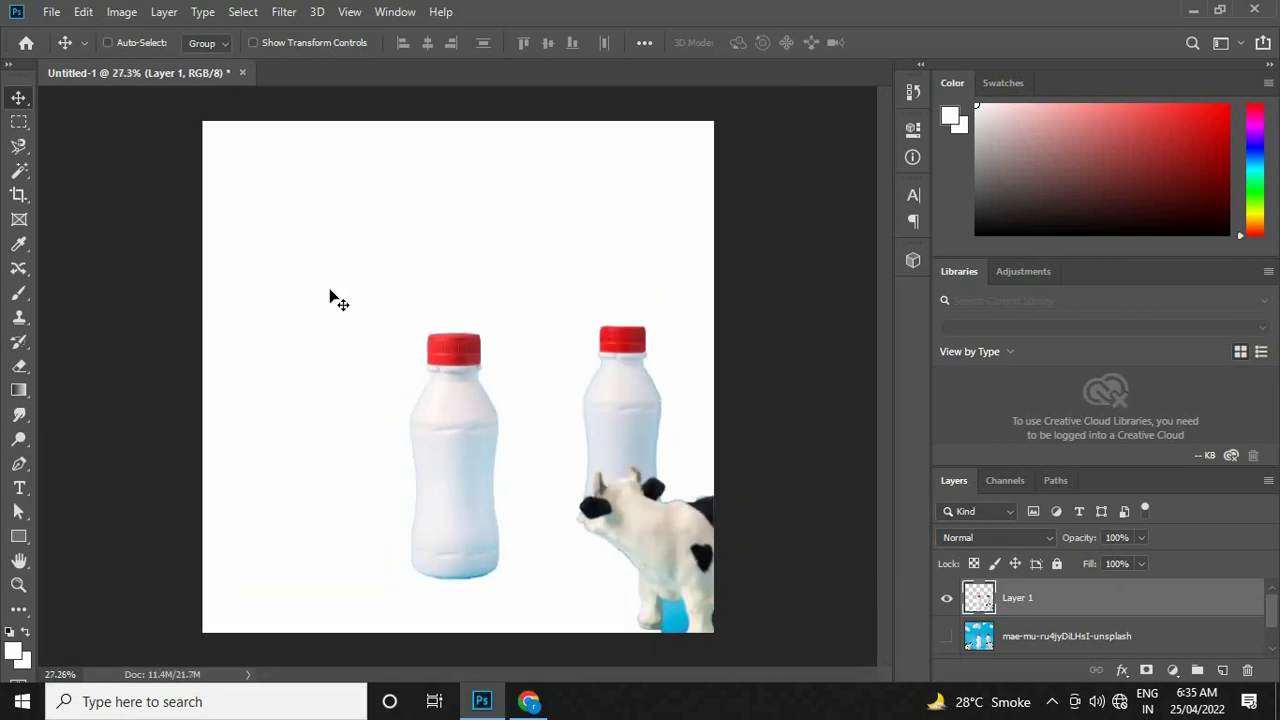